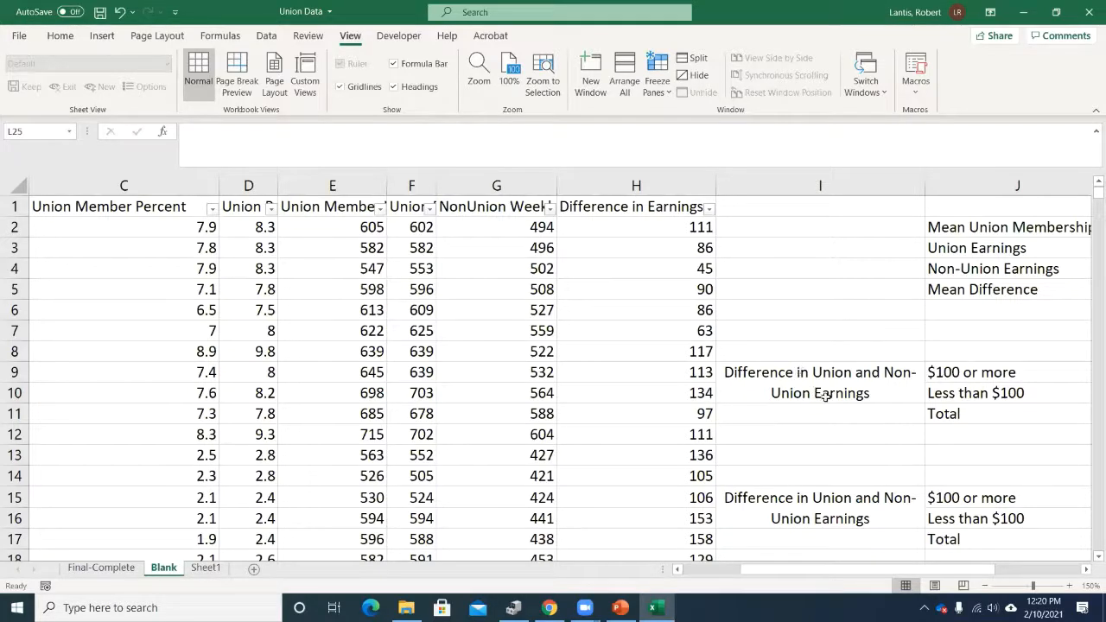
Examine the Industry and Year columns, from the Accommodation rows through the other industries in the data
{"action": "left_click", "coordinate": [213, 261]}
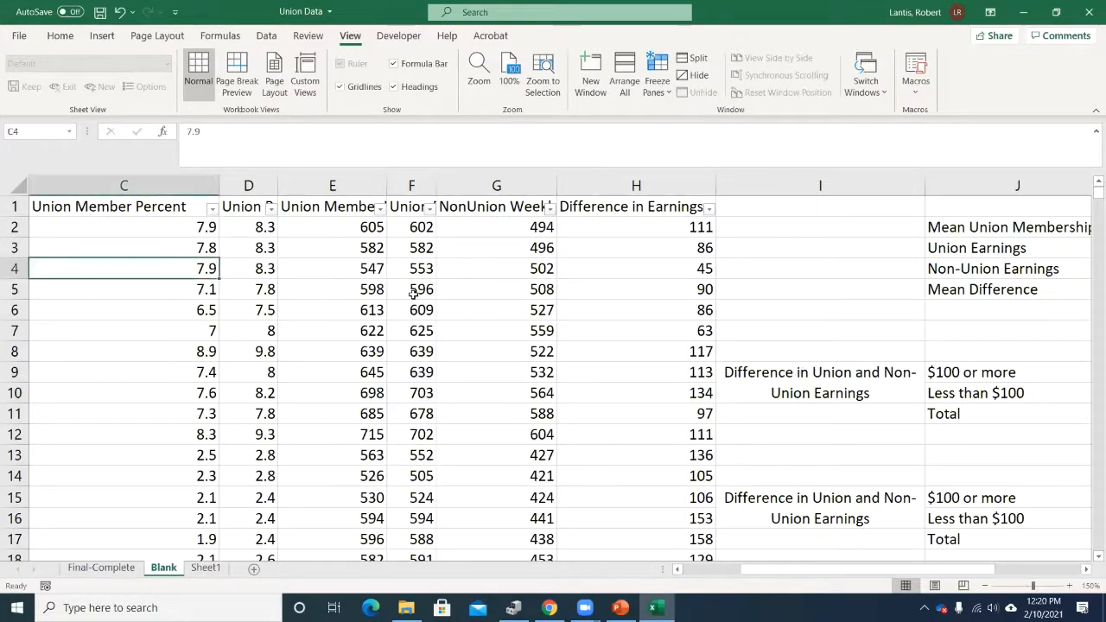
{"action": "key", "text": "Left"}
{"action": "key", "text": "Left"}
{"action": "key", "text": "Up"}
{"action": "key", "text": "Up"}
{"action": "key", "text": "Up"}
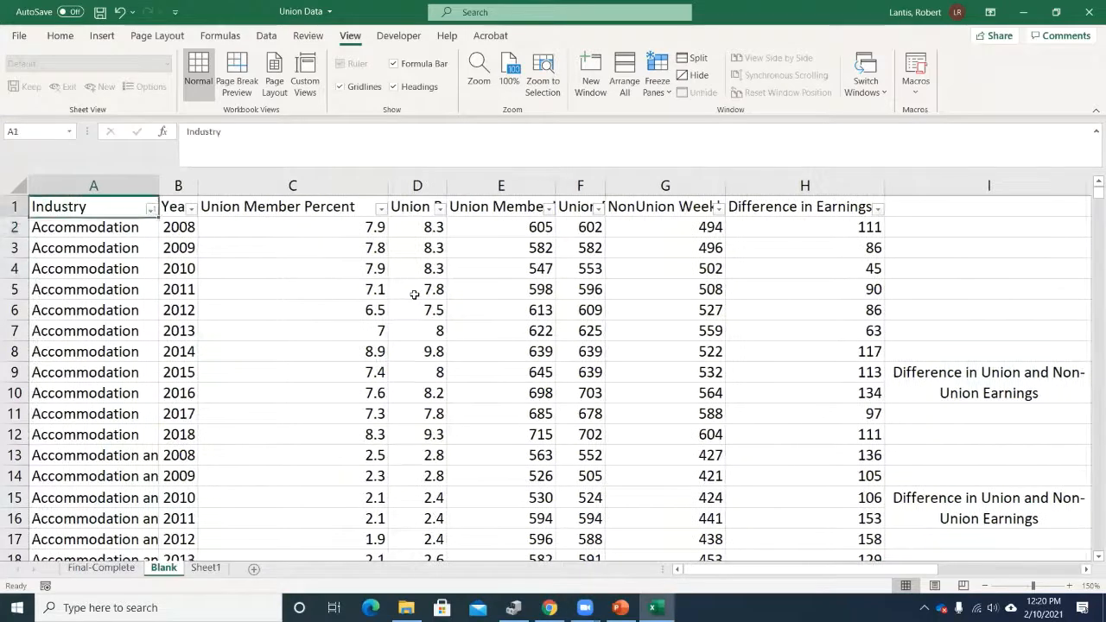
{"action": "key", "text": "Down"}
{"action": "key", "text": "Down"}
{"action": "key", "text": "Down"}
{"action": "key", "text": "Down"}
{"action": "key", "text": "Down"}
{"action": "key", "text": "Down"}
{"action": "key", "text": "Down"}
{"action": "key", "text": "Down"}
{"action": "key", "text": "Down"}
{"action": "key", "text": "Down"}
{"action": "key", "text": "Down"}
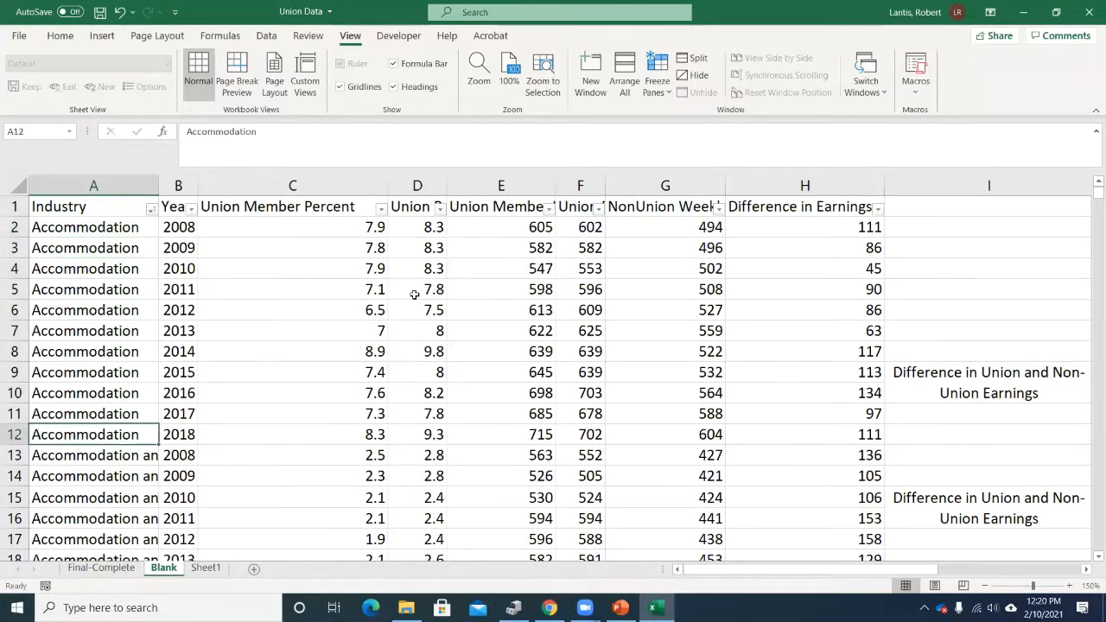
{"action": "scroll", "coordinate": [156, 218], "scroll_direction": "down", "scroll_amount": 6}
{"action": "scroll", "coordinate": [178, 336], "scroll_direction": "down", "scroll_amount": 20}
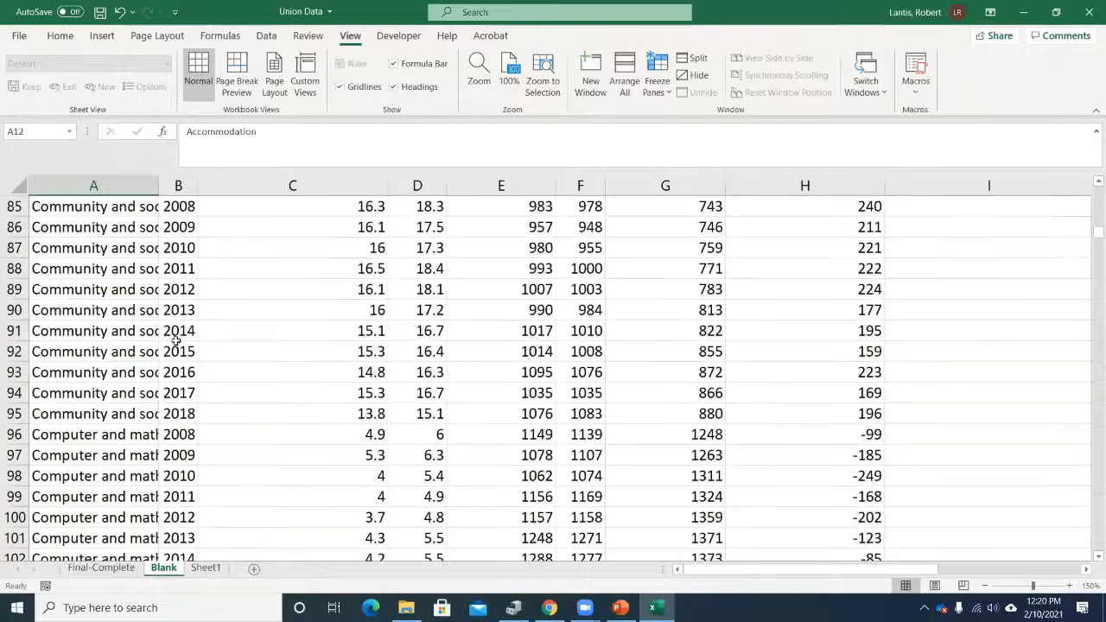
{"action": "scroll", "coordinate": [182, 338], "scroll_direction": "up", "scroll_amount": 20}
{"action": "scroll", "coordinate": [194, 331], "scroll_direction": "up", "scroll_amount": 7}
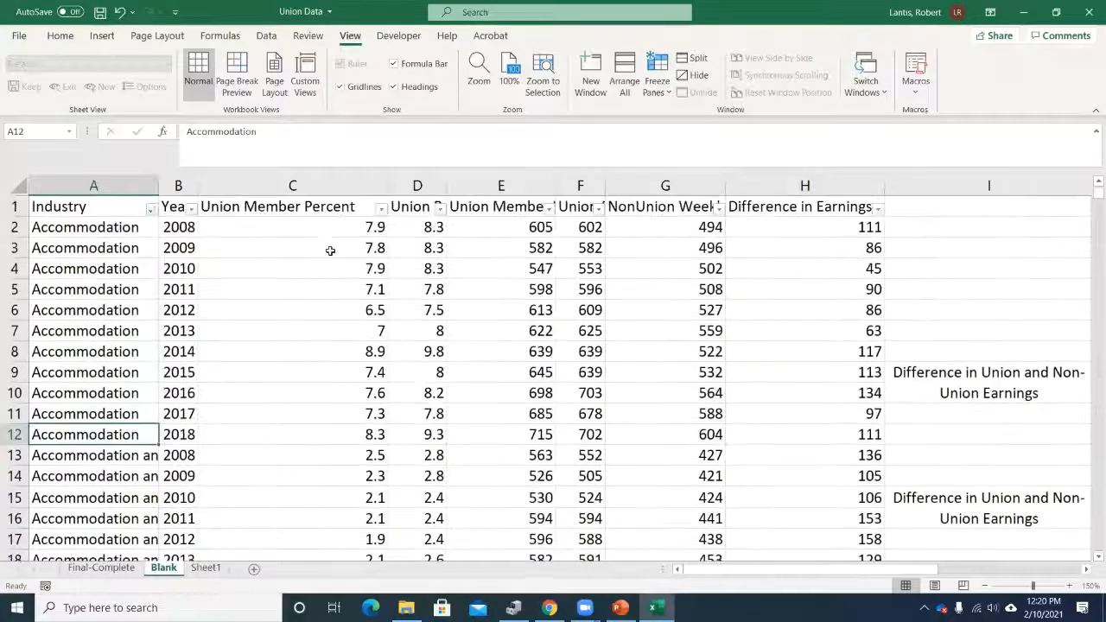
Read the full column headings for union membership, union and non-union weekly earnings, and the difference in earnings
{"action": "left_click", "coordinate": [346, 229]}
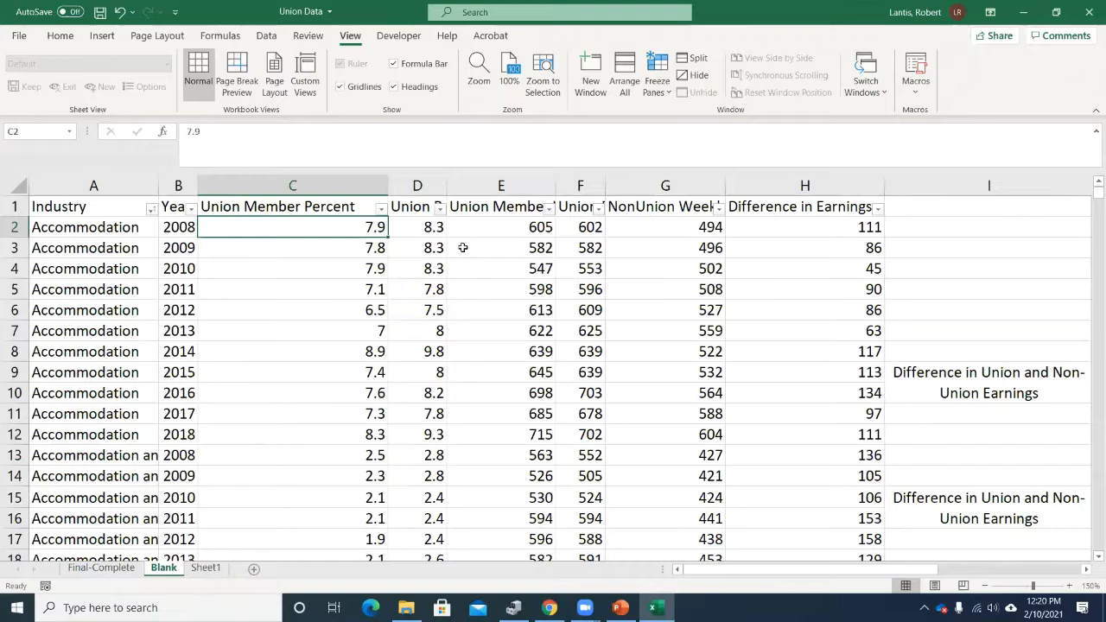
{"action": "key", "text": "Right"}
{"action": "key", "text": "Up"}
{"action": "key", "text": "Right"}
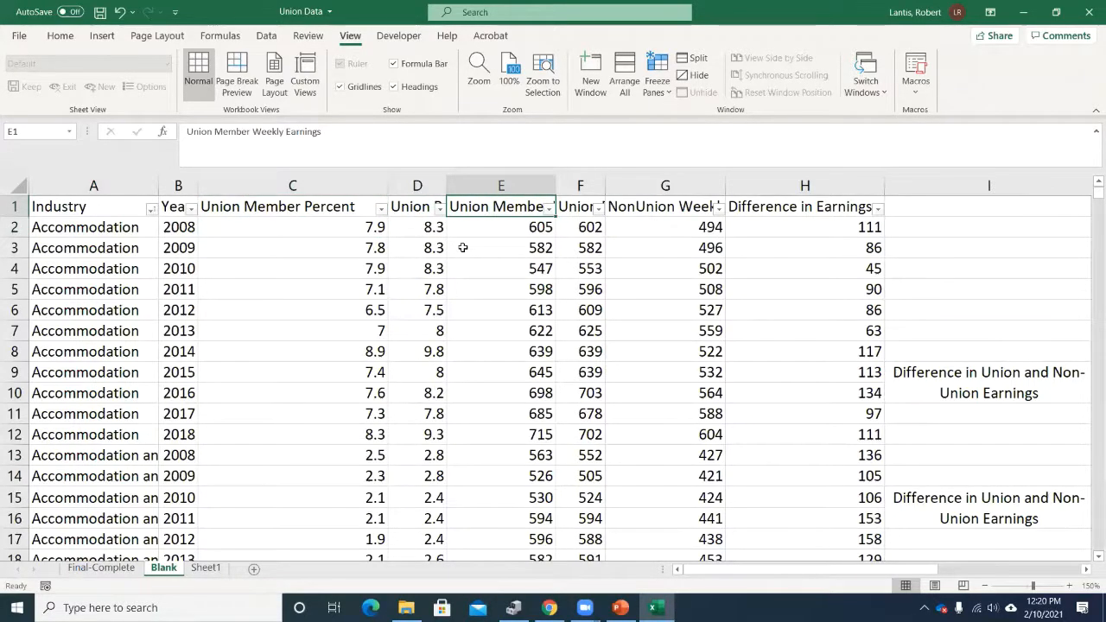
{"action": "key", "text": "Right"}
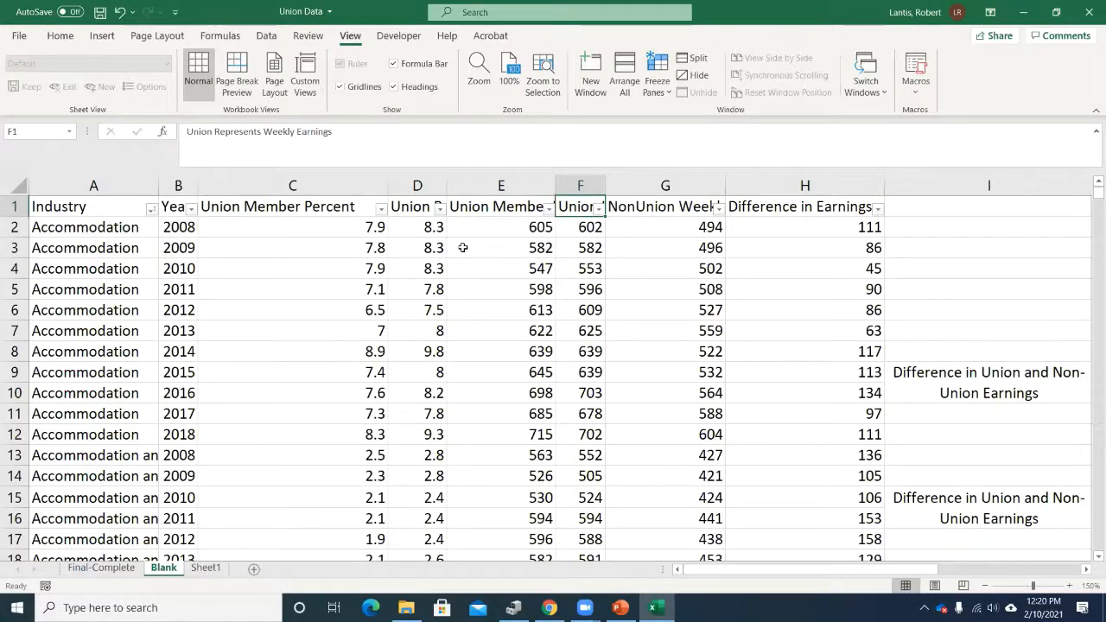
{"action": "key", "text": "Right"}
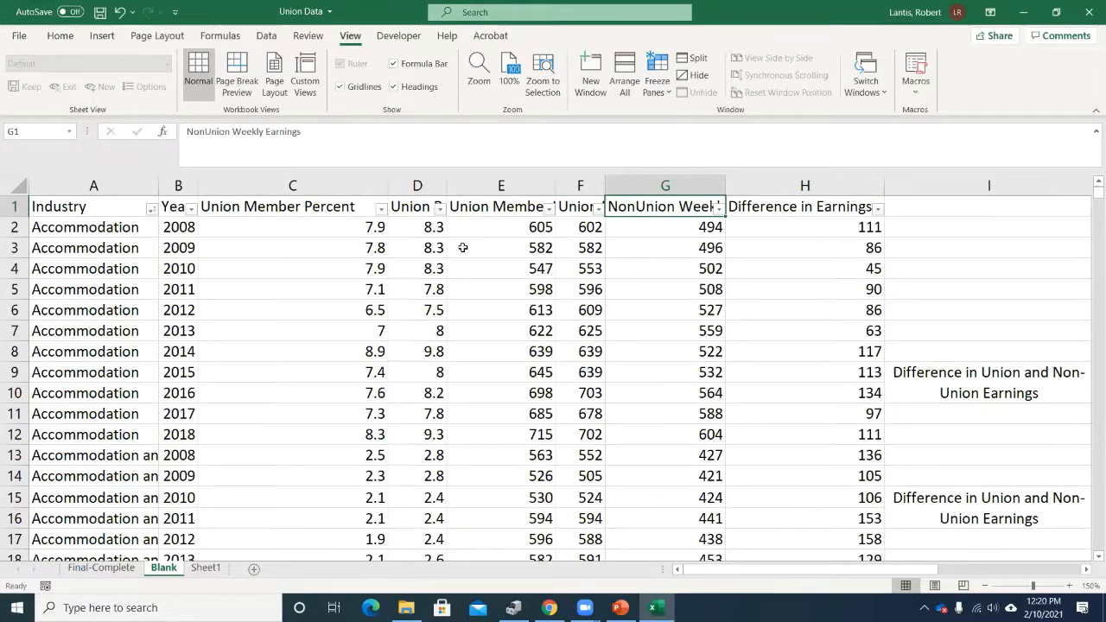
{"action": "key", "text": "Right"}
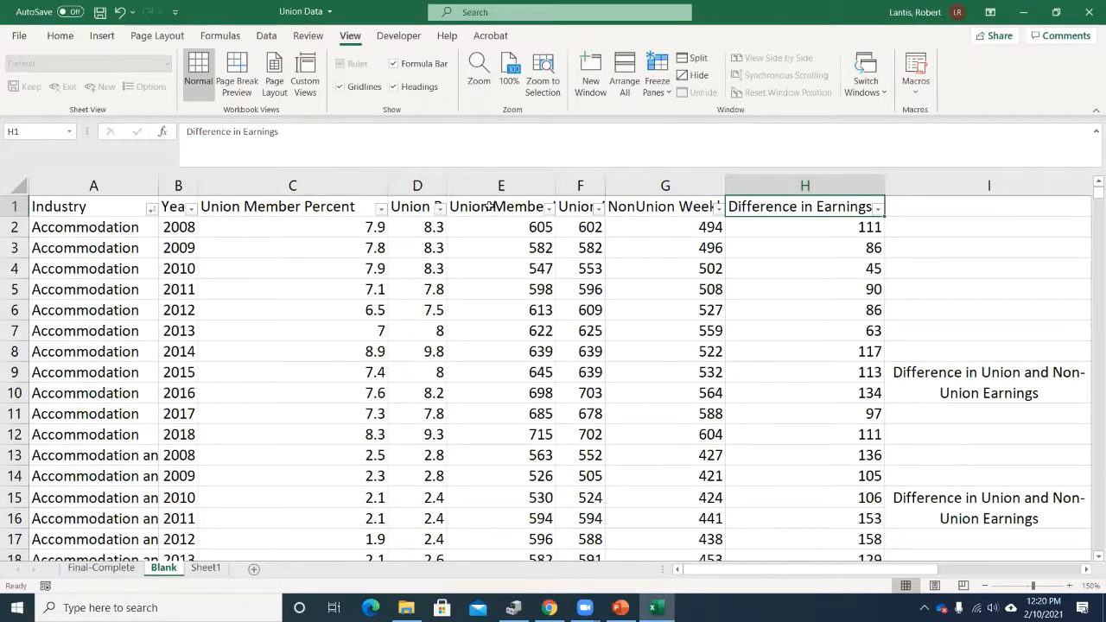
Inspect the Difference in Earnings formula in H2 and review the differences across the industries
{"action": "double_click", "coordinate": [760, 226]}
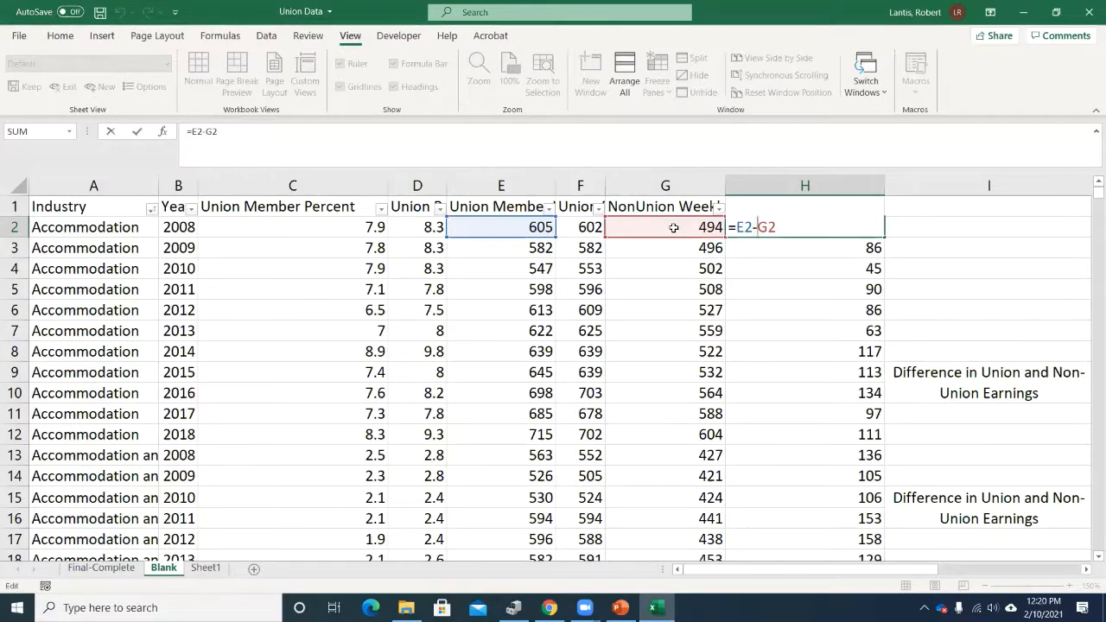
{"action": "key", "text": "Return"}
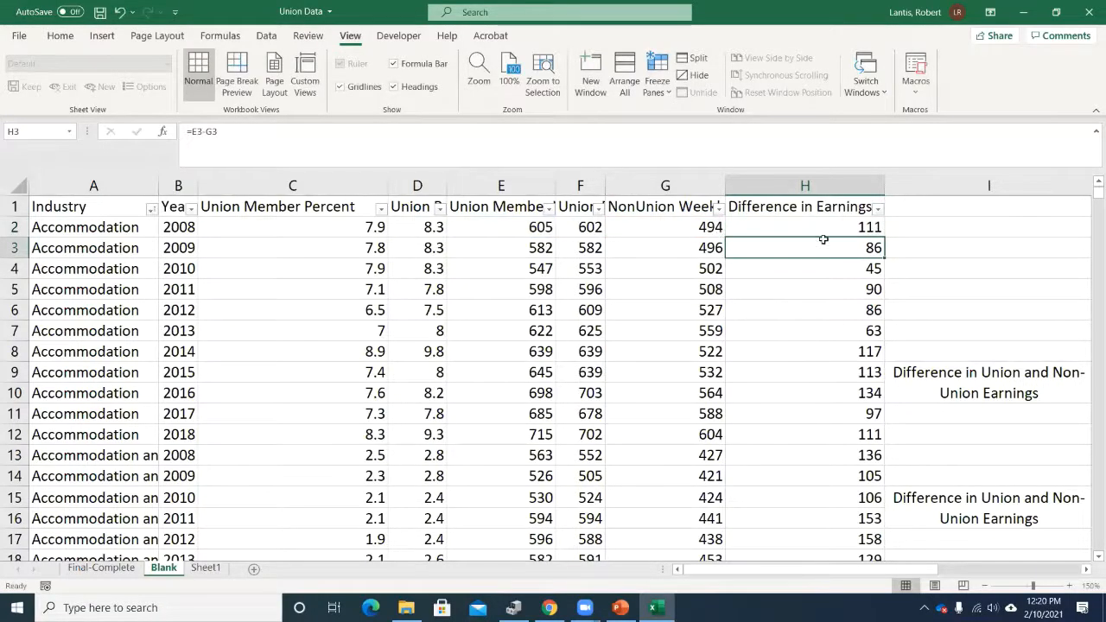
{"action": "scroll", "coordinate": [839, 300], "scroll_direction": "down", "scroll_amount": 5}
{"action": "scroll", "coordinate": [839, 300], "scroll_direction": "down", "scroll_amount": 4}
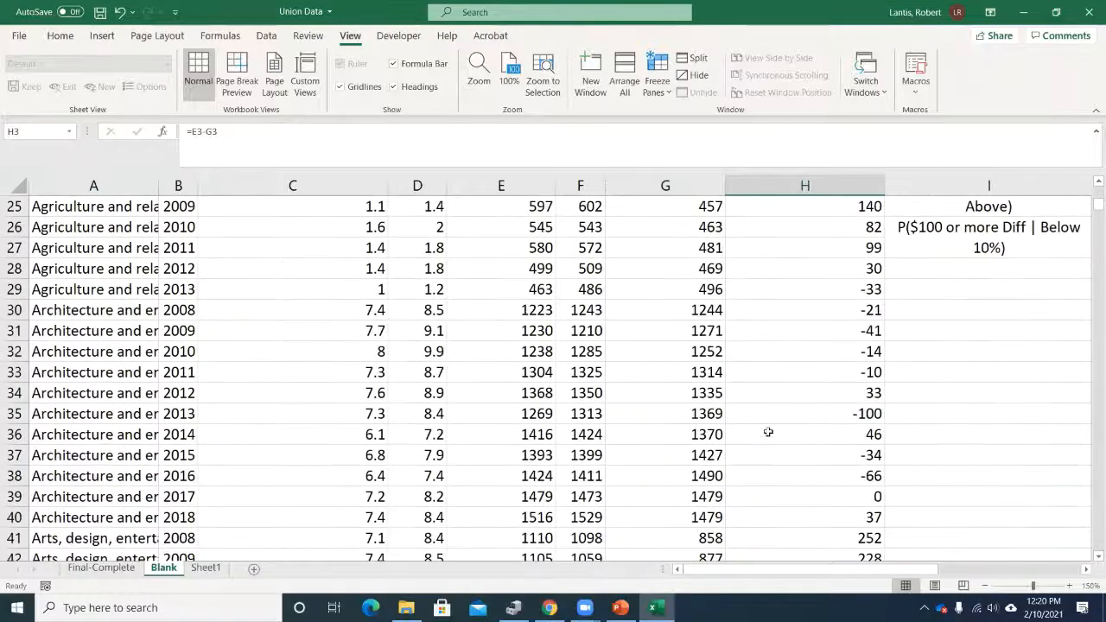
{"action": "scroll", "coordinate": [795, 393], "scroll_direction": "down", "scroll_amount": 2}
{"action": "scroll", "coordinate": [800, 385], "scroll_direction": "down", "scroll_amount": 10}
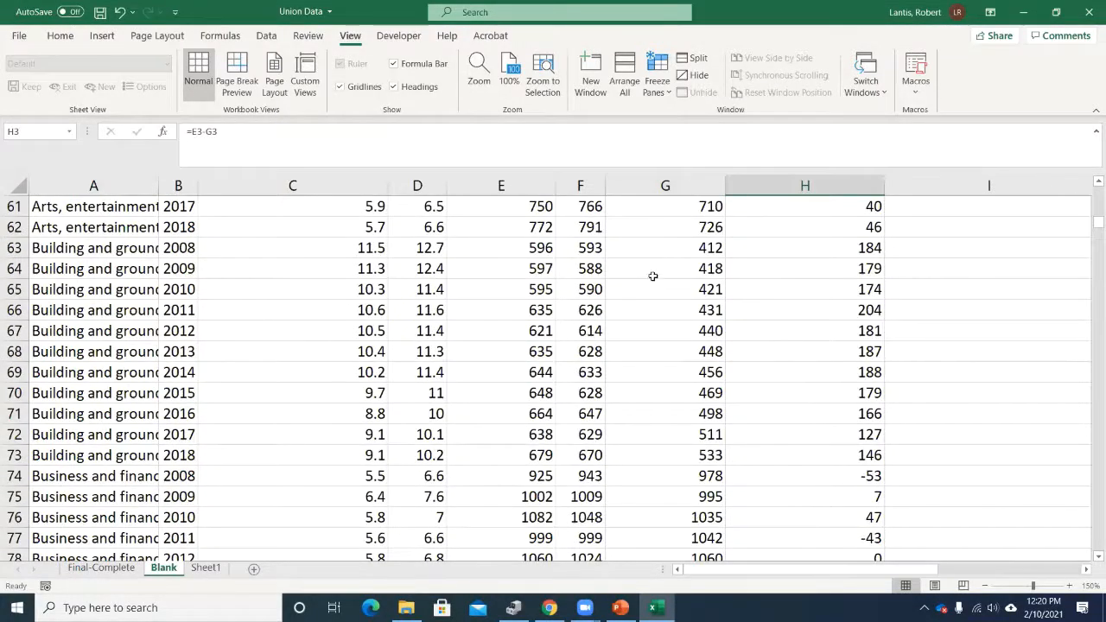
{"action": "scroll", "coordinate": [653, 276], "scroll_direction": "up", "scroll_amount": 20}
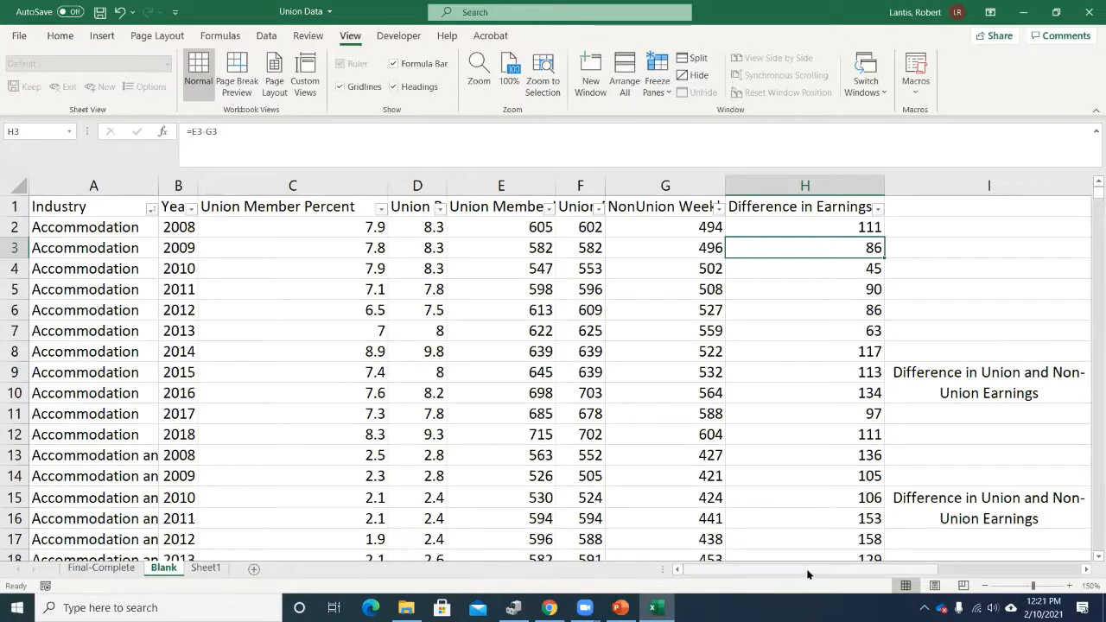
Calculate Mean Union Membership in K2 as the average of Union Member Percent, C2:C736
{"action": "left_click_drag", "start_coordinate": [811, 571], "coordinate": [983, 580]}
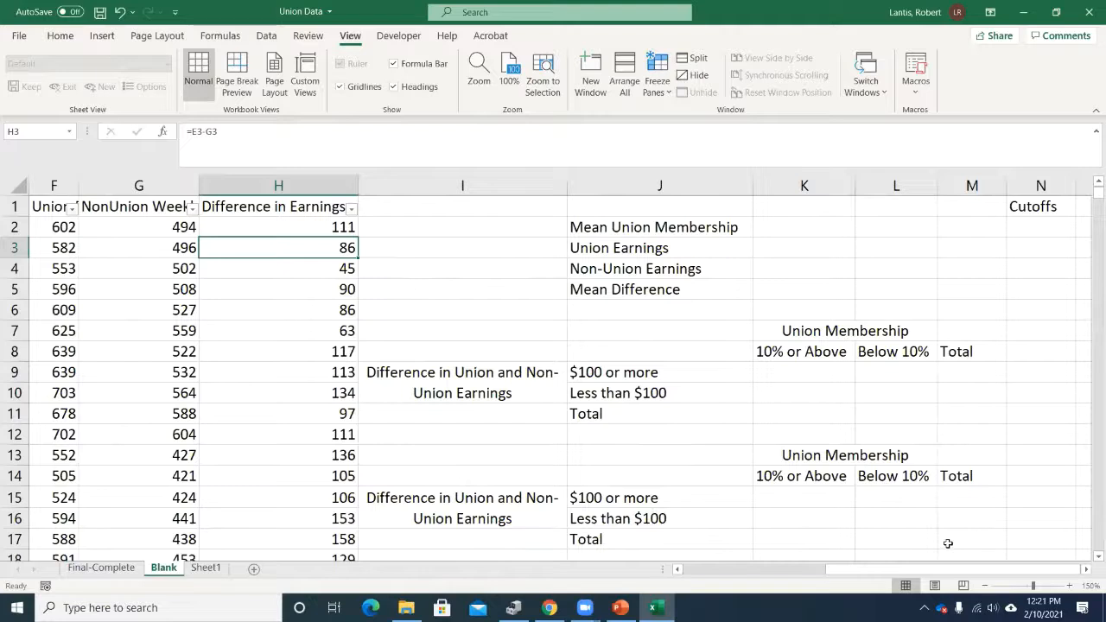
{"action": "left_click", "coordinate": [826, 229]}
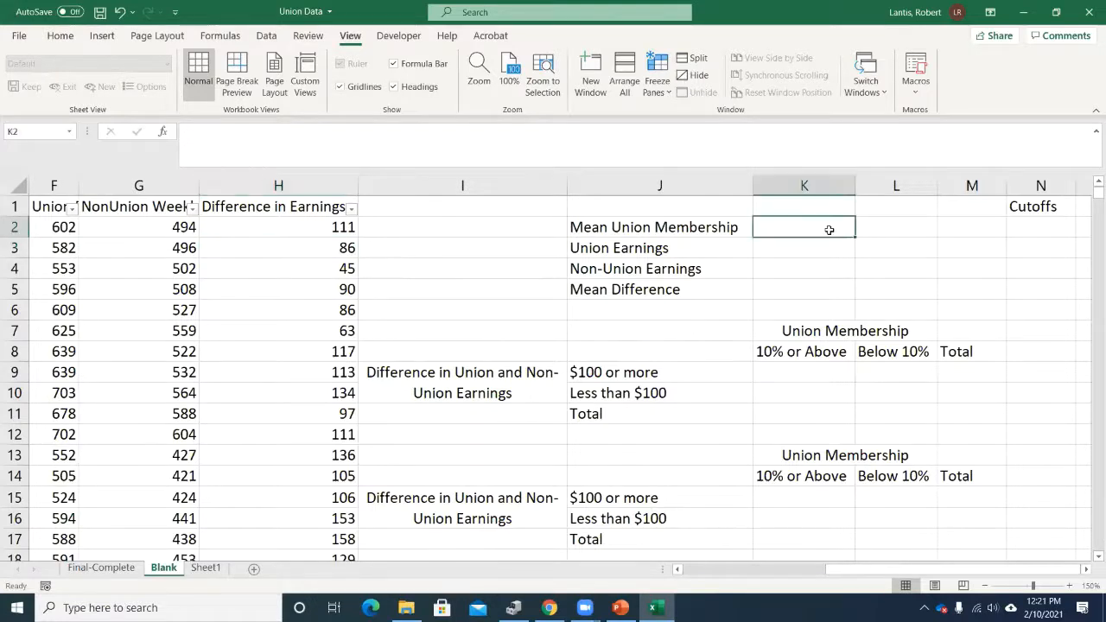
{"action": "type", "text": "=average("}
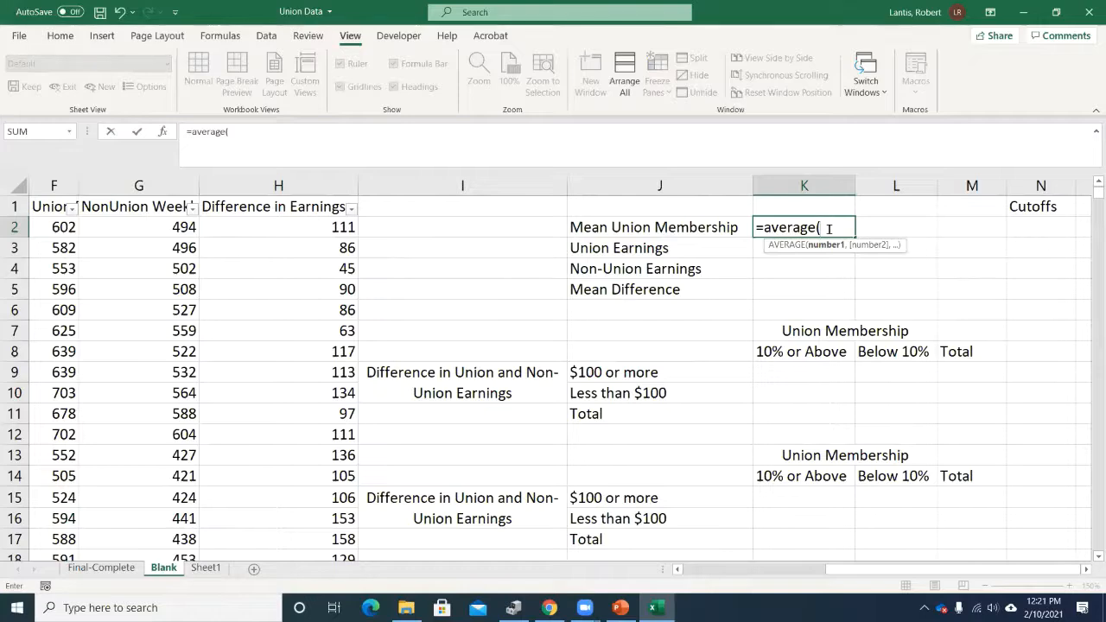
{"action": "key", "text": "Left"}
{"action": "key", "text": "Left"}
{"action": "key", "text": "Left"}
{"action": "key", "text": "Left"}
{"action": "key", "text": "Left"}
{"action": "key", "text": "Left"}
{"action": "key", "text": "Left"}
{"action": "key", "text": "Left"}
{"action": "key", "text": "Left"}
{"action": "key", "text": "Left"}
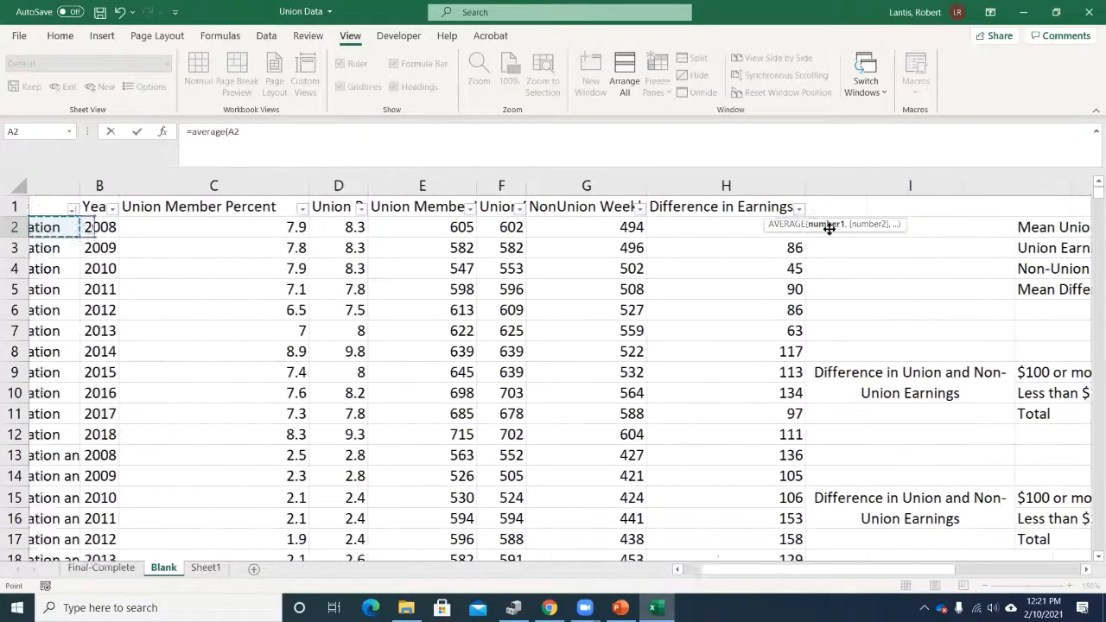
{"action": "key", "text": "Right"}
{"action": "key", "text": "Right"}
{"action": "key", "text": "ctrl+shift+Down"}
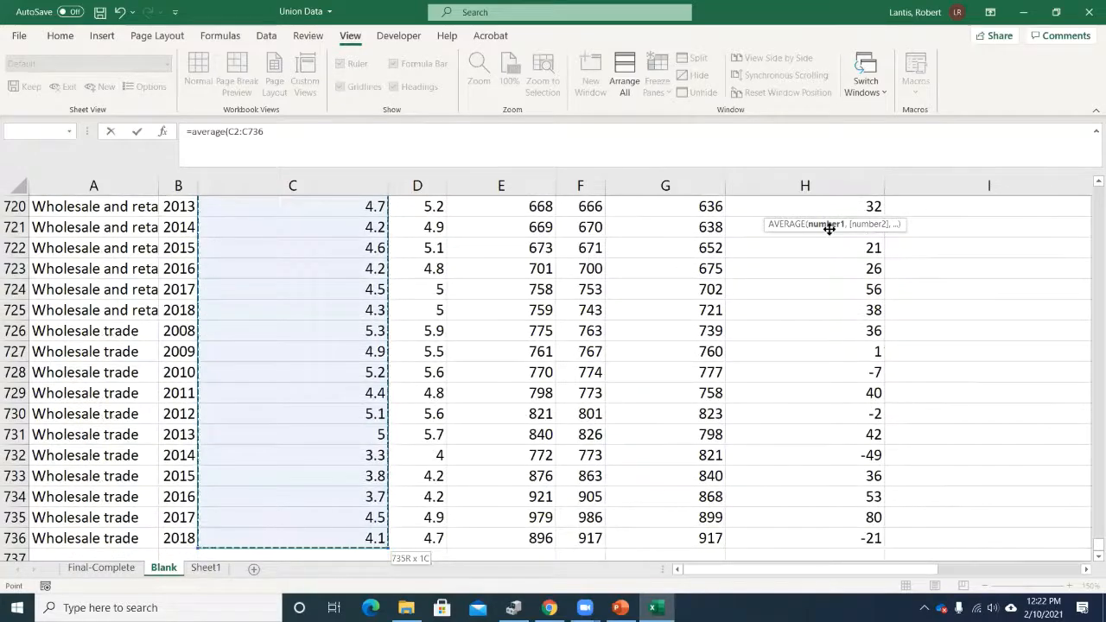
{"action": "key", "text": "Return"}
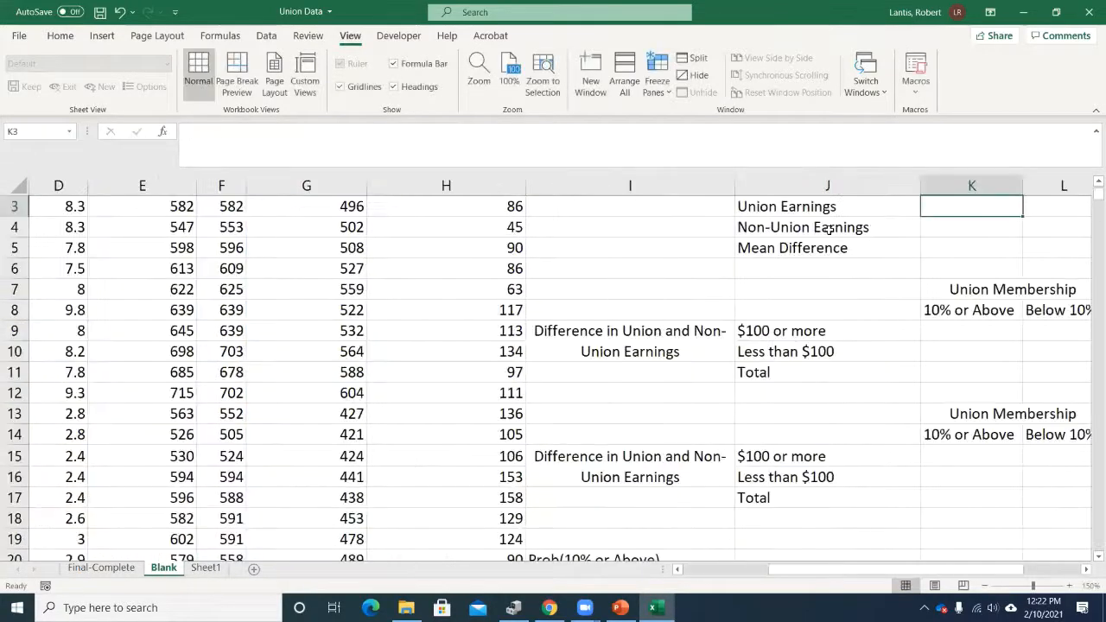
Calculate mean Union Earnings in K3 as the average of Union Member Weekly Earnings, E2:E736
{"action": "scroll", "coordinate": [962, 242], "scroll_direction": "up", "scroll_amount": 1}
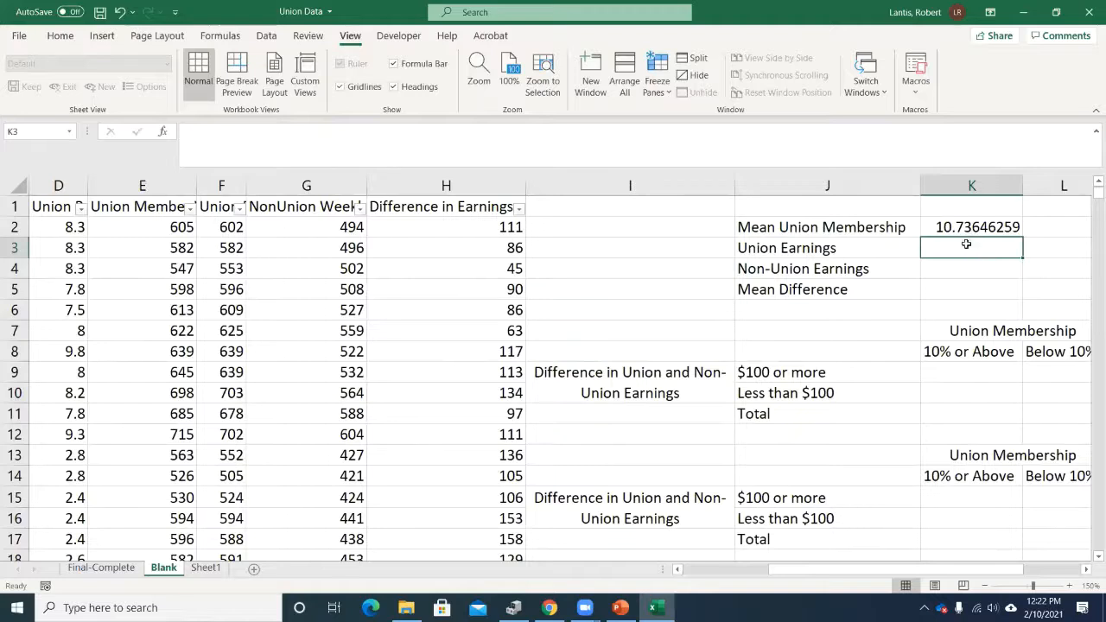
{"action": "type", "text": "=average("}
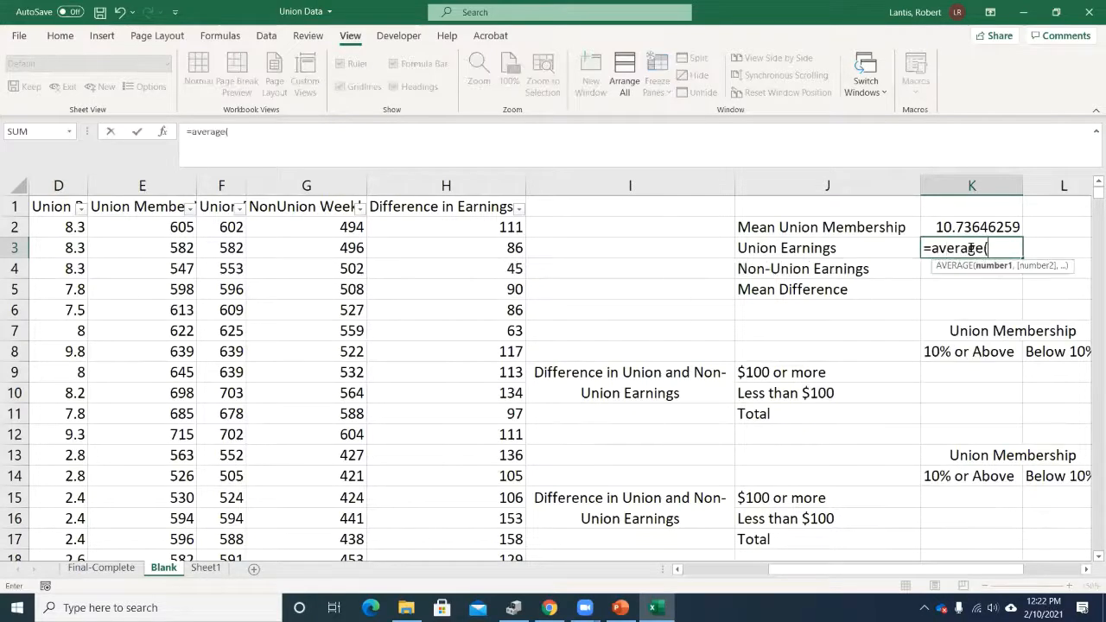
{"action": "key", "text": "Left"}
{"action": "key", "text": "Left"}
{"action": "key", "text": "Left"}
{"action": "key", "text": "Left"}
{"action": "key", "text": "Left"}
{"action": "key", "text": "Left"}
{"action": "key", "text": "Up"}
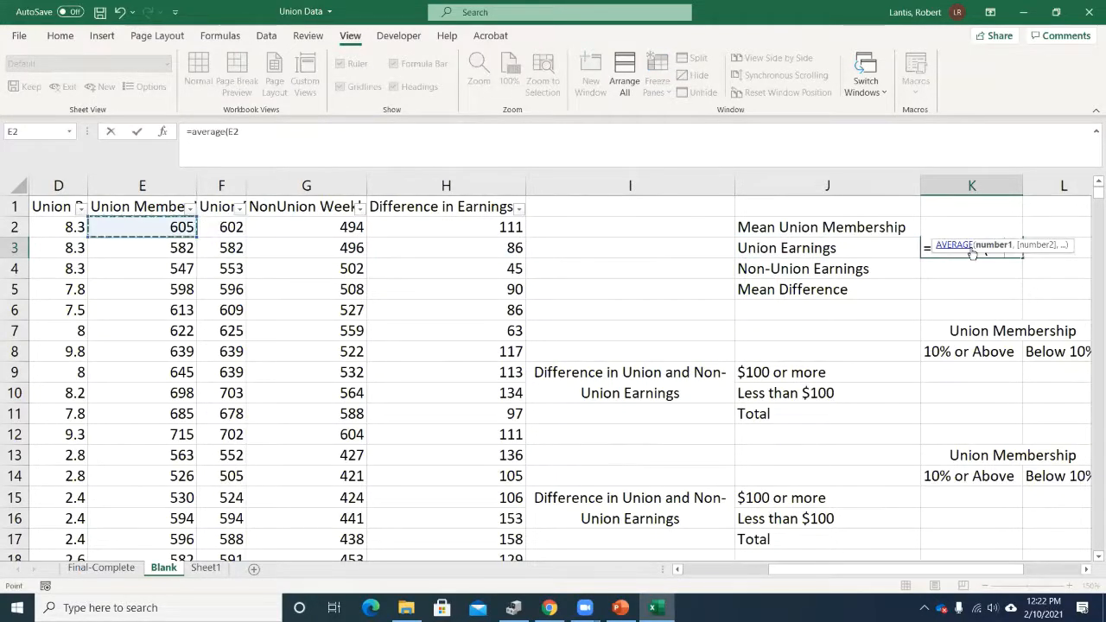
{"action": "key", "text": "Up"}
{"action": "key", "text": "Right"}
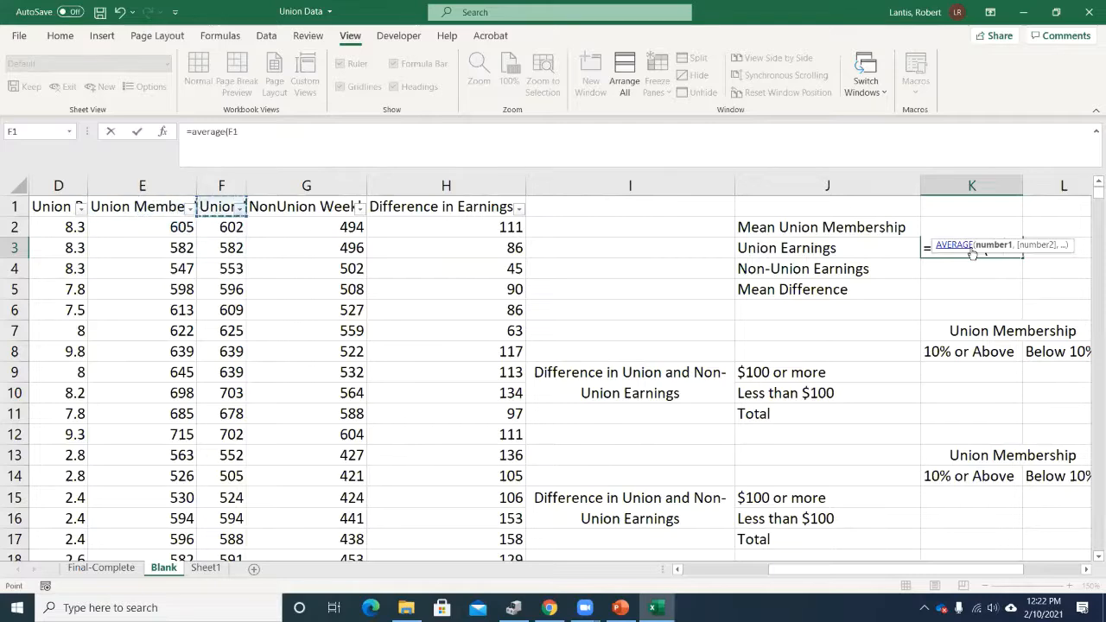
{"action": "key", "text": "Down"}
{"action": "key", "text": "Left"}
{"action": "key", "text": "ctrl+shift+Down"}
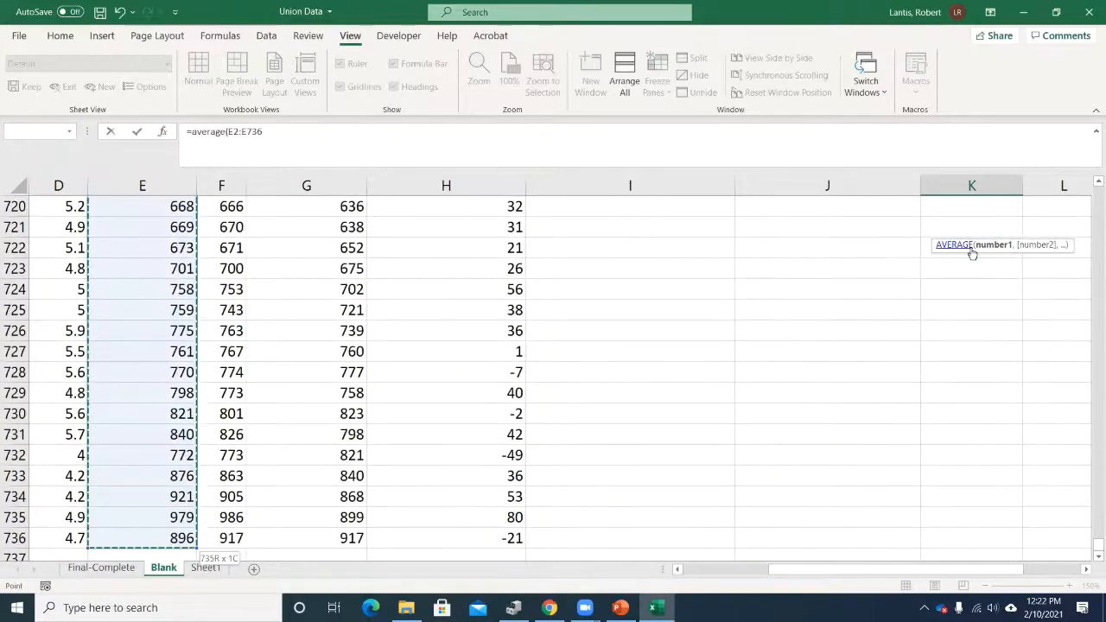
{"action": "key", "text": "Return"}
Calculate mean Non-Union Earnings in K4 as the average of NonUnion Weekly Earnings, G2:G736
{"action": "scroll", "coordinate": [971, 247], "scroll_direction": "up", "scroll_amount": 8}
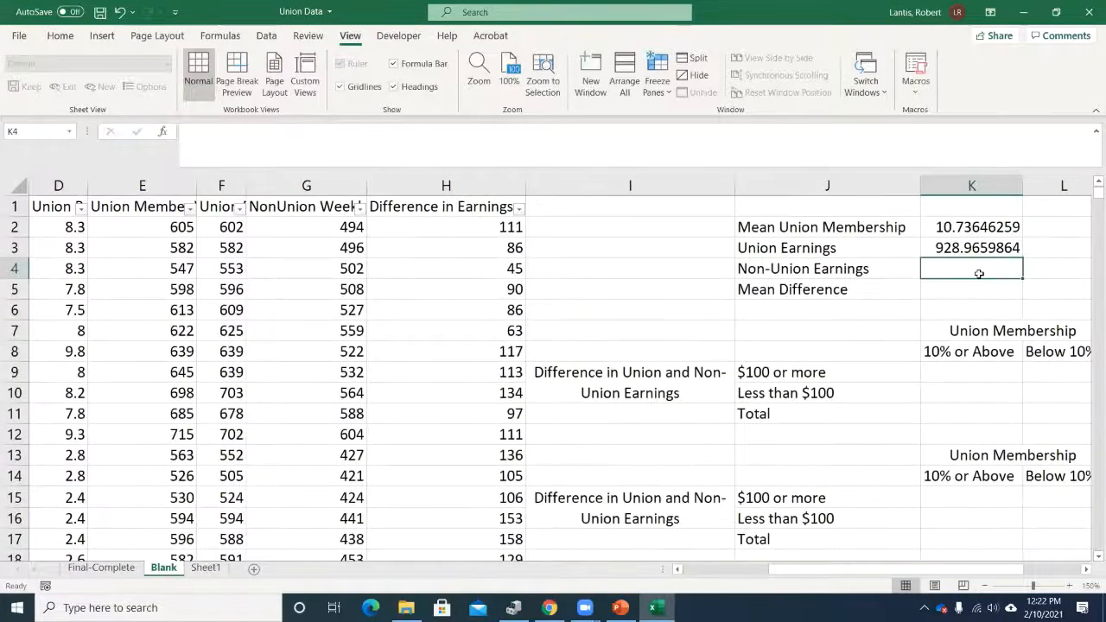
{"action": "type", "text": "=average("}
{"action": "key", "text": "Left"}
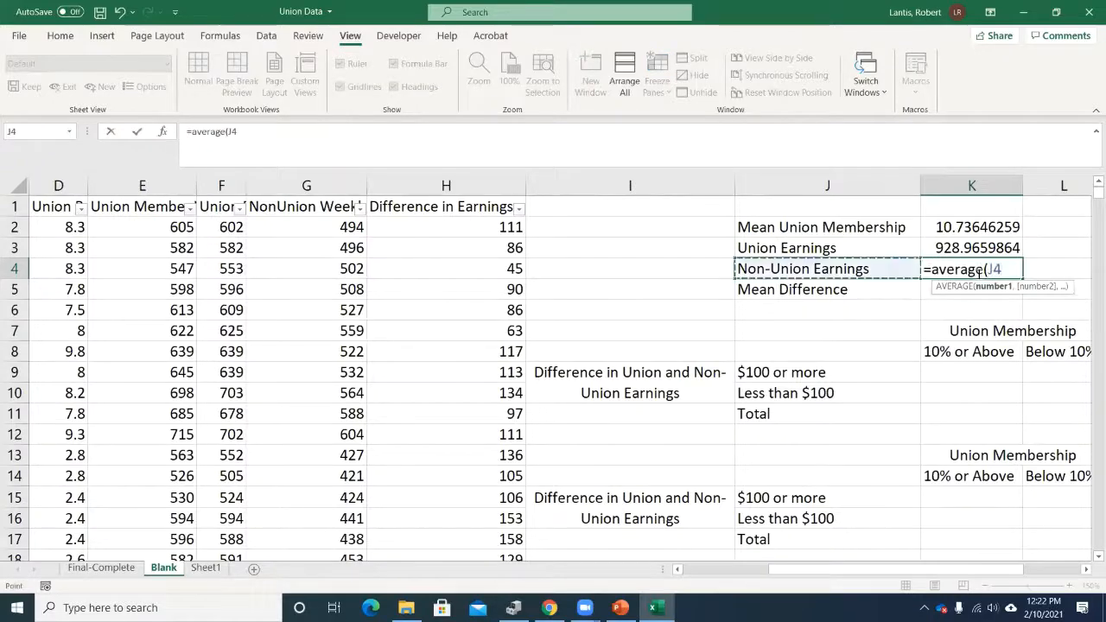
{"action": "key", "text": "Left"}
{"action": "key", "text": "Left"}
{"action": "key", "text": "Left"}
{"action": "key", "text": "Up"}
{"action": "key", "text": "Up"}
{"action": "key", "text": "ctrl+shift+Down"}
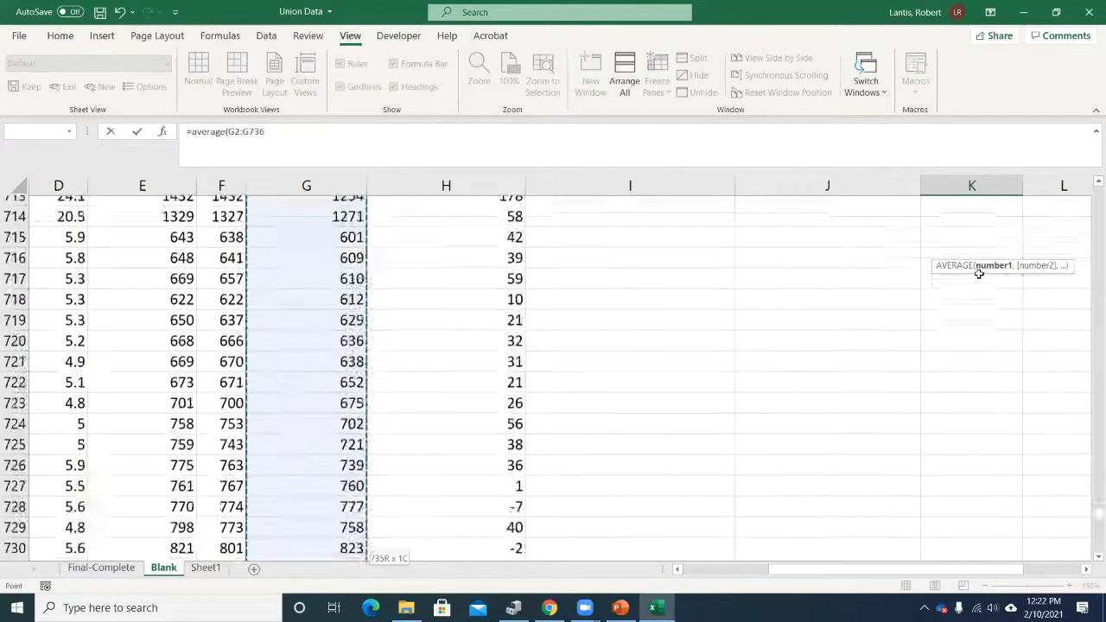
{"action": "key", "text": "Return"}
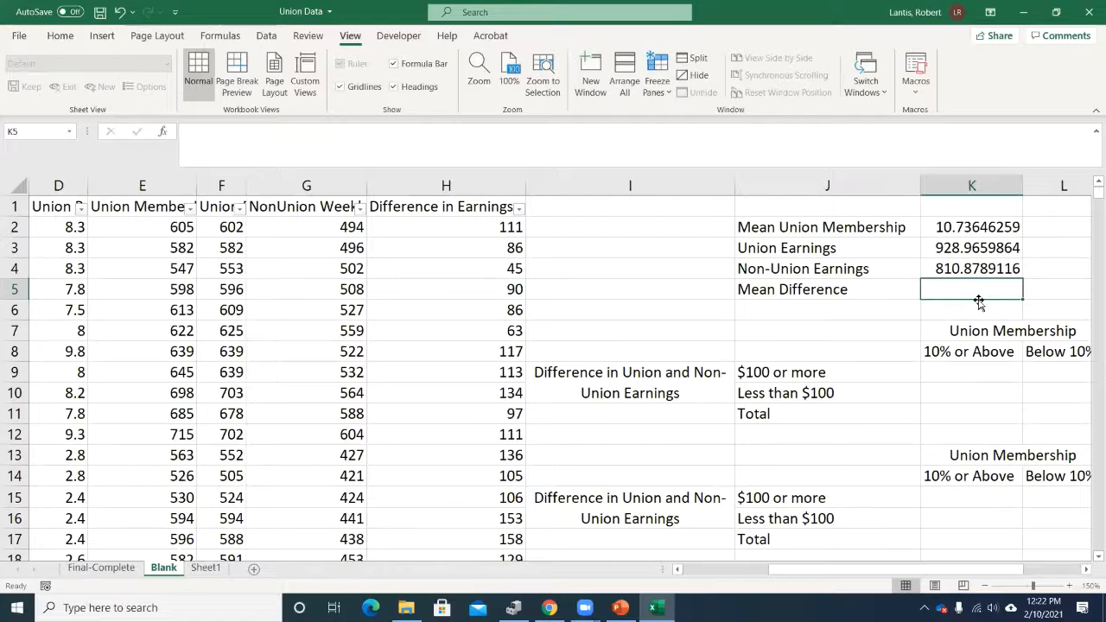
Calculate the Mean Difference in K5 as the average of Difference in Earnings, H2:H736
{"action": "type", "text": "=average("}
{"action": "key", "text": "Left"}
{"action": "key", "text": "Left"}
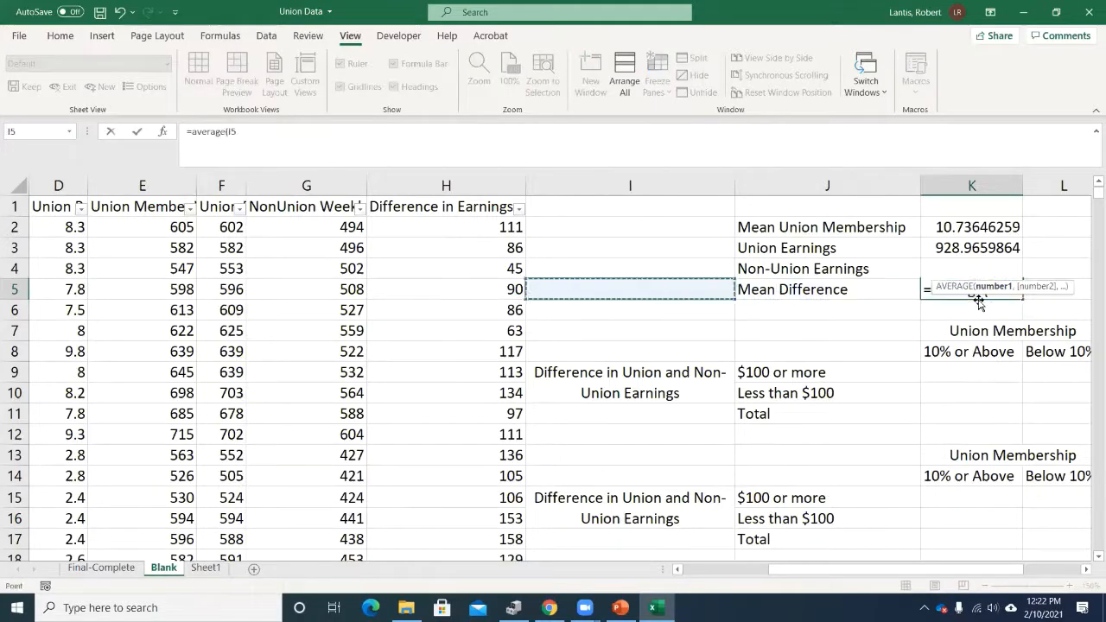
{"action": "key", "text": "Left"}
{"action": "key", "text": "Up"}
{"action": "key", "text": "Up"}
{"action": "key", "text": "Up"}
{"action": "key", "text": "ctrl+shift+Down"}
{"action": "key", "text": "Return"}
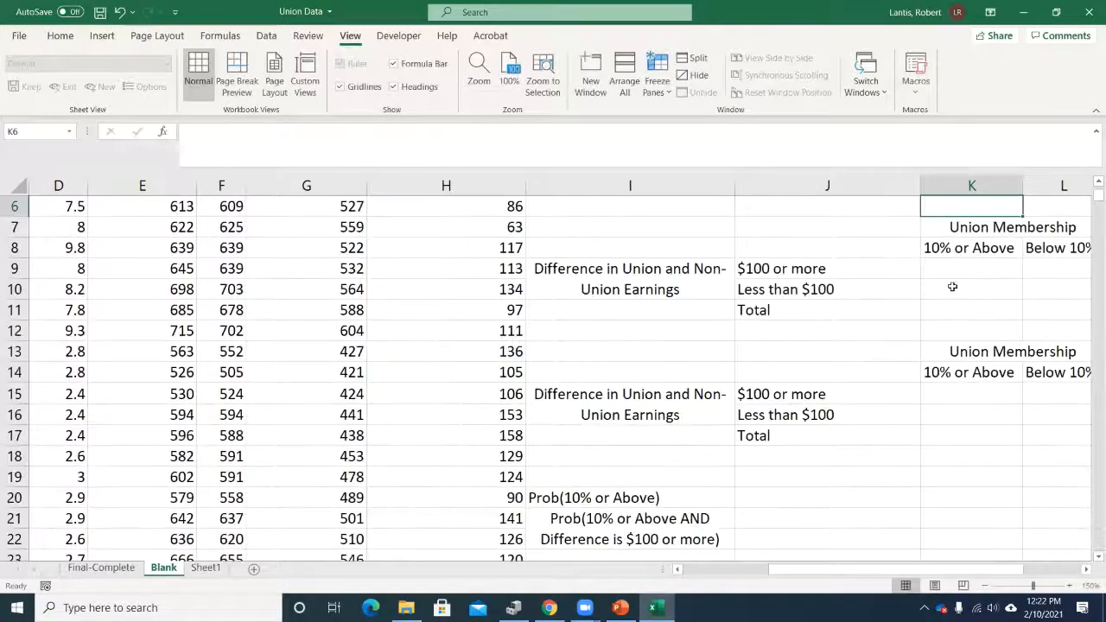
Review the four calculated means and the formula behind the Mean Difference in K5
{"action": "scroll", "coordinate": [955, 280], "scroll_direction": "up", "scroll_amount": 2}
{"action": "left_click", "coordinate": [1036, 263]}
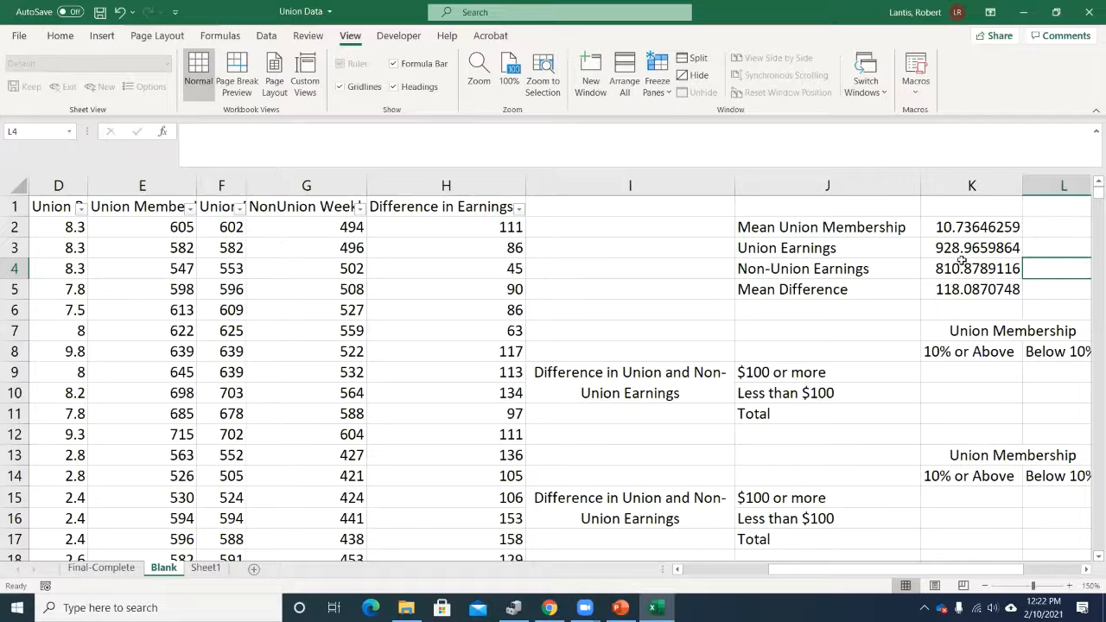
{"action": "left_click", "coordinate": [824, 261]}
{"action": "key", "text": "Down"}
{"action": "key", "text": "Right"}
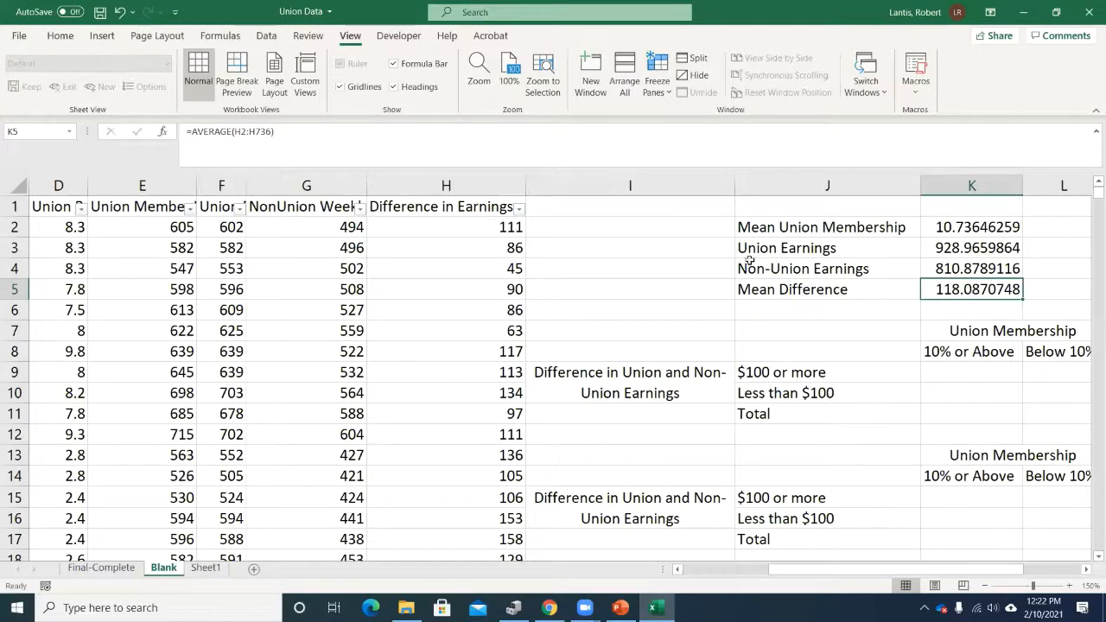
{"action": "scroll", "coordinate": [916, 573], "scroll_direction": "right", "scroll_amount": 2}
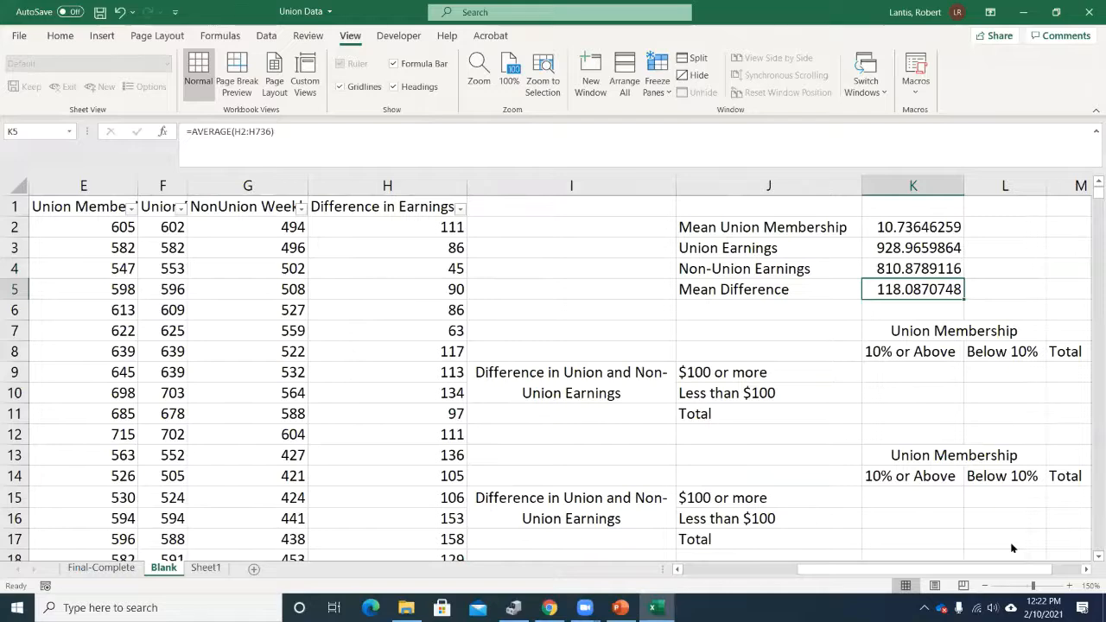
Check the Cutoffs entries on the Final-Complete sheet and enter the cutoff 10 in O1 of the Blank sheet
{"action": "scroll", "coordinate": [950, 577], "scroll_direction": "right", "scroll_amount": 2}
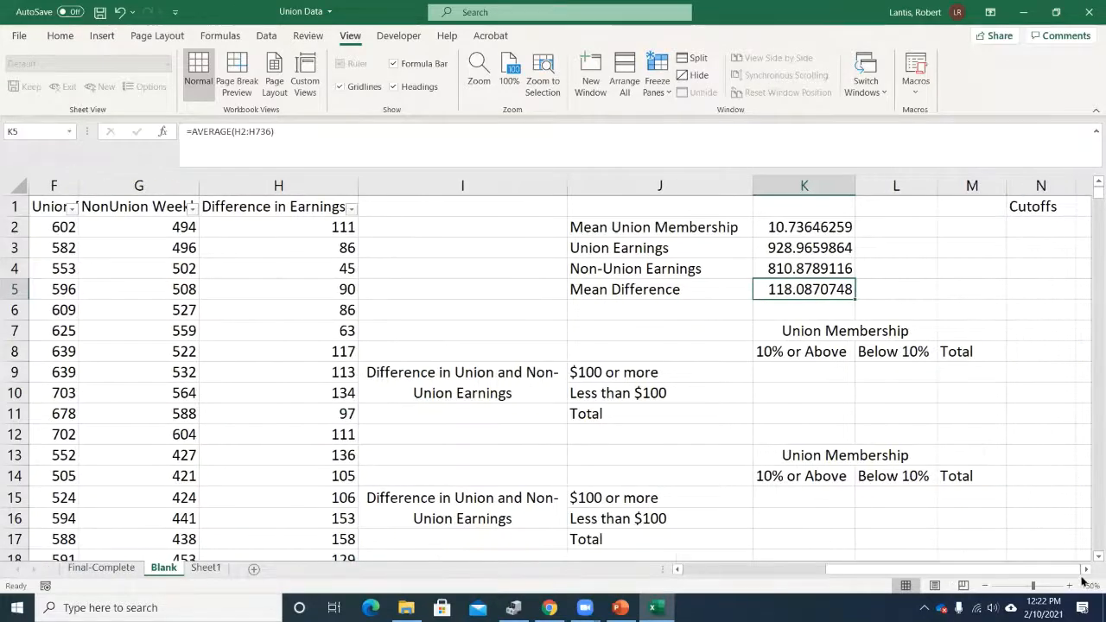
{"action": "scroll", "coordinate": [1086, 574], "scroll_direction": "right", "scroll_amount": 3}
{"action": "left_click", "coordinate": [772, 208]}
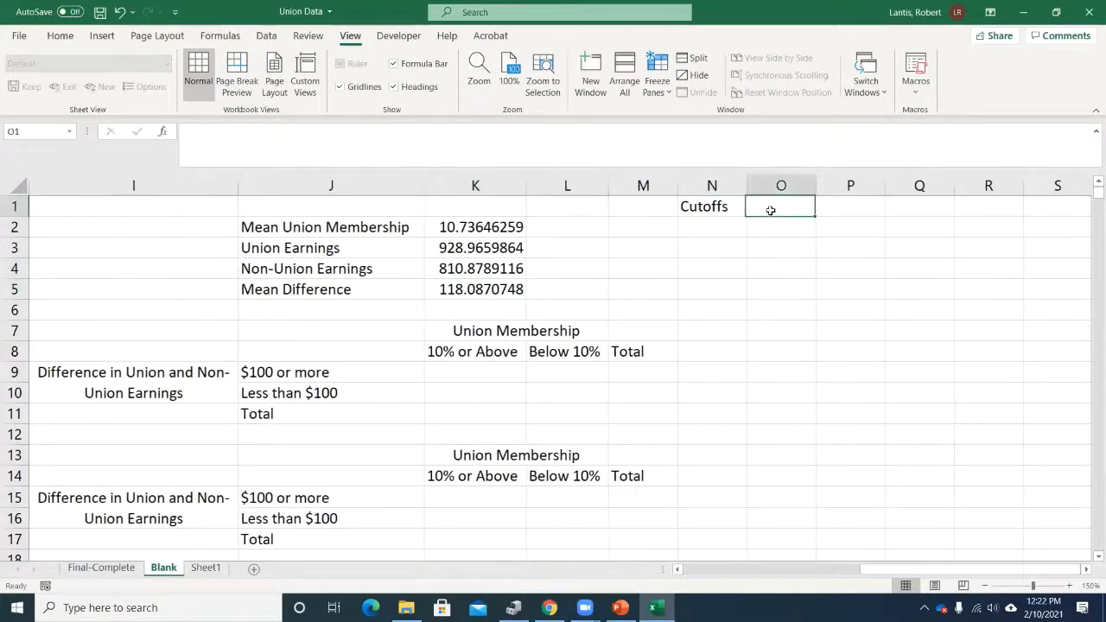
{"action": "left_click", "coordinate": [116, 567]}
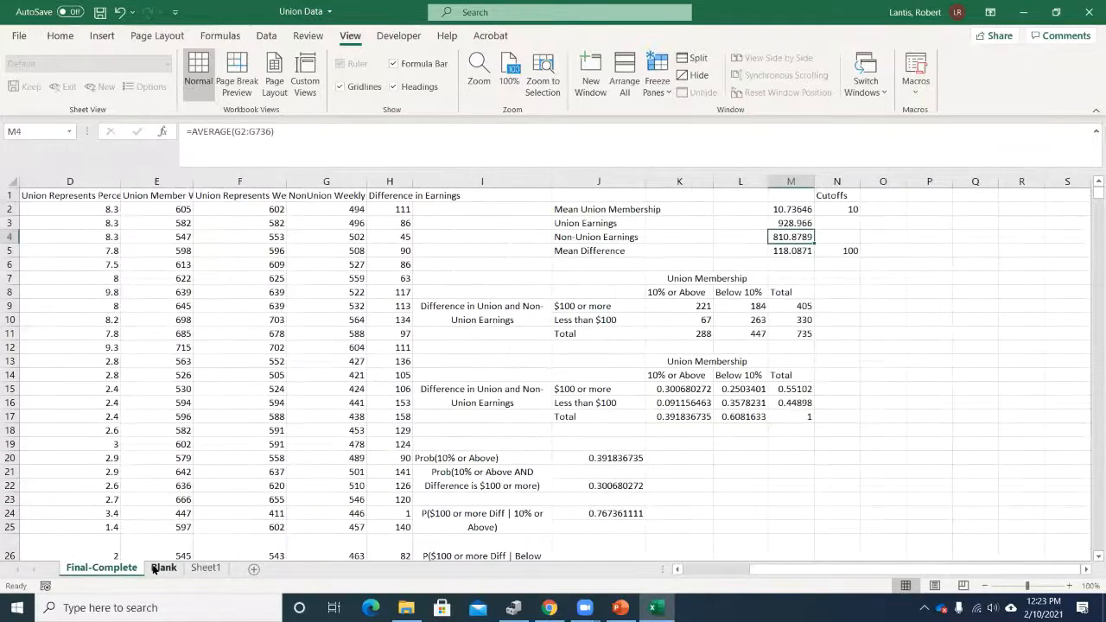
{"action": "left_click", "coordinate": [163, 568]}
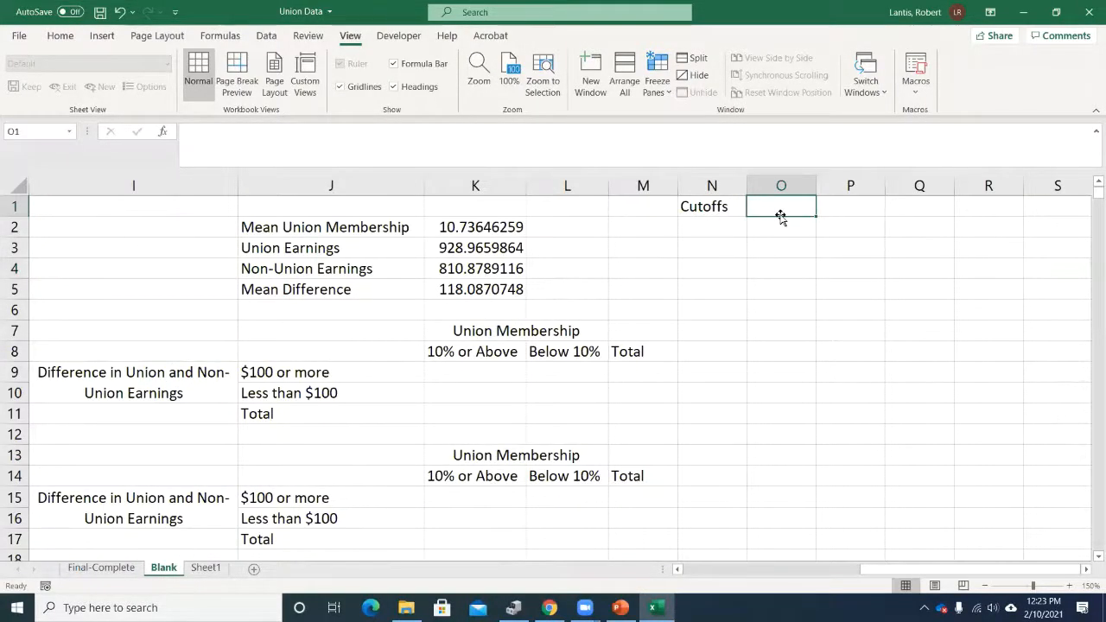
{"action": "type", "text": "10"}
{"action": "key", "text": "Return"}
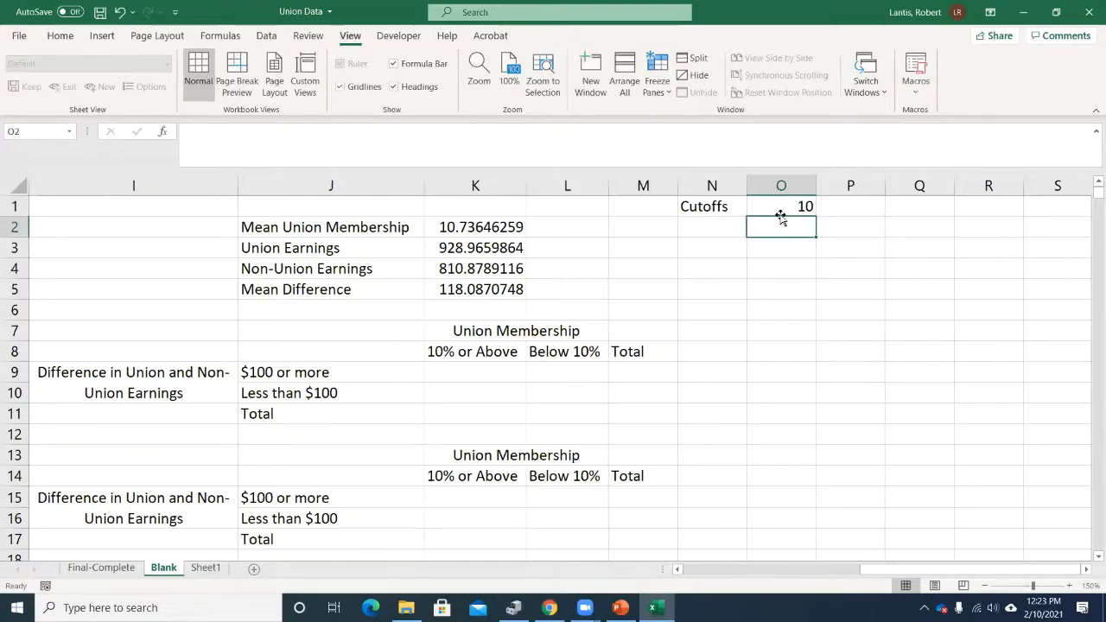
Enter the earnings difference cutoff 100 in O2, below the membership cutoff
{"action": "key", "text": "Up"}
{"action": "key", "text": "Left"}
{"action": "key", "text": "Down"}
{"action": "key", "text": "Right"}
{"action": "type", "text": "100"}
{"action": "key", "text": "Return"}
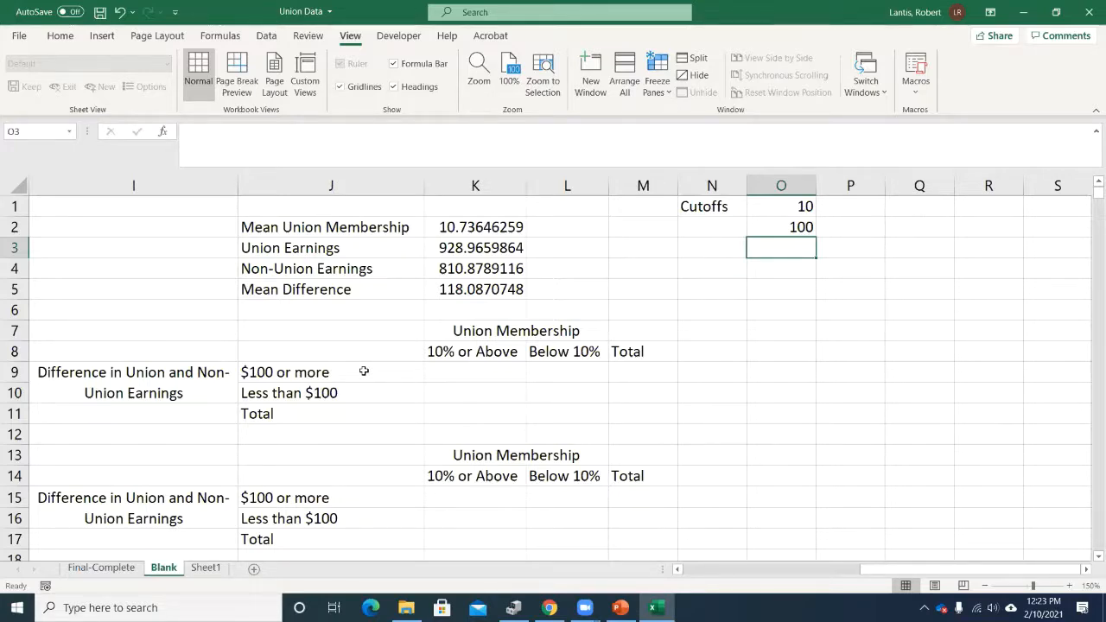
Review the membership cutoff, the Mean Difference in K5, and the row and column headings of the first Union Membership table
{"action": "left_click", "coordinate": [782, 208]}
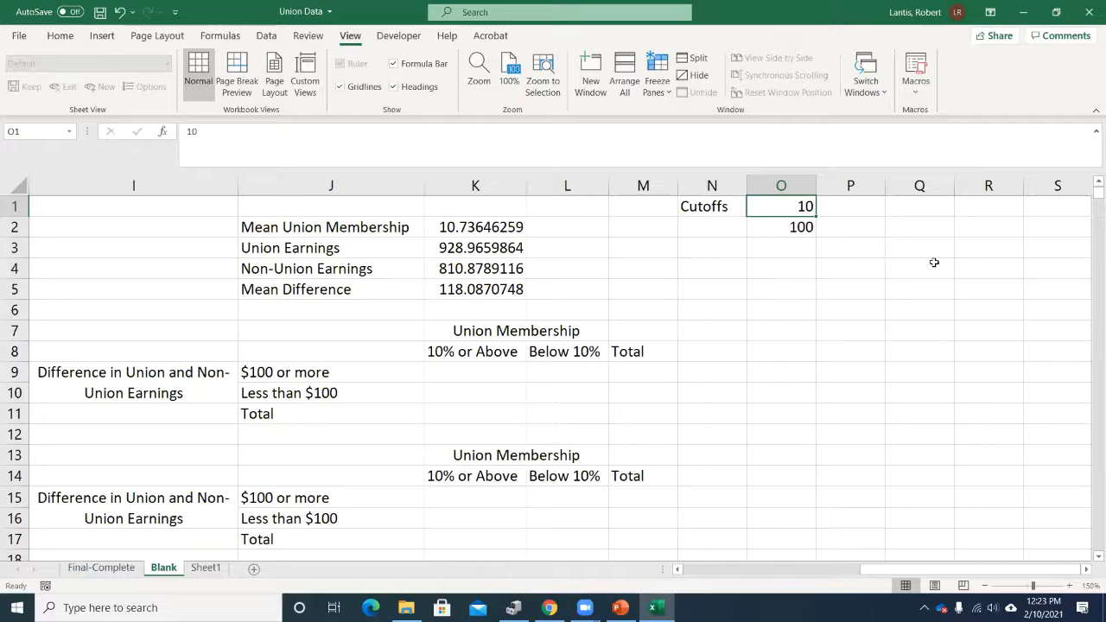
{"action": "key", "text": "Down"}
{"action": "key", "text": "Left"}
{"action": "key", "text": "Left"}
{"action": "key", "text": "Left"}
{"action": "key", "text": "Left"}
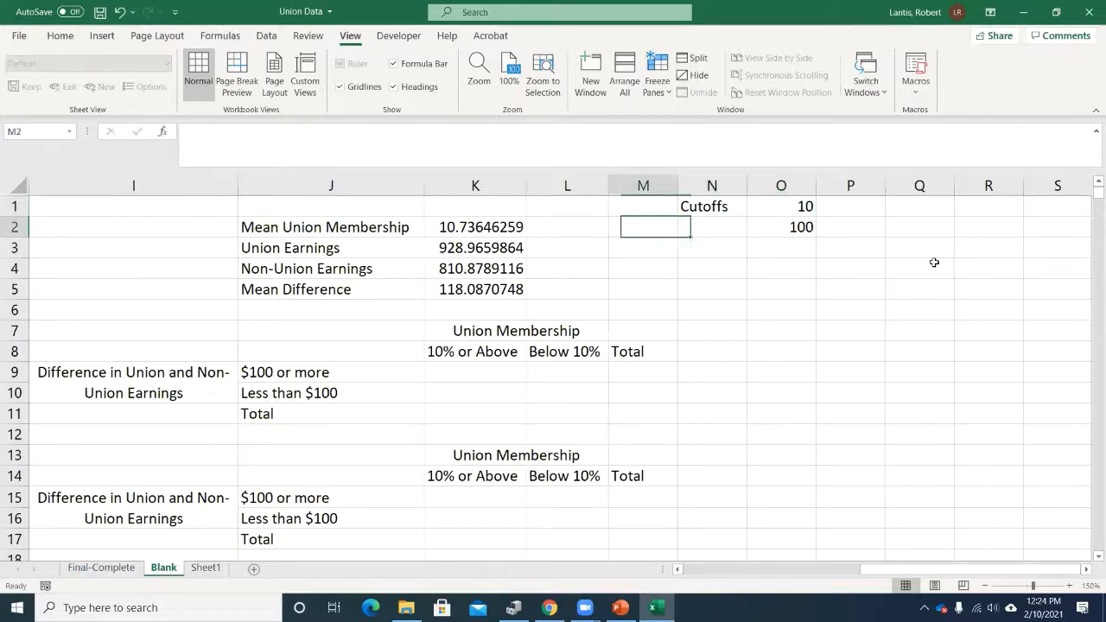
{"action": "key", "text": "Down"}
{"action": "key", "text": "Down"}
{"action": "key", "text": "Down"}
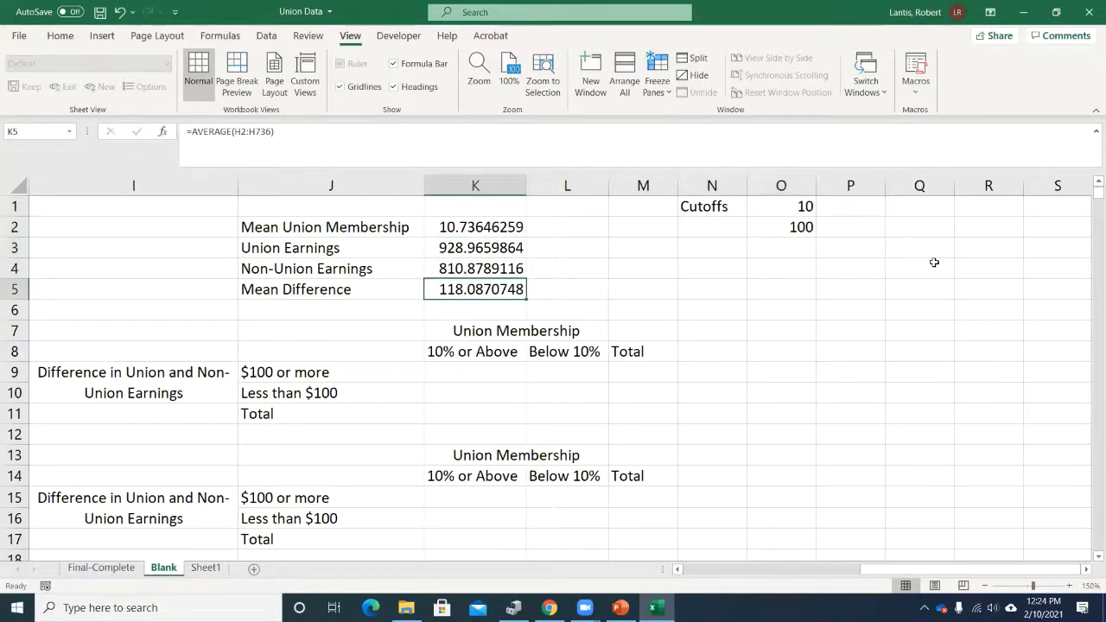
{"action": "key", "text": "Left"}
{"action": "key", "text": "Down"}
{"action": "key", "text": "Down"}
{"action": "key", "text": "Down"}
{"action": "key", "text": "Down"}
{"action": "key", "text": "Down"}
{"action": "key", "text": "Up"}
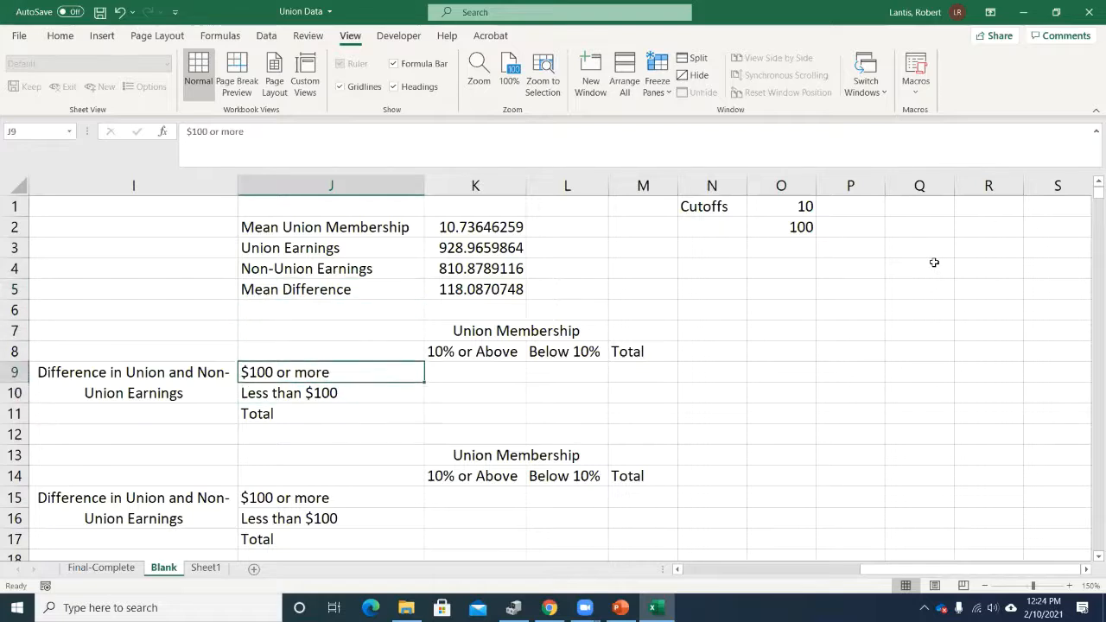
{"action": "key", "text": "Right"}
{"action": "key", "text": "Up"}
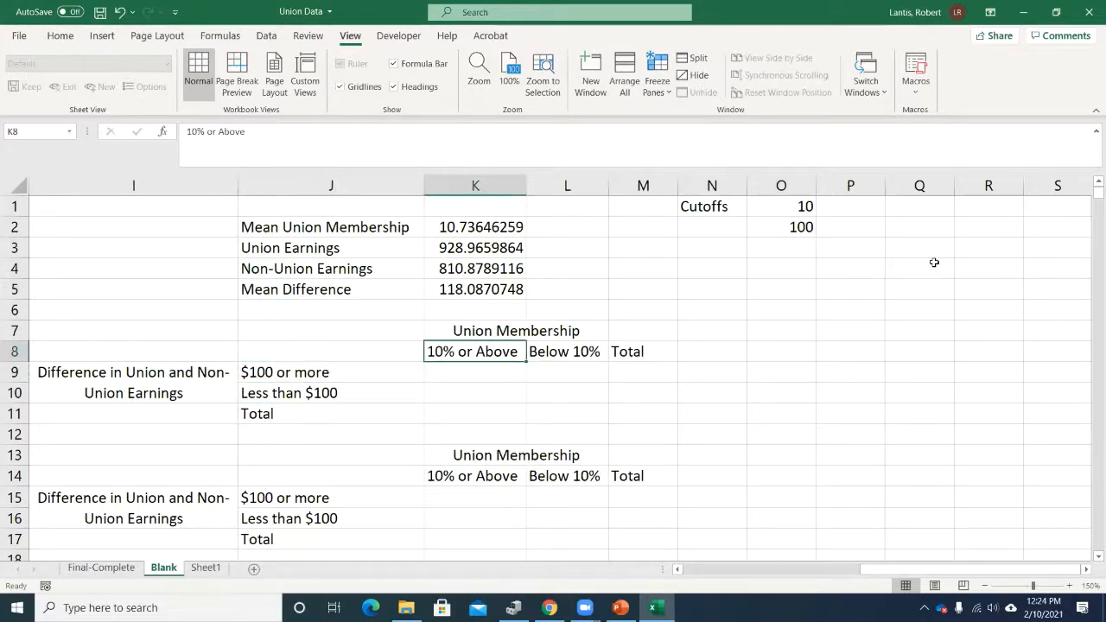
{"action": "key", "text": "Right"}
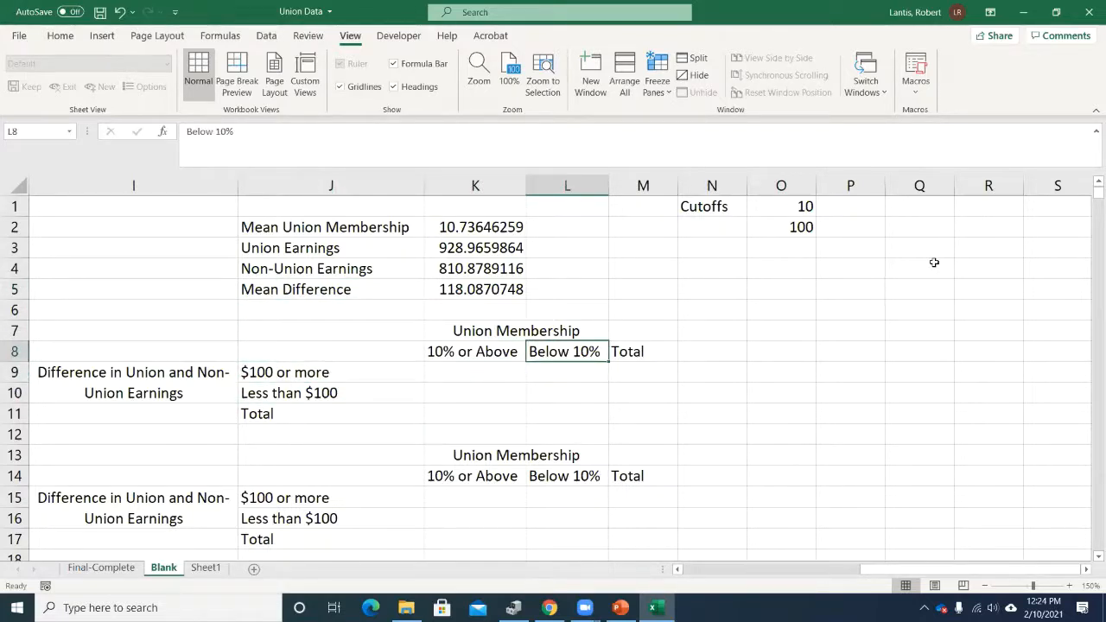
{"action": "key", "text": "Right"}
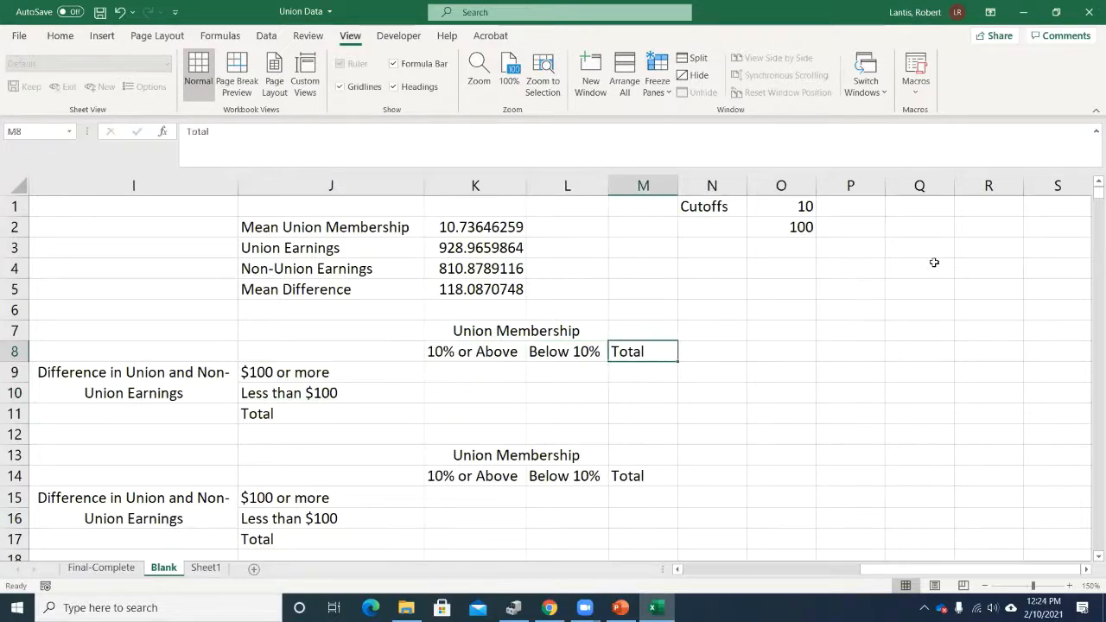
Recheck the two cutoff values in O1 and O2 against the table categories
{"action": "key", "text": "Up"}
{"action": "key", "text": "Right"}
{"action": "key", "text": "Up"}
{"action": "key", "text": "Up"}
{"action": "key", "text": "Up"}
{"action": "key", "text": "Up"}
{"action": "key", "text": "Right"}
{"action": "key", "text": "Up"}
{"action": "key", "text": "Up"}
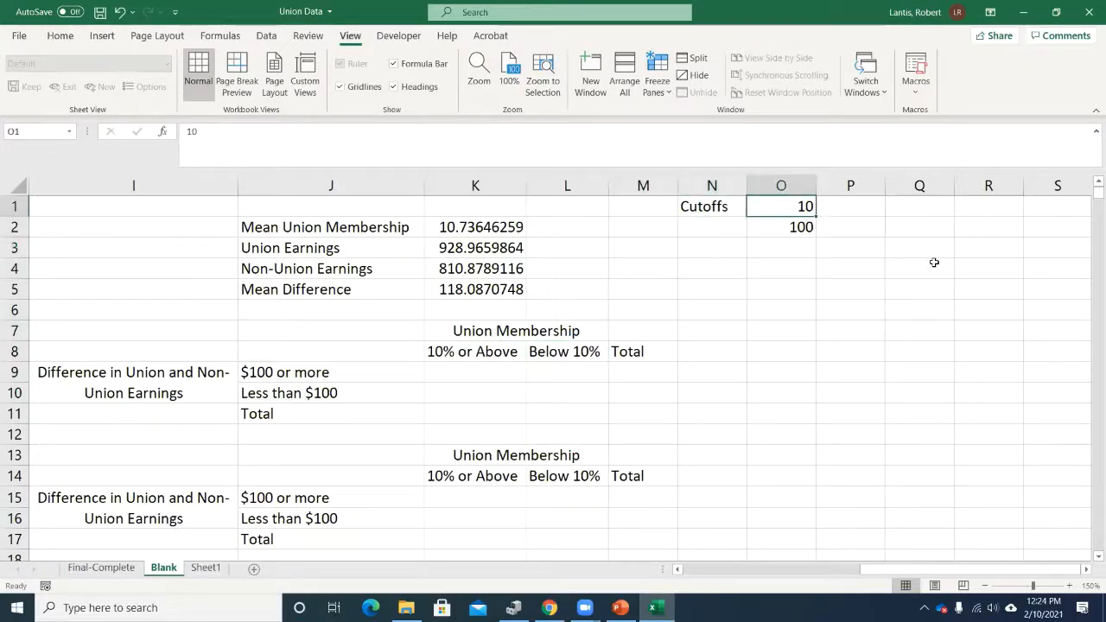
{"action": "key", "text": "Down"}
{"action": "key", "text": "Up"}
Start a COUNTIFS formula in K9 with Union Member Percent, C2:C736, as the first criteria range
{"action": "key", "text": "Down"}
{"action": "key", "text": "Down"}
{"action": "key", "text": "Down"}
{"action": "key", "text": "Down"}
{"action": "key", "text": "Down"}
{"action": "key", "text": "Left"}
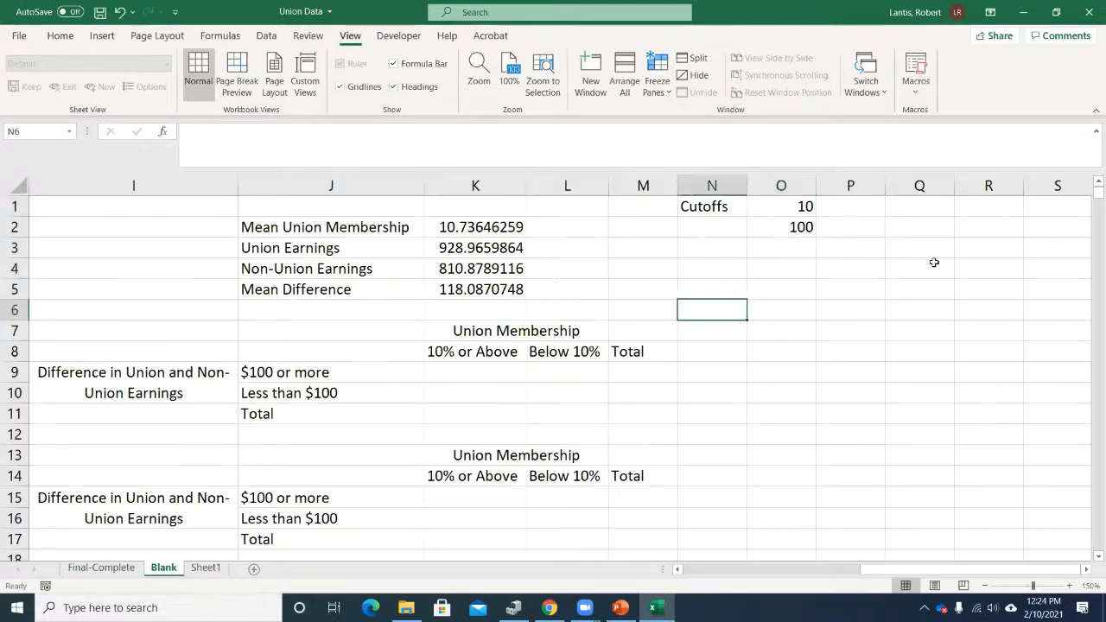
{"action": "key", "text": "Left"}
{"action": "key", "text": "Left"}
{"action": "key", "text": "Down"}
{"action": "key", "text": "Down"}
{"action": "key", "text": "Down"}
{"action": "key", "text": "Left"}
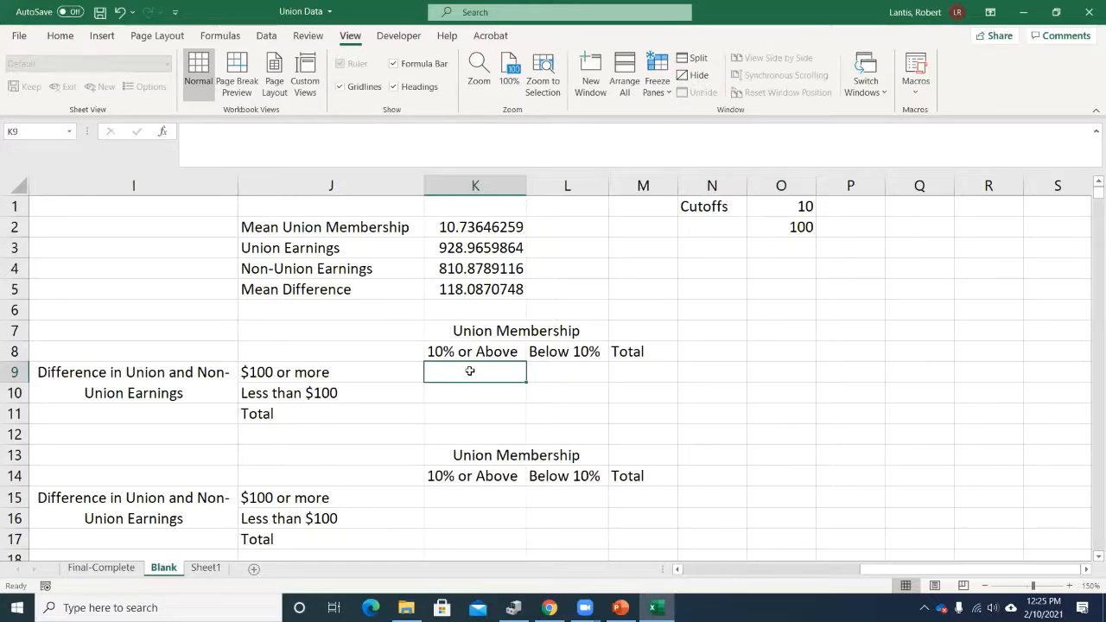
{"action": "type", "text": "="}
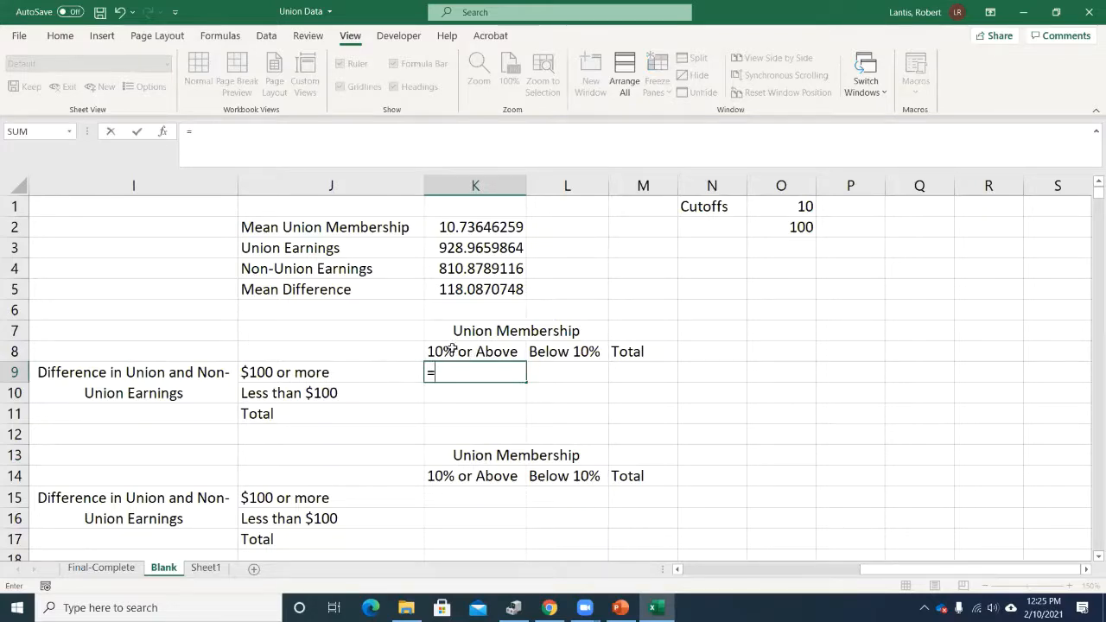
{"action": "type", "text": "countifs("}
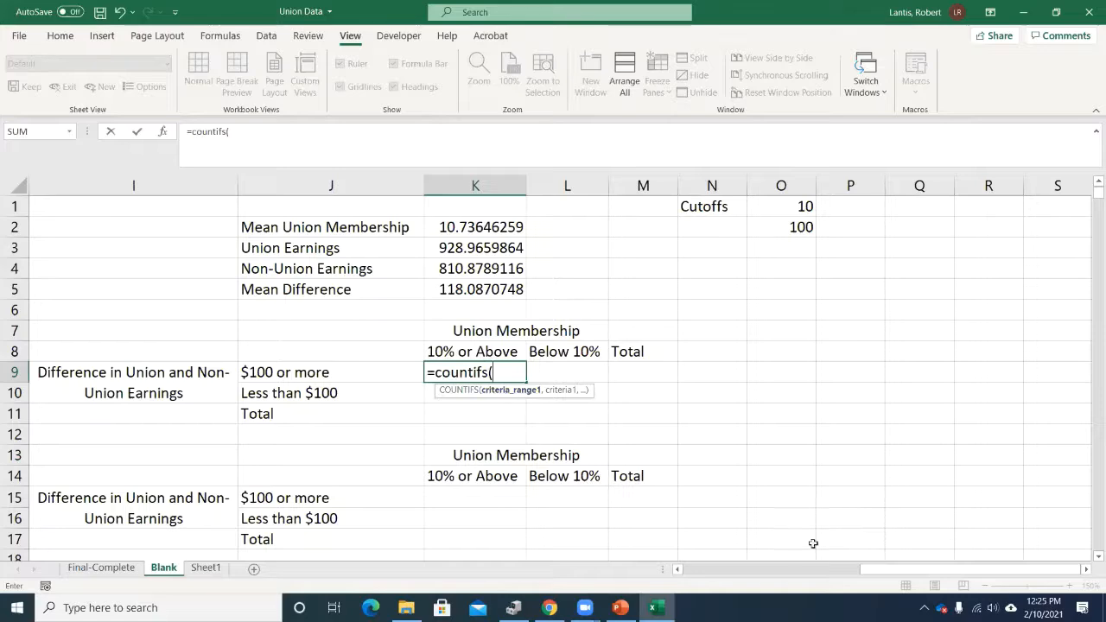
{"action": "left_click_drag", "start_coordinate": [870, 571], "coordinate": [740, 578]}
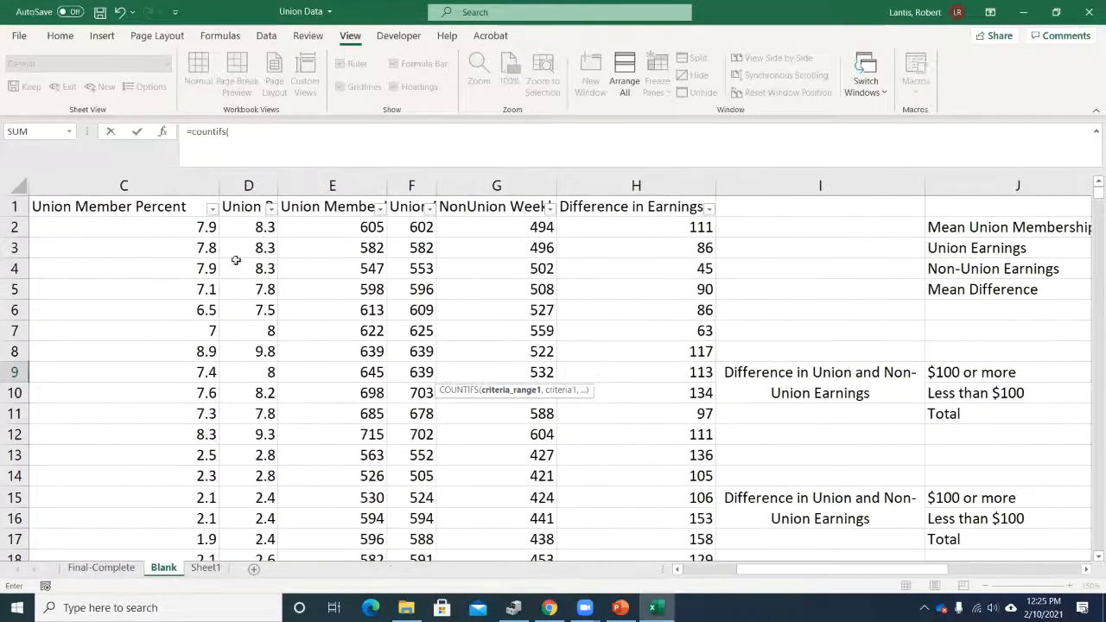
{"action": "left_click", "coordinate": [163, 225]}
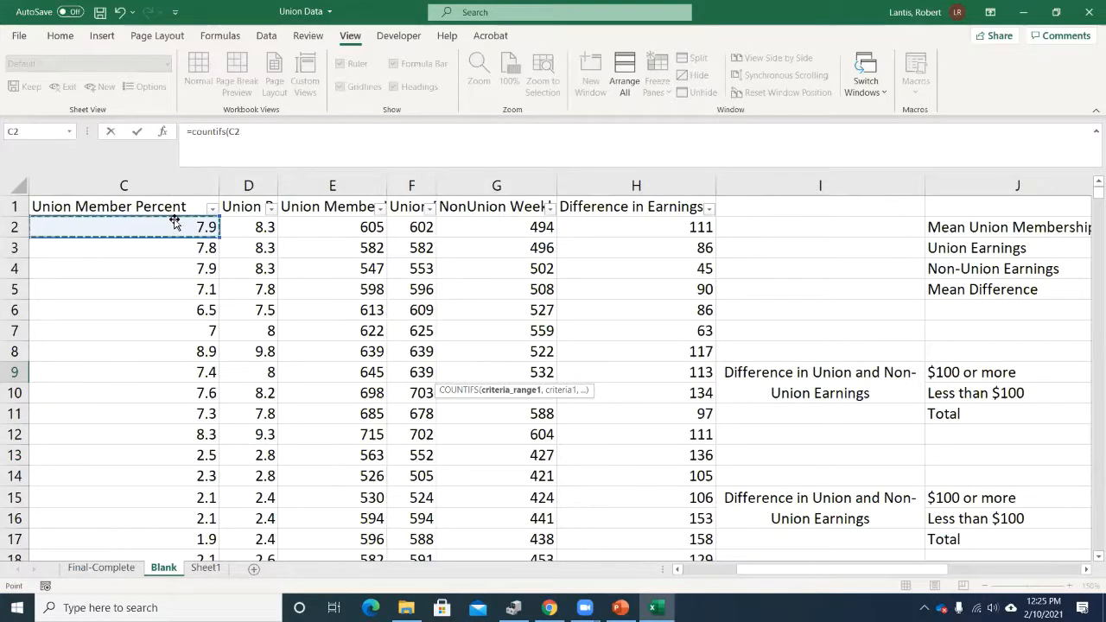
{"action": "key", "text": "ctrl+shift+Down"}
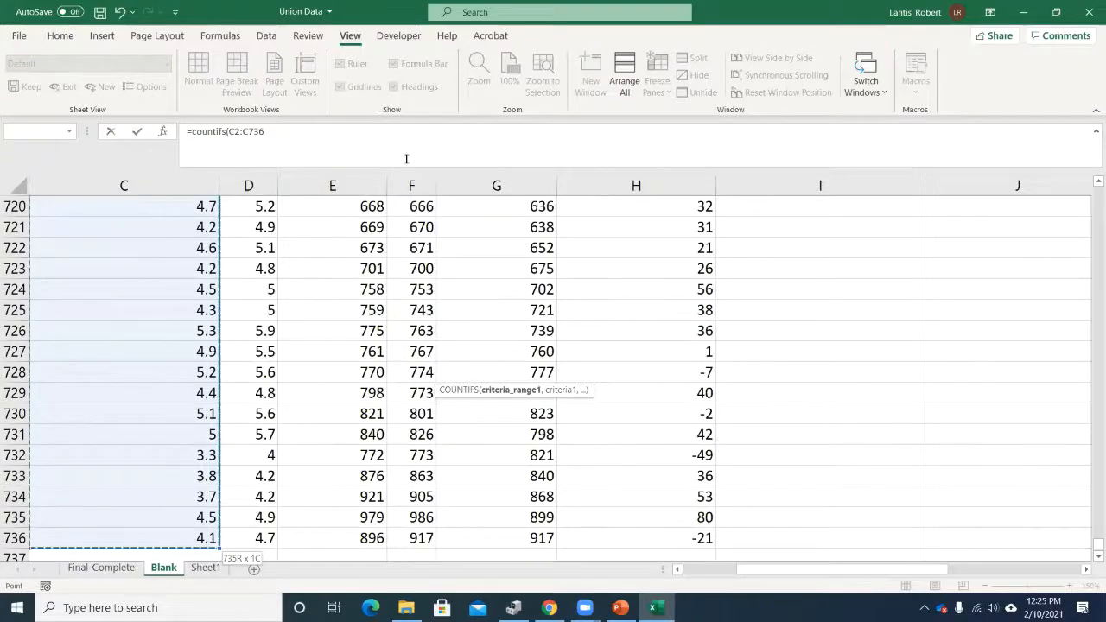
{"action": "left_click_drag", "start_coordinate": [1091, 544], "coordinate": [1094, 190]}
{"action": "left_click_drag", "start_coordinate": [823, 573], "coordinate": [945, 584]}
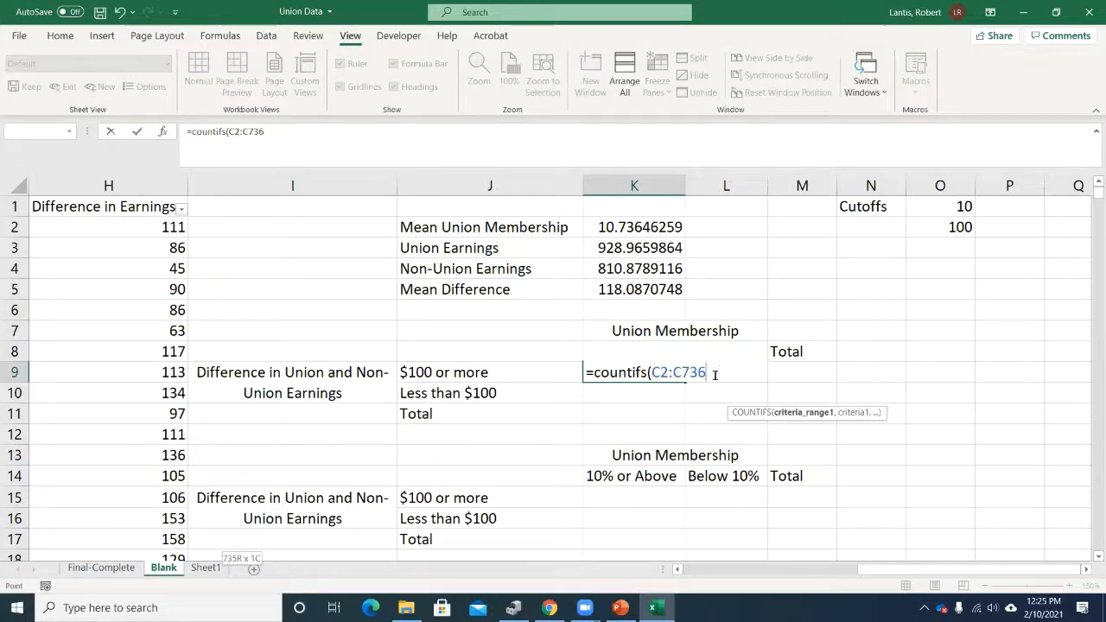
Set the first COUNTIFS criterion to greater than the membership cutoff, ">"&O1
{"action": "type", "text": ","}
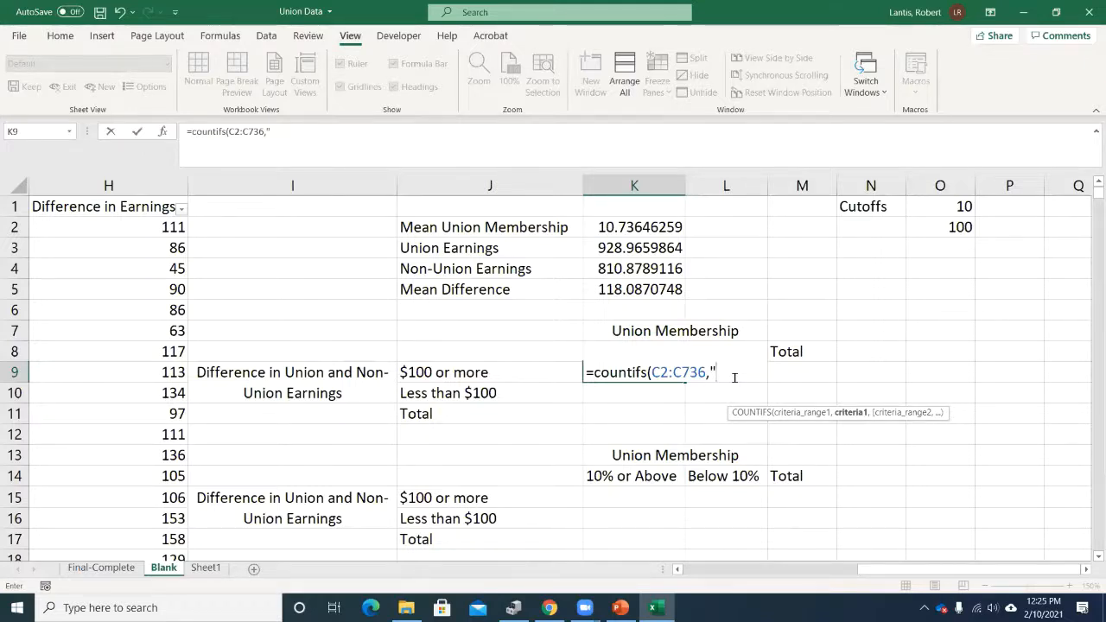
{"action": "type", "text": ">"}
{"action": "type", "text": "&"}
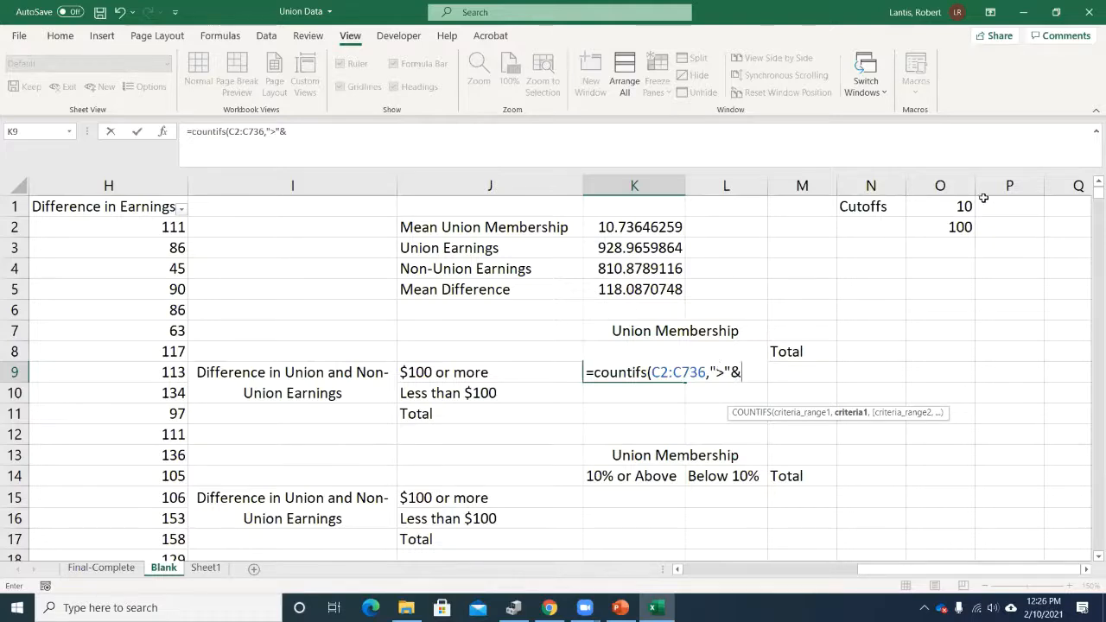
{"action": "left_click", "coordinate": [950, 209]}
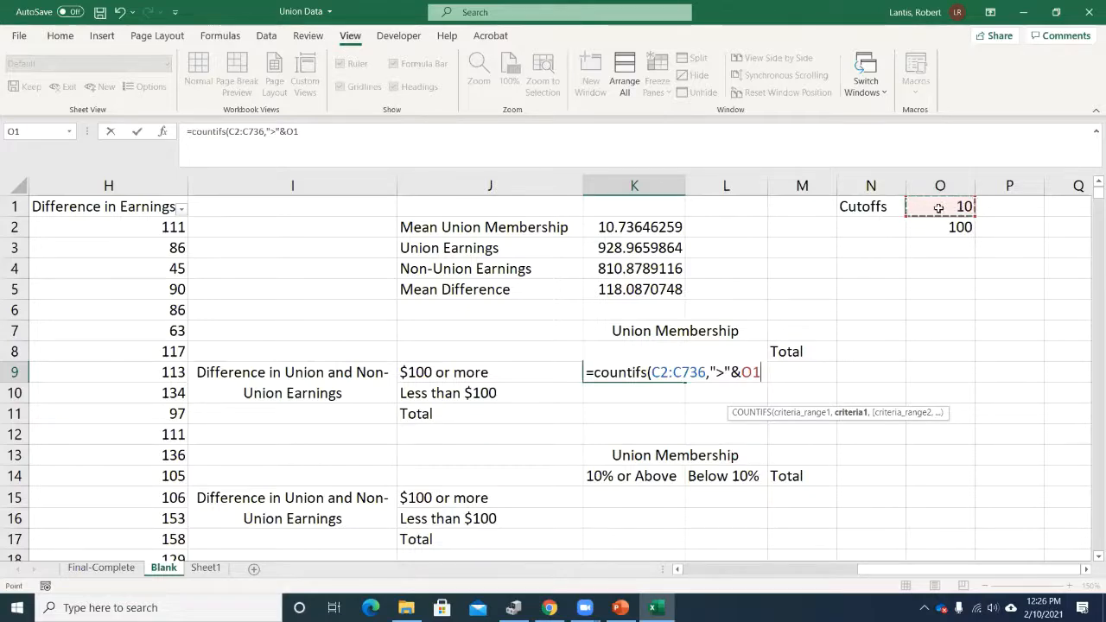
{"action": "type", "text": ","}
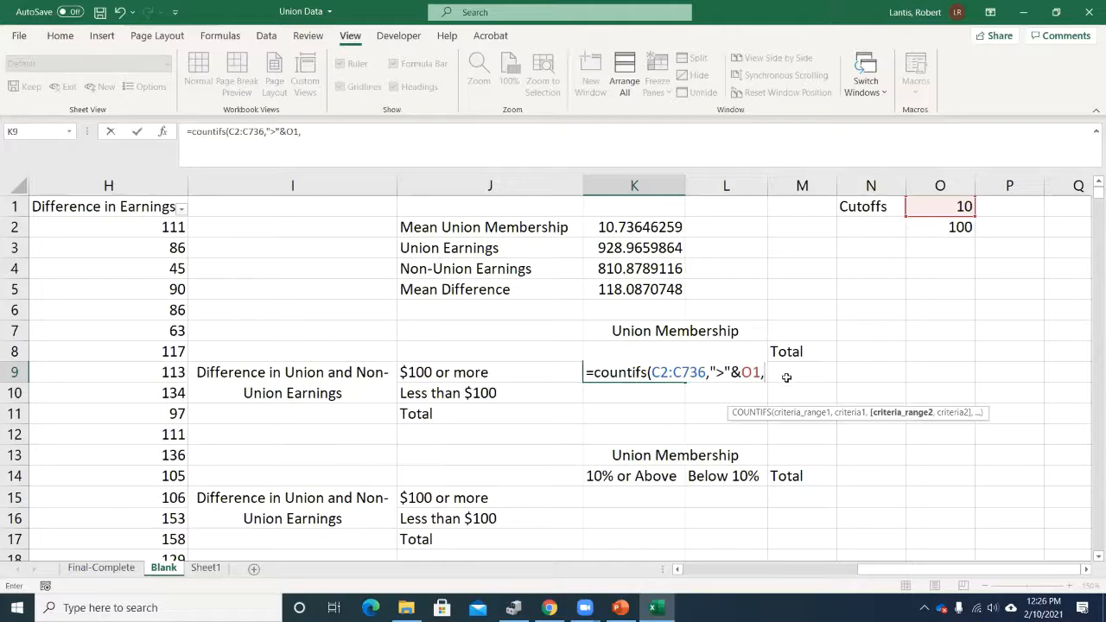
Complete the K9 formula with Difference in Earnings, H2:H736, as the second criteria range and ">="&O2 as its criterion
{"action": "mouse_move", "coordinate": [889, 569]}
{"action": "left_mouse_down"}
{"action": "mouse_move", "coordinate": [854, 571]}
{"action": "mouse_move", "coordinate": [875, 569]}
{"action": "left_mouse_up"}
{"action": "type", "text": "H"}
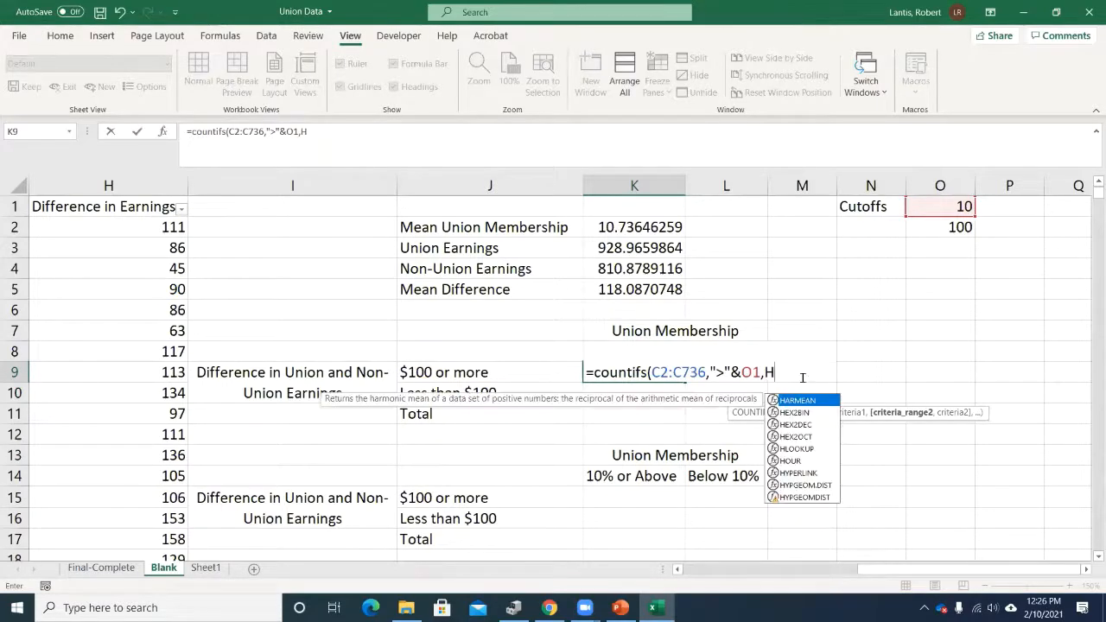
{"action": "type", "text": "2:H"}
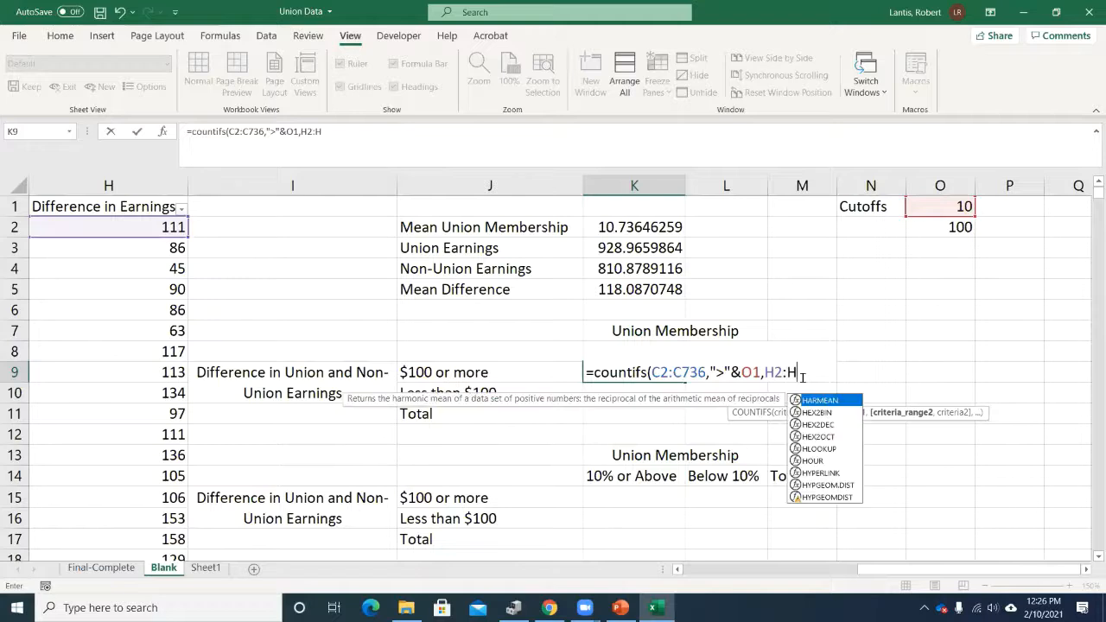
{"action": "type", "text": "736"}
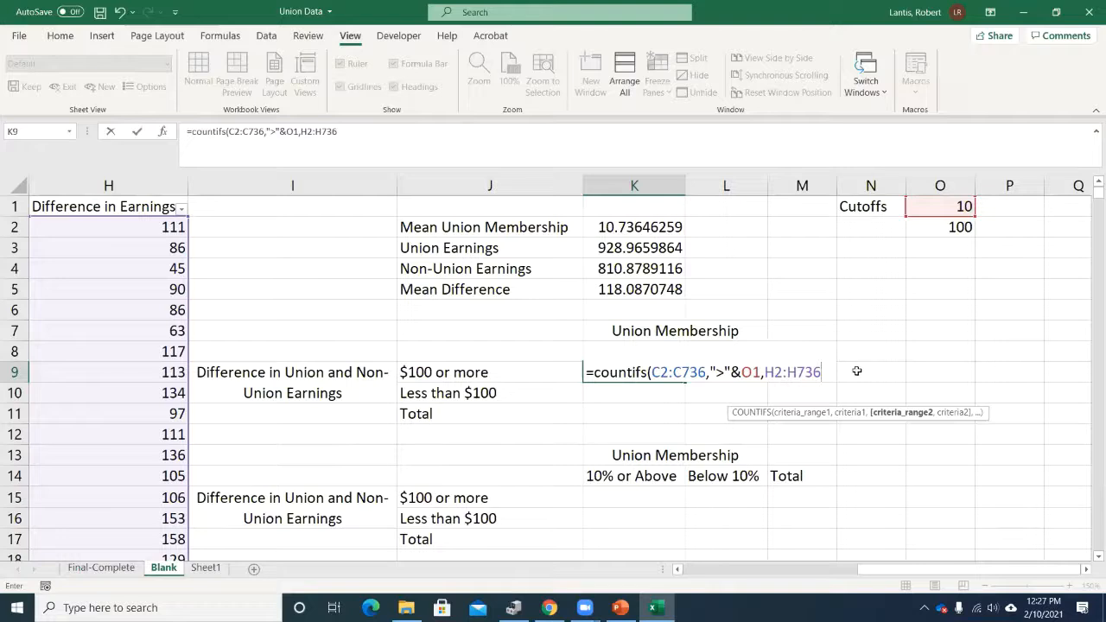
{"action": "type", "text": ",\">="}
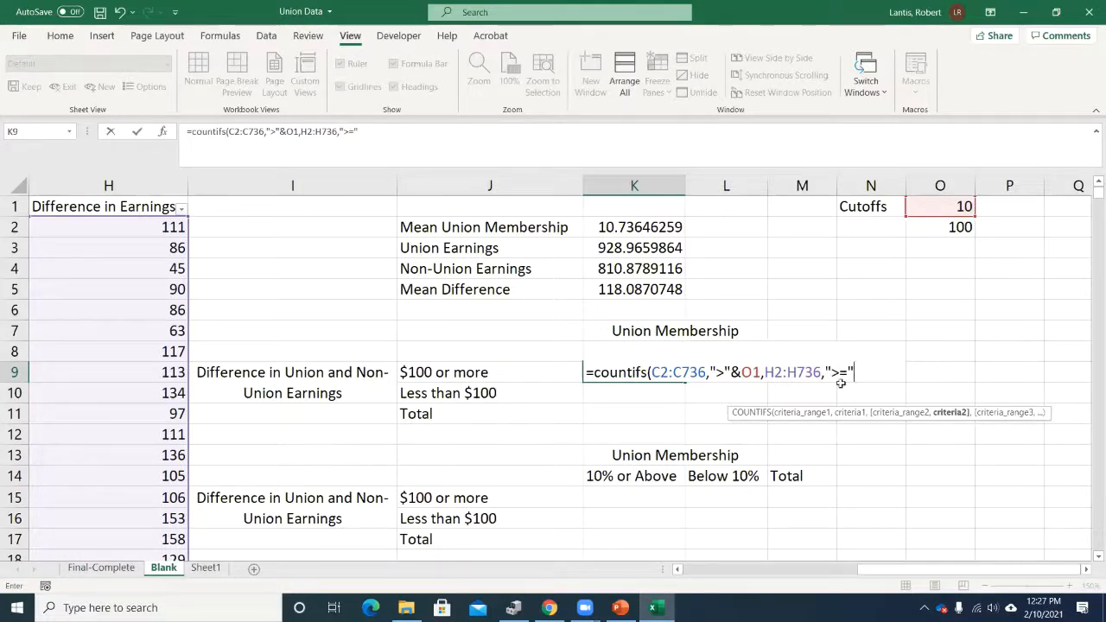
{"action": "type", "text": "\"&"}
{"action": "left_click", "coordinate": [953, 227]}
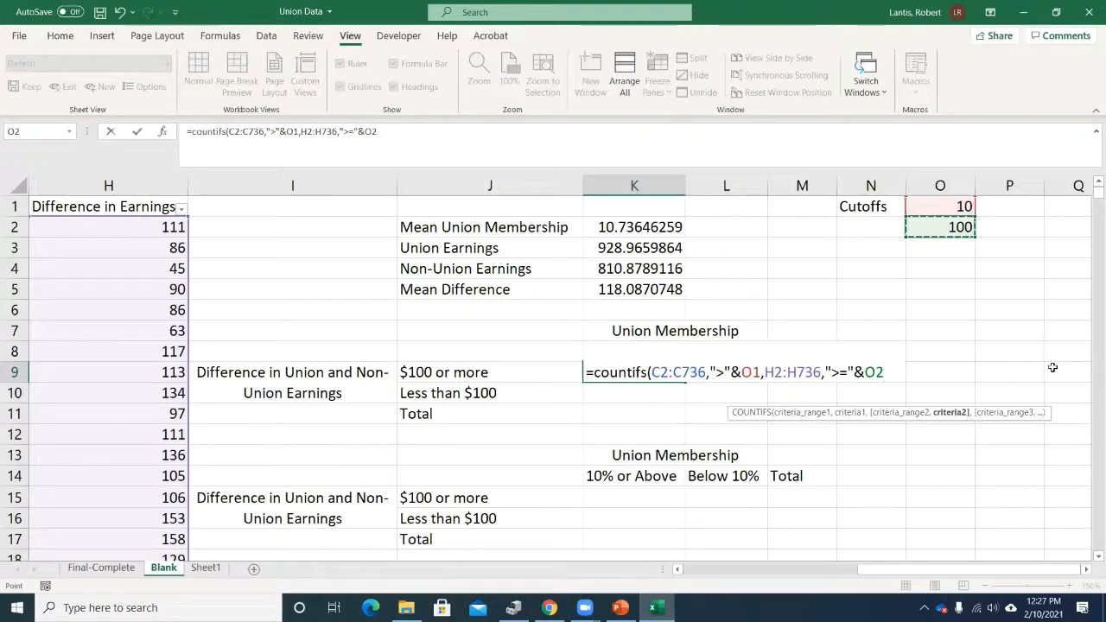
{"action": "type", "text": ")"}
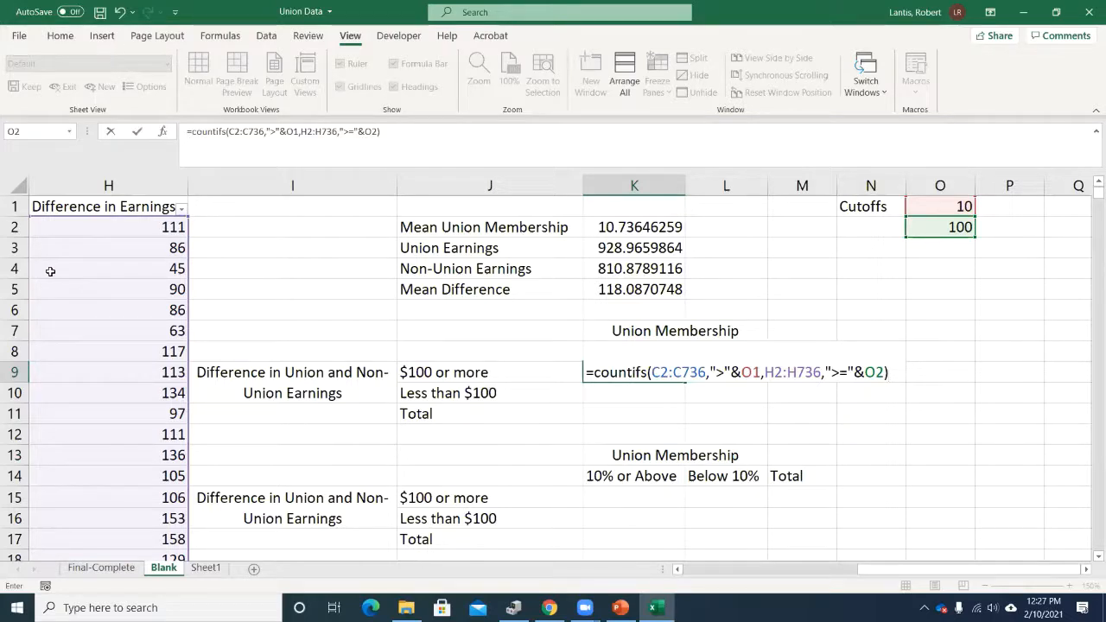
{"action": "key", "text": "Return"}
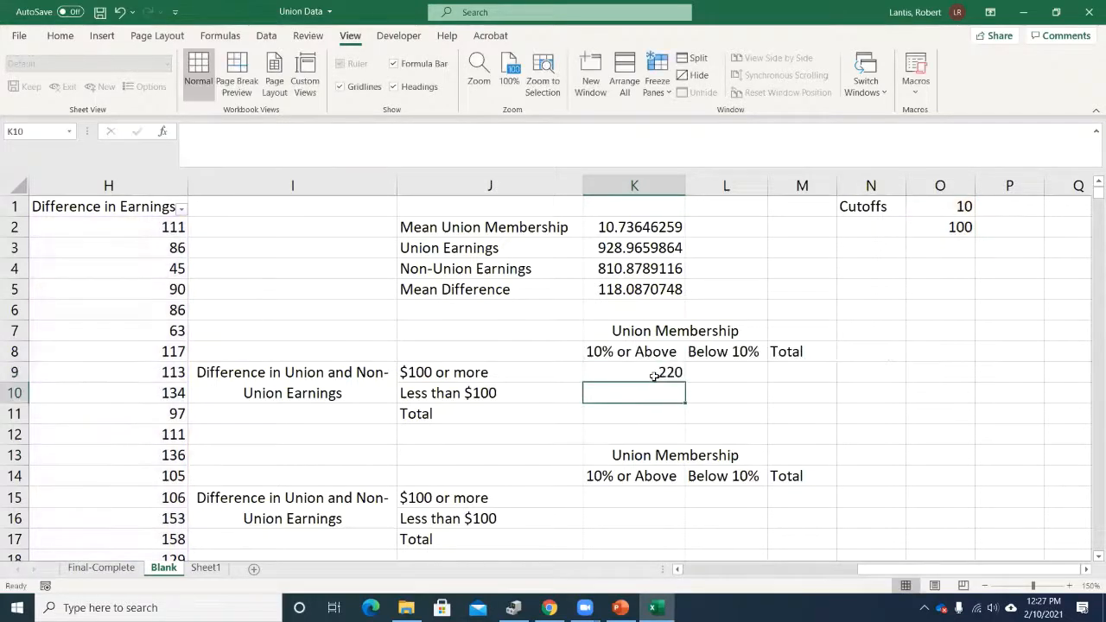
Change the first criterion of the K9 COUNTIFS formula to greater than or equal to the membership cutoff, ">="&O1
{"action": "left_click", "coordinate": [642, 367]}
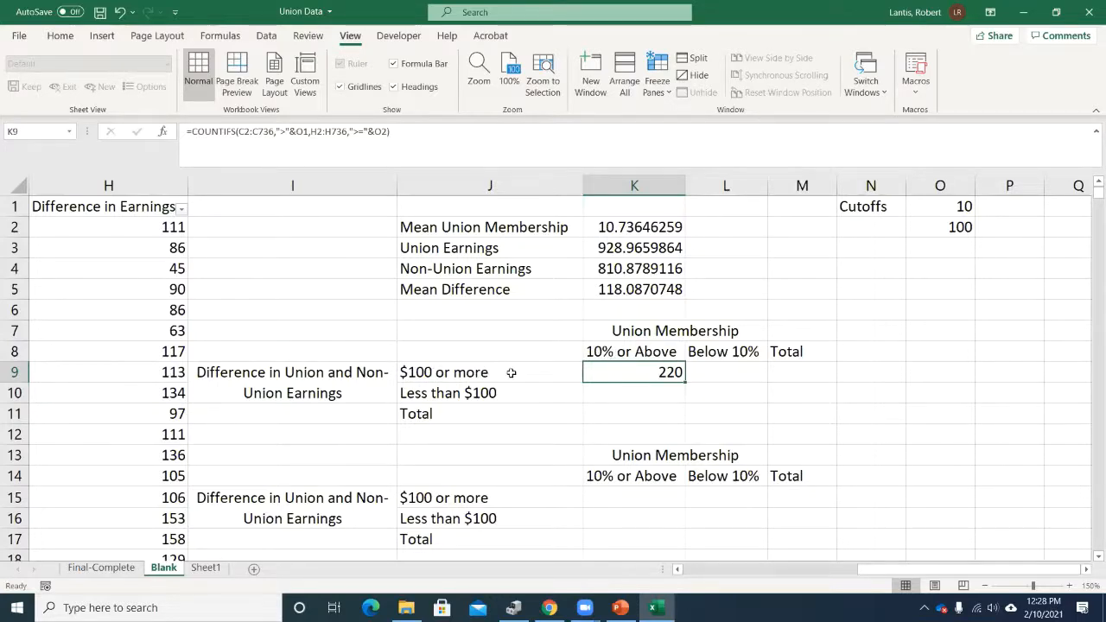
{"action": "double_click", "coordinate": [635, 372]}
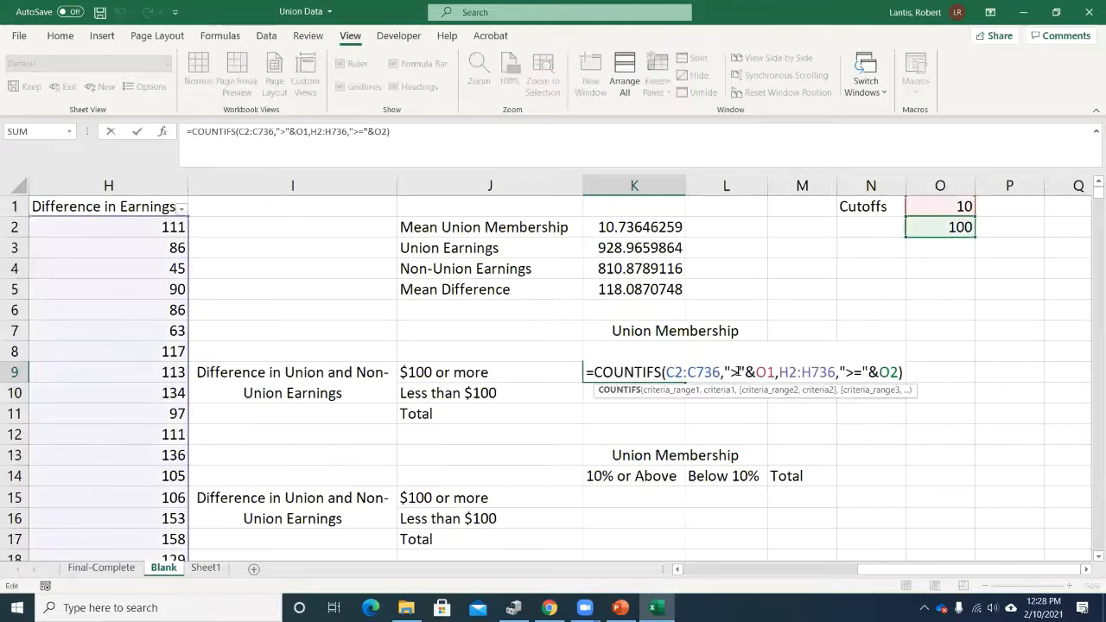
{"action": "key", "text": "Return"}
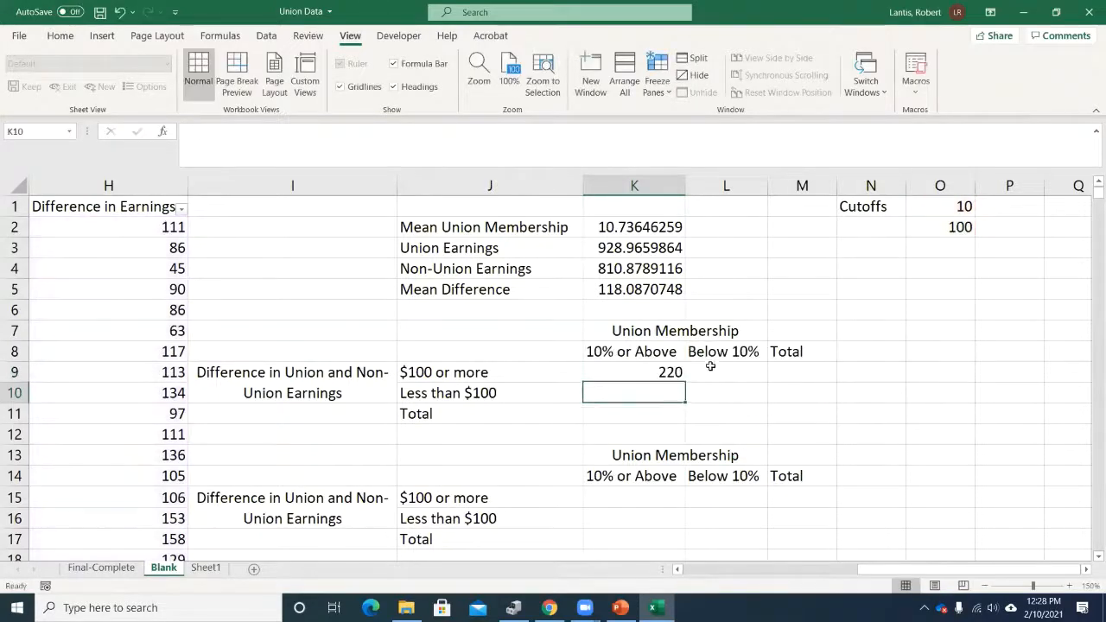
{"action": "double_click", "coordinate": [647, 375]}
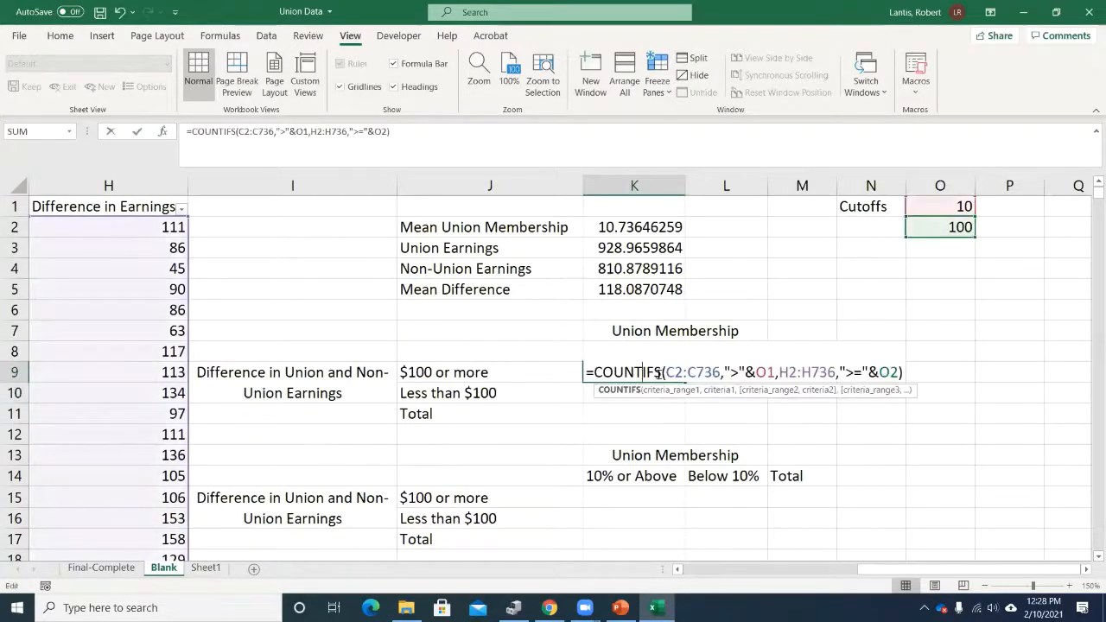
{"action": "left_click", "coordinate": [736, 371]}
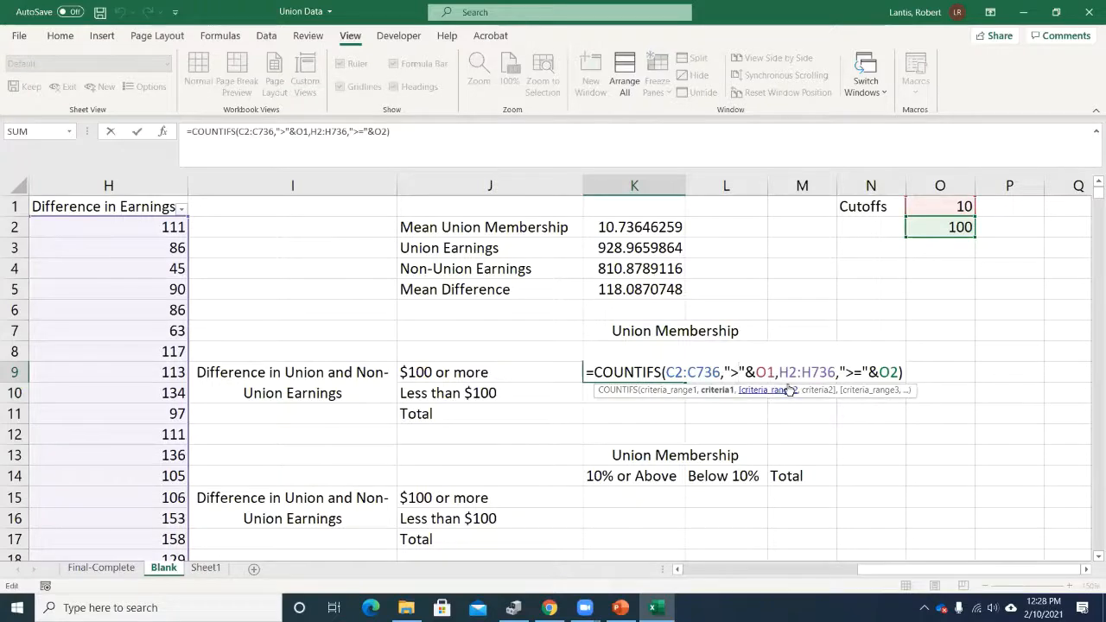
{"action": "type", "text": "="}
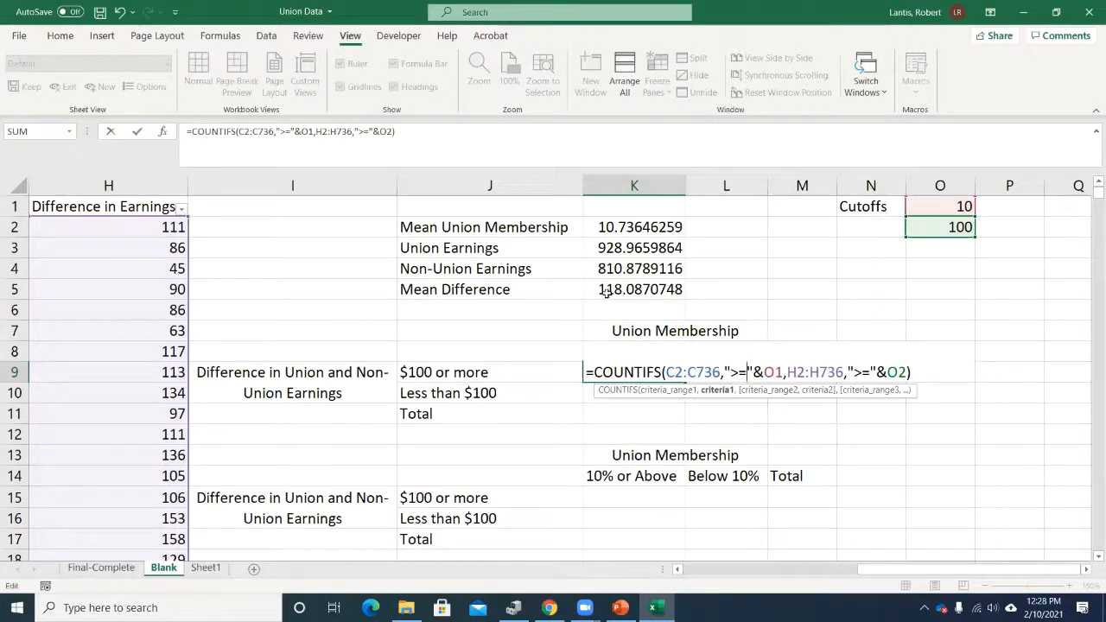
{"action": "key", "text": "Return"}
Make both criteria ranges in the K9 formula absolute, $C$2:$C$736 and $H$2:$H$736
{"action": "double_click", "coordinate": [624, 391]}
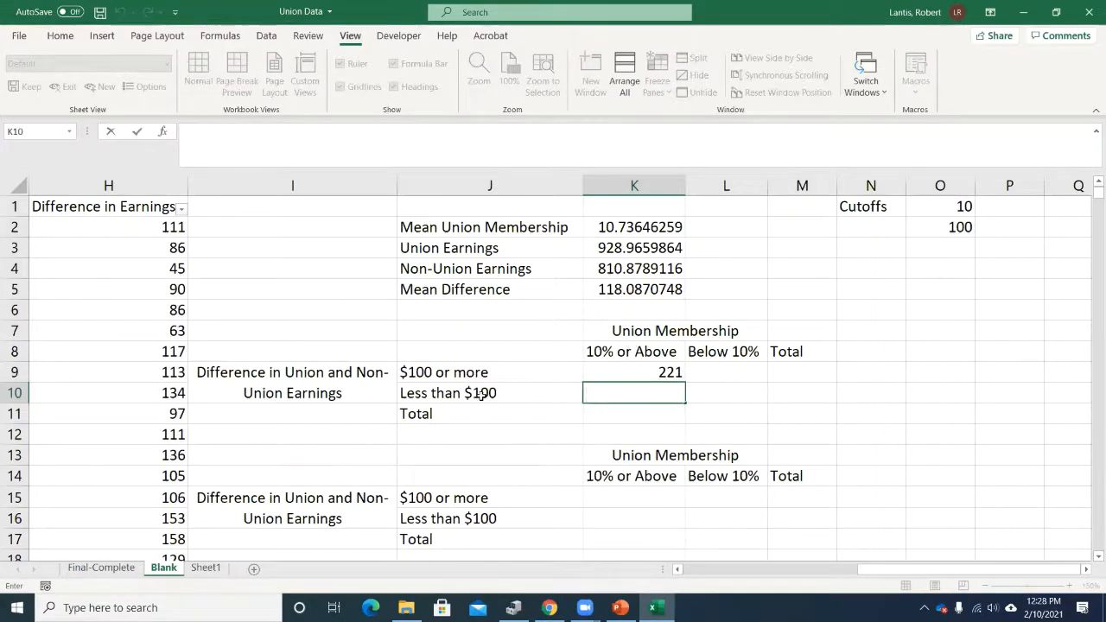
{"action": "left_click", "coordinate": [643, 374]}
{"action": "double_click", "coordinate": [649, 373]}
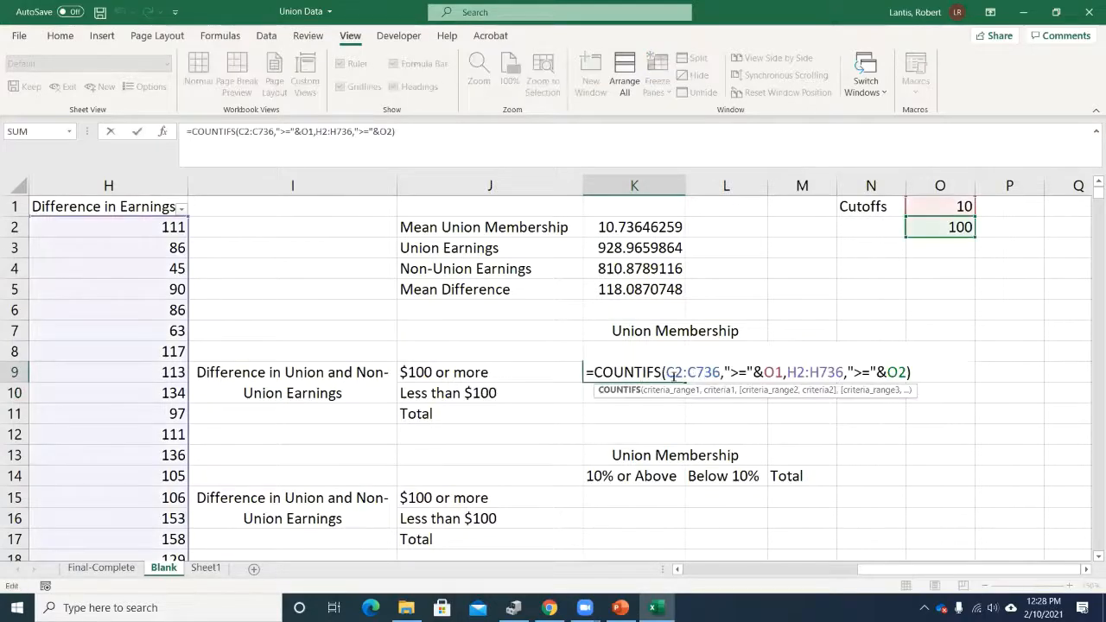
{"action": "left_click_drag", "start_coordinate": [664, 372], "coordinate": [720, 372]}
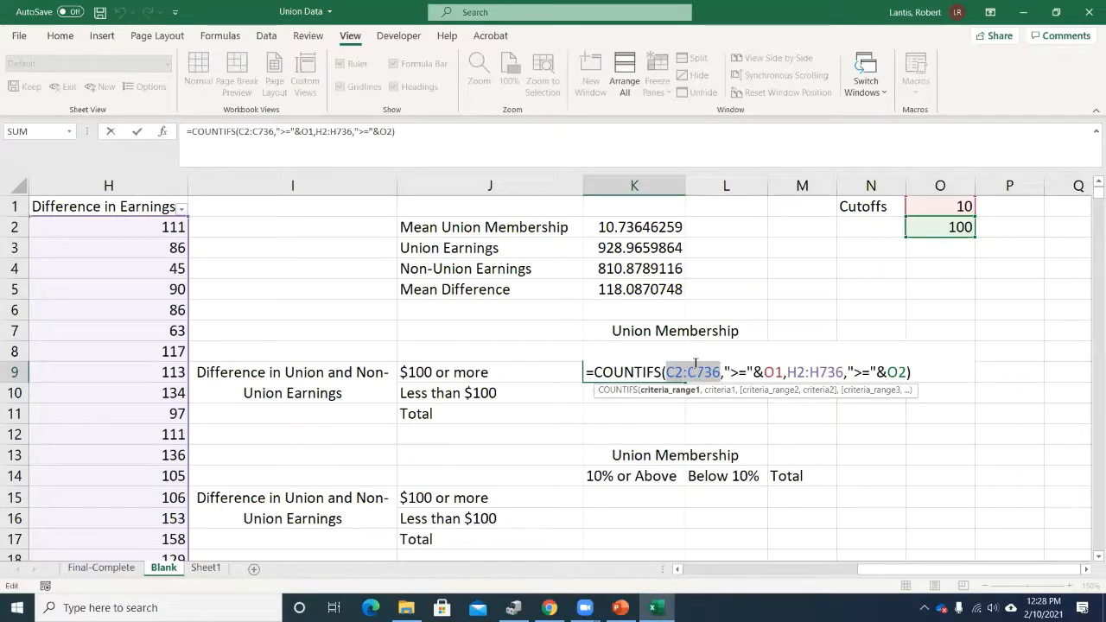
{"action": "key", "text": "F4"}
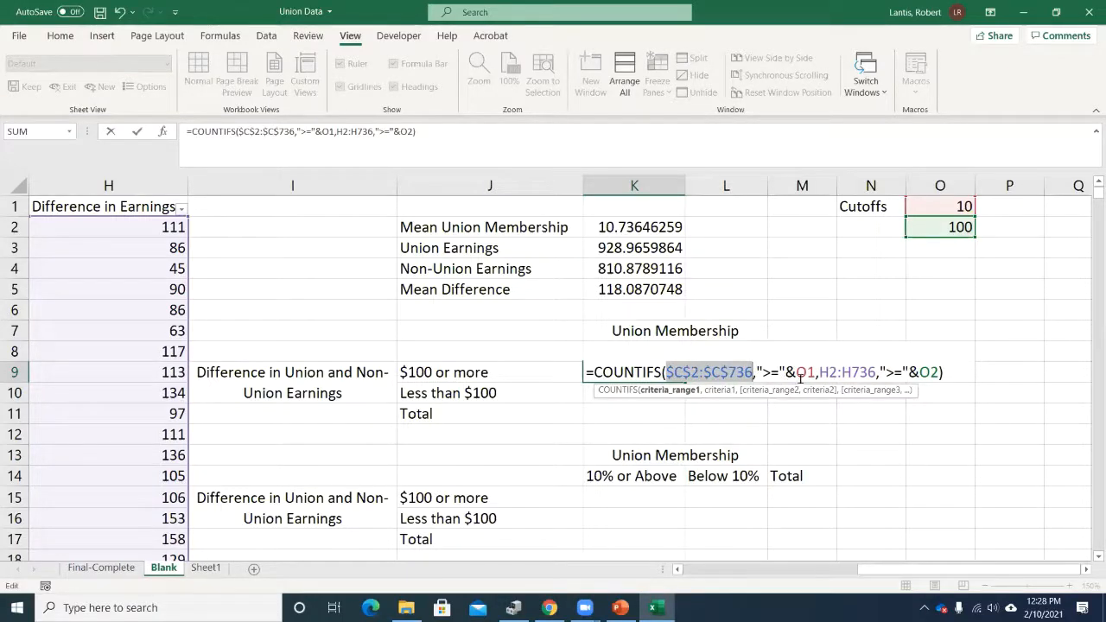
{"action": "left_click_drag", "start_coordinate": [822, 371], "coordinate": [876, 372]}
{"action": "key", "text": "F4"}
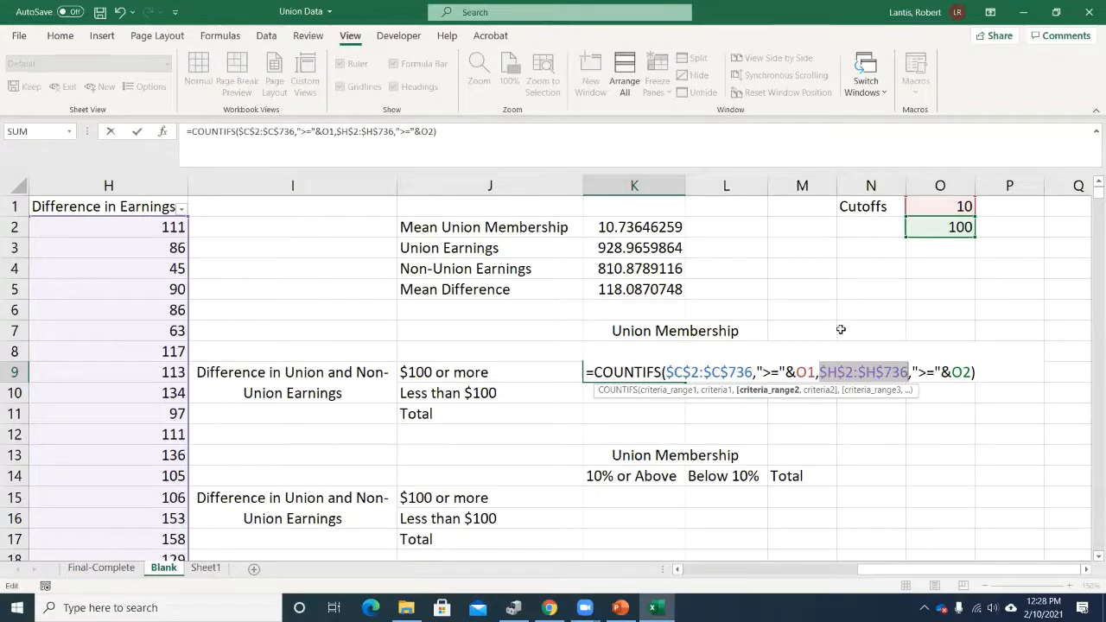
Make both cutoff references in the K9 formula absolute, $O$1 and $O$2
{"action": "left_click_drag", "start_coordinate": [796, 371], "coordinate": [810, 369]}
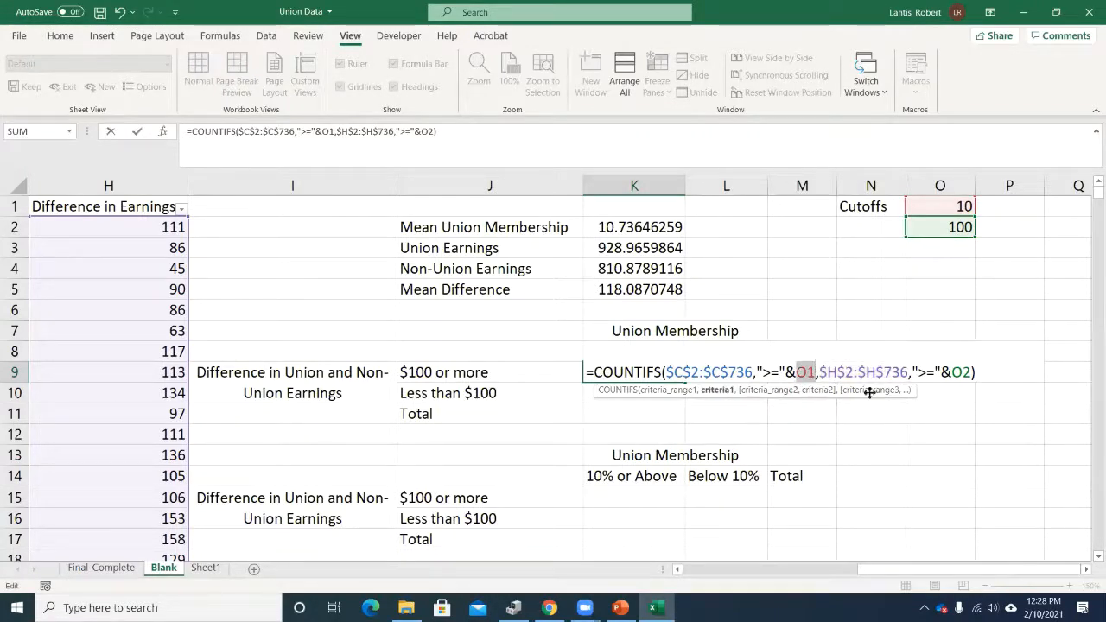
{"action": "key", "text": "F4"}
{"action": "left_click_drag", "start_coordinate": [969, 372], "coordinate": [986, 371]}
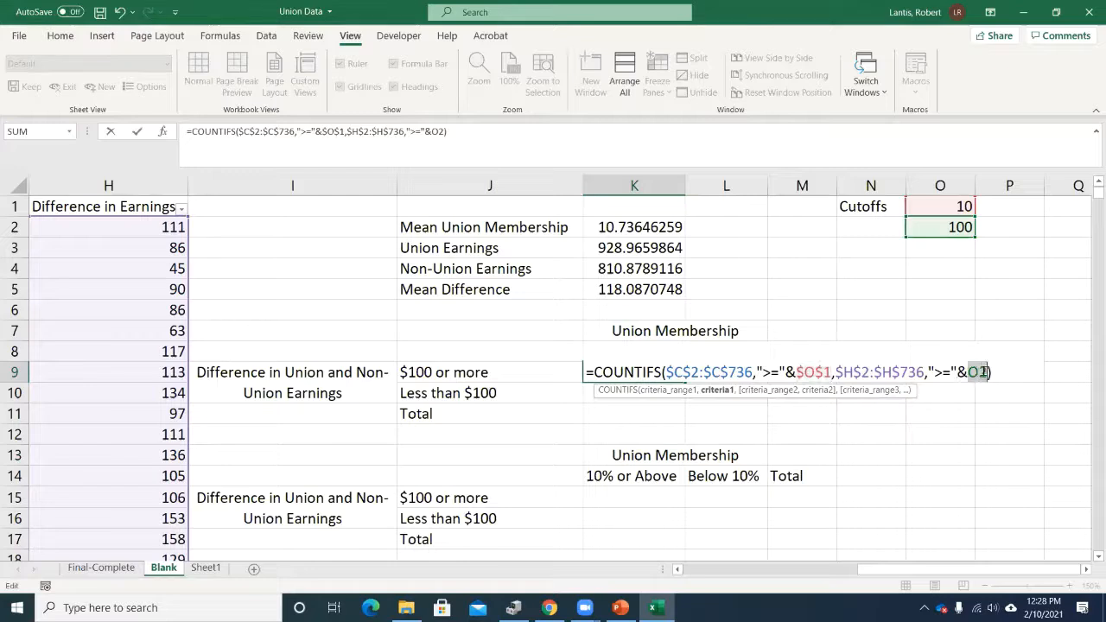
{"action": "key", "text": "F4"}
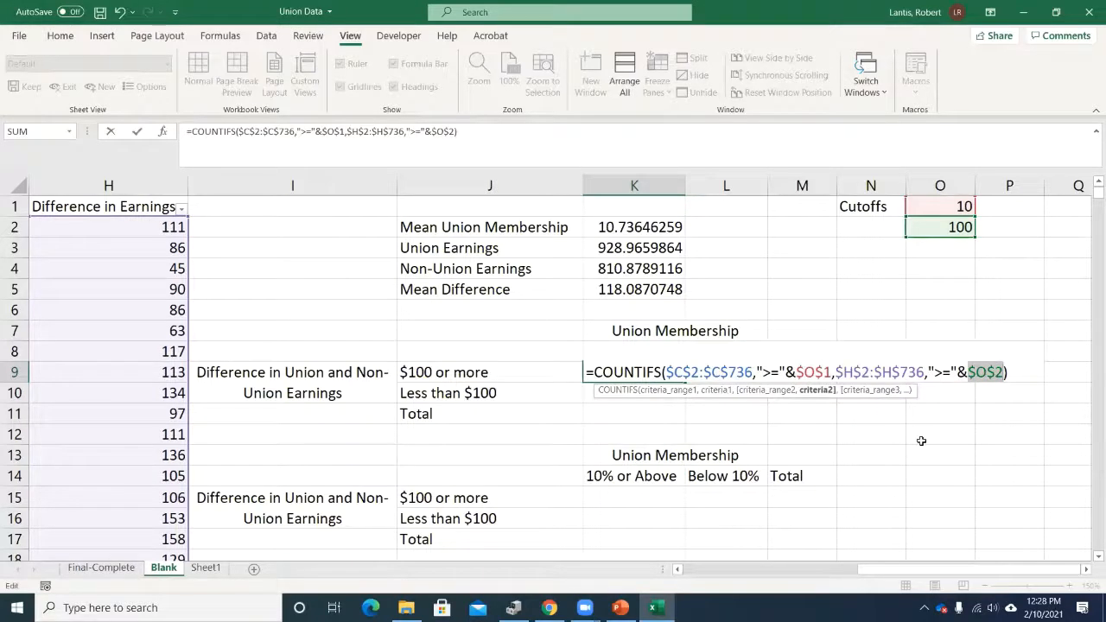
{"action": "key", "text": "Return"}
Fill the K9 formula across K9:L10 and check the references in the L10 copy
{"action": "left_click", "coordinate": [672, 374]}
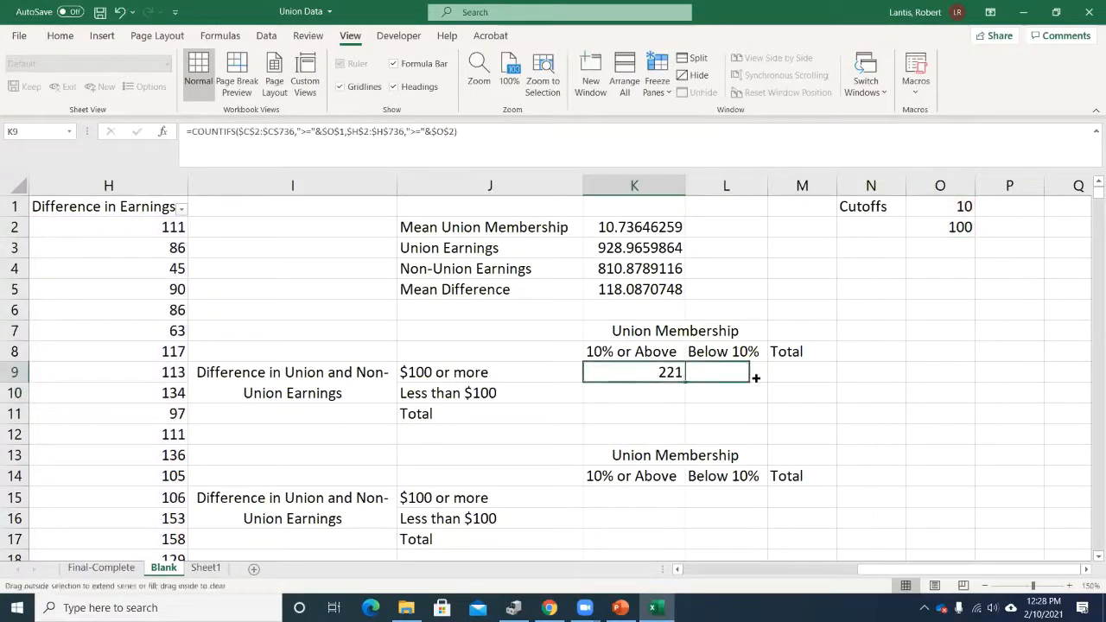
{"action": "left_click_drag", "start_coordinate": [683, 378], "coordinate": [765, 403]}
{"action": "double_click", "coordinate": [725, 394]}
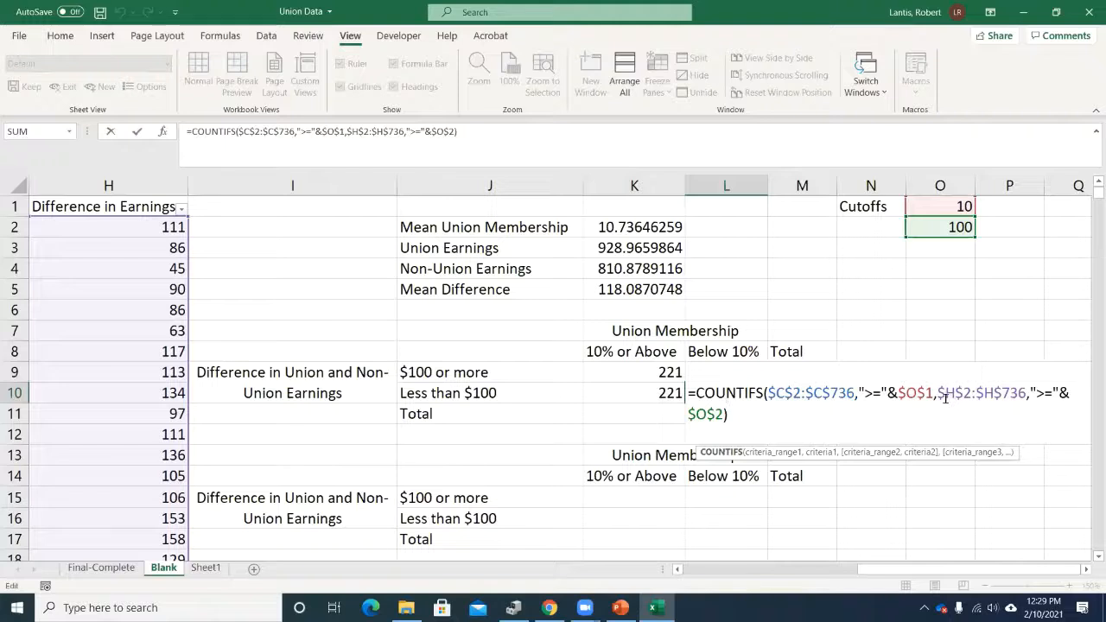
{"action": "key", "text": "Return"}
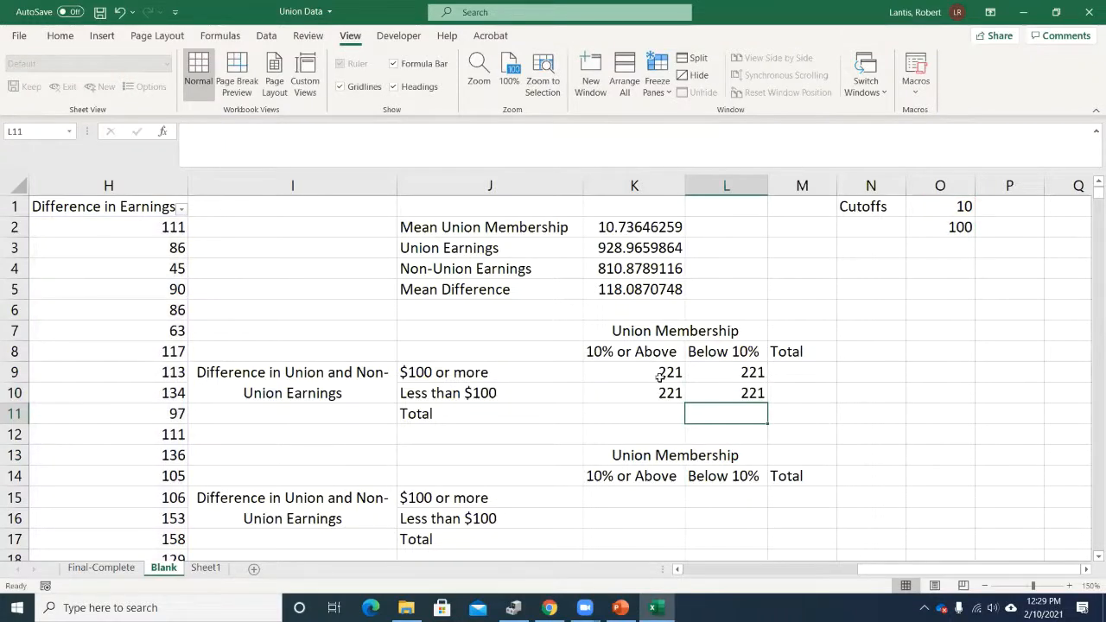
Turn the first criteria range of the L10 formula back into the relative reference C2:C736
{"action": "double_click", "coordinate": [726, 394]}
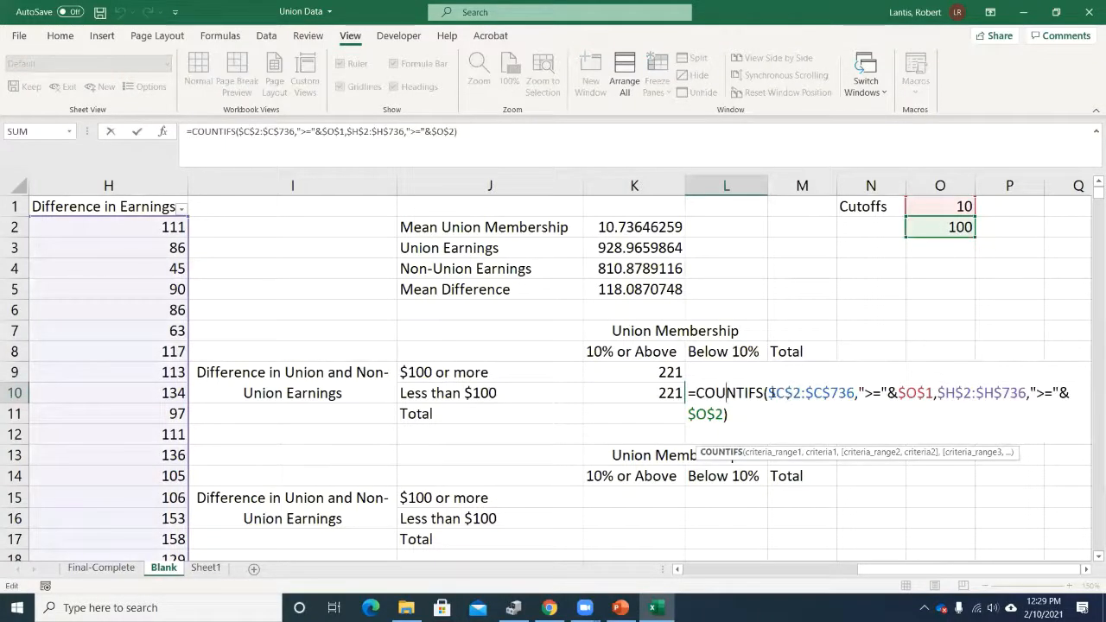
{"action": "left_click_drag", "start_coordinate": [768, 393], "coordinate": [853, 394]}
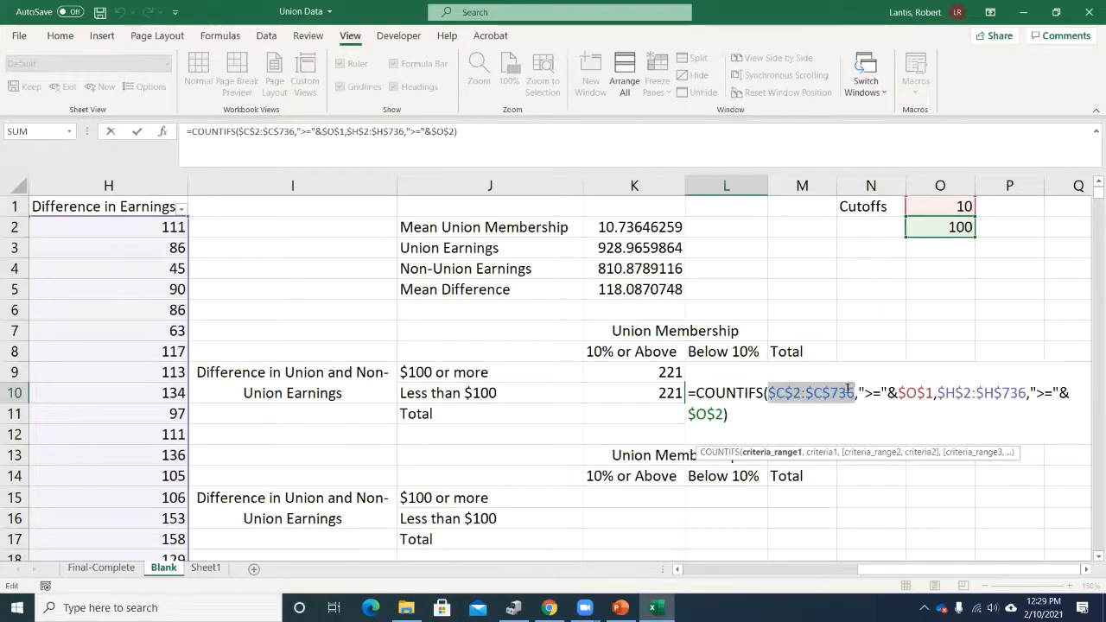
{"action": "key", "text": "F4"}
{"action": "key", "text": "F4"}
{"action": "key", "text": "F4"}
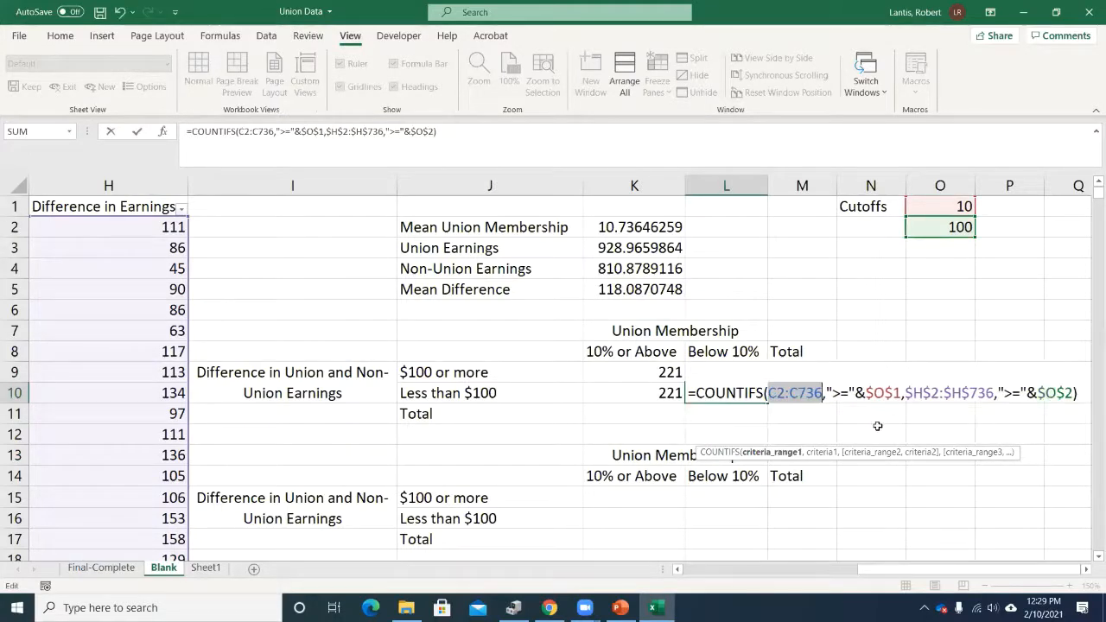
Make the remaining references in the L10 formula relative: O1, H2:H736 and O2
{"action": "left_click_drag", "start_coordinate": [868, 393], "coordinate": [1071, 393]}
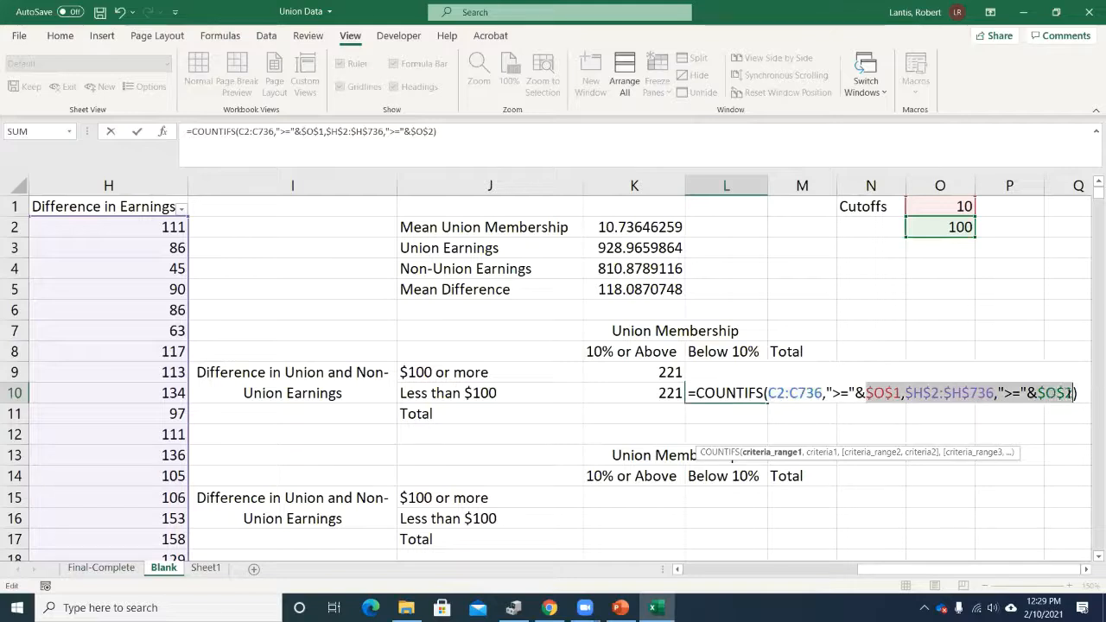
{"action": "left_click", "coordinate": [922, 393]}
{"action": "left_click_drag", "start_coordinate": [867, 393], "coordinate": [1020, 394]}
{"action": "key", "text": "F4"}
{"action": "key", "text": "F4"}
{"action": "key", "text": "F4"}
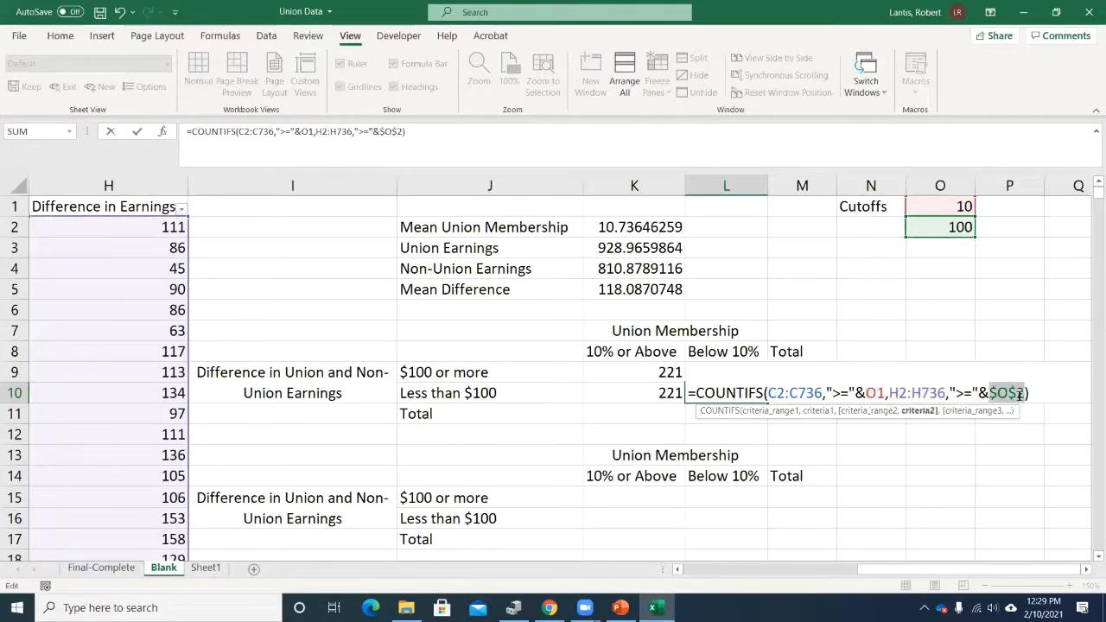
{"action": "key", "text": "F4"}
{"action": "key", "text": "F4"}
{"action": "key", "text": "F4"}
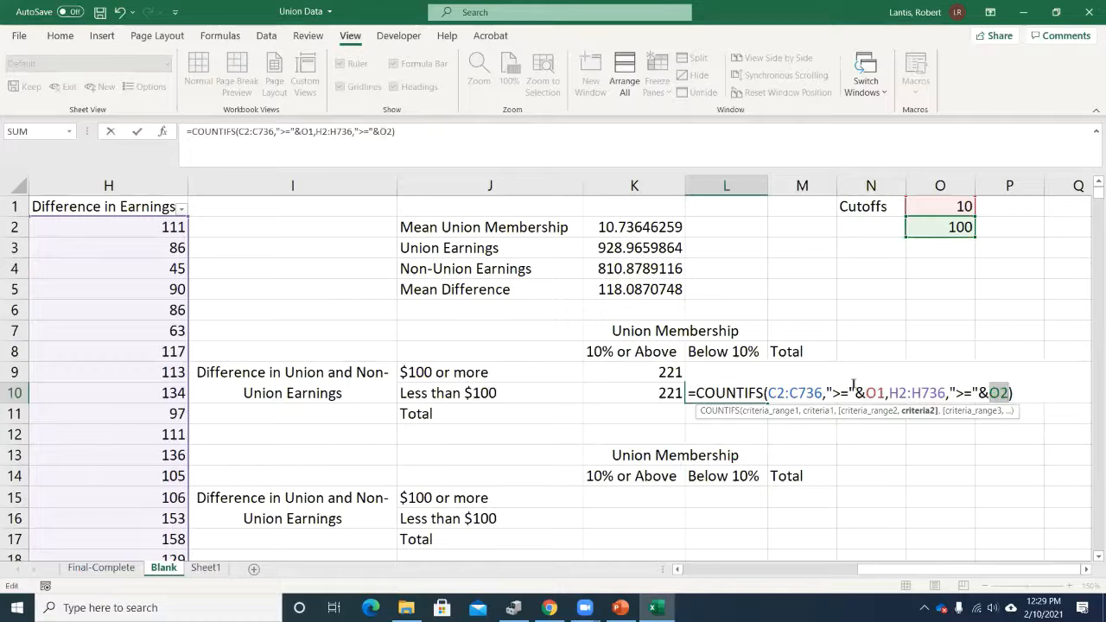
{"action": "key", "text": "Return"}
Clear the filled formulas from cells K10 and L9
{"action": "left_click", "coordinate": [669, 394]}
{"action": "key", "text": "Delete"}
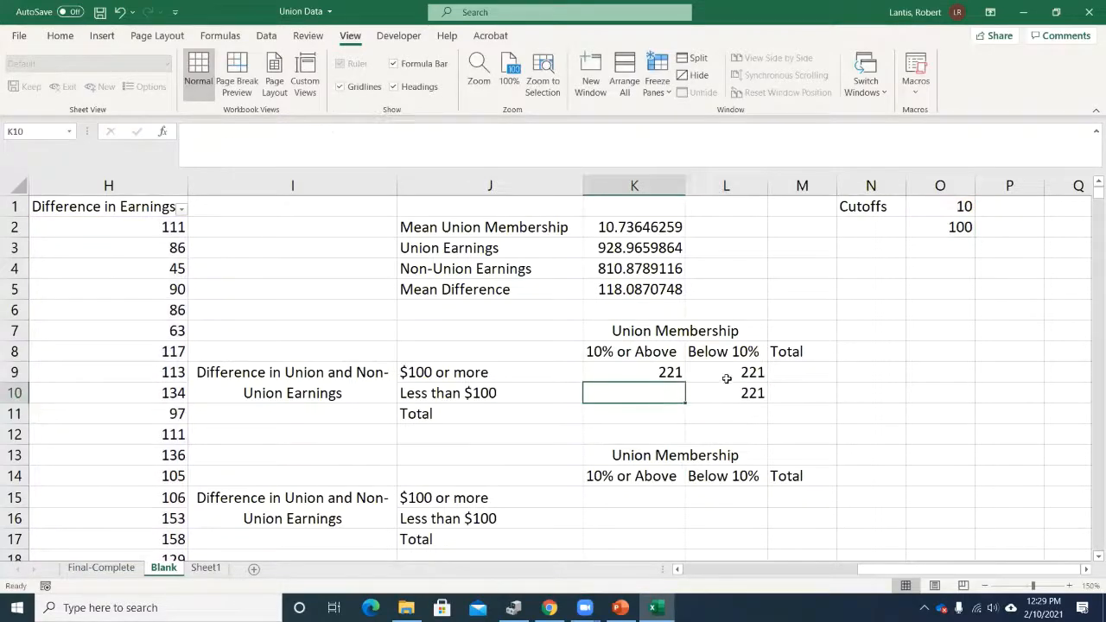
{"action": "left_click", "coordinate": [726, 373]}
{"action": "key", "text": "Delete"}
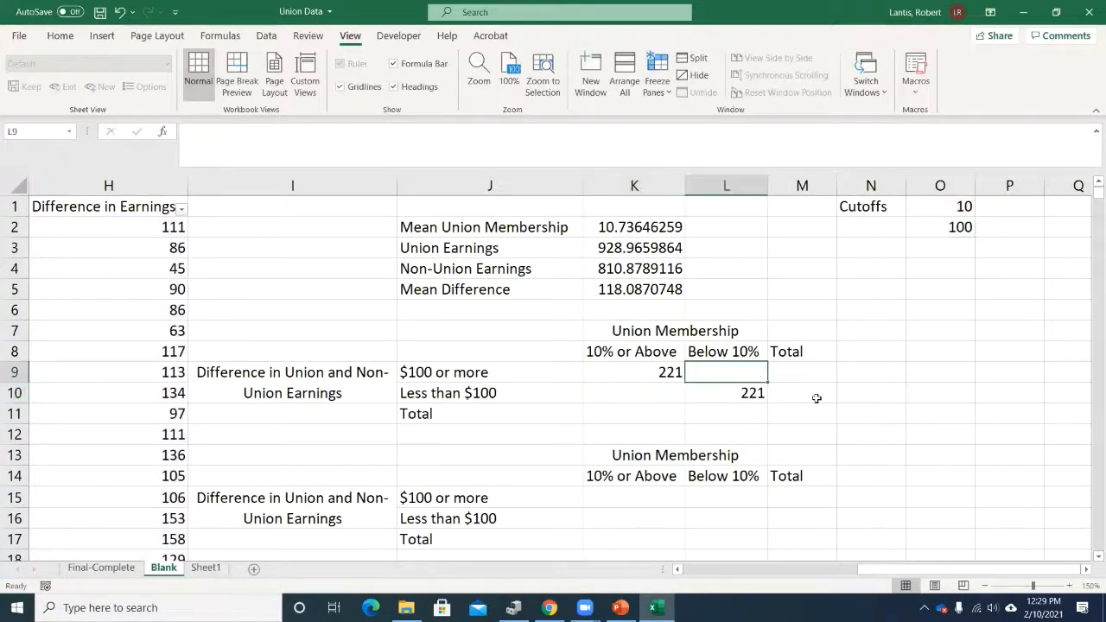
Copy the text of the relative COUNTIFS formula in L10 and paste it into K10
{"action": "double_click", "coordinate": [750, 393]}
{"action": "left_click_drag", "start_coordinate": [689, 394], "coordinate": [1014, 396]}
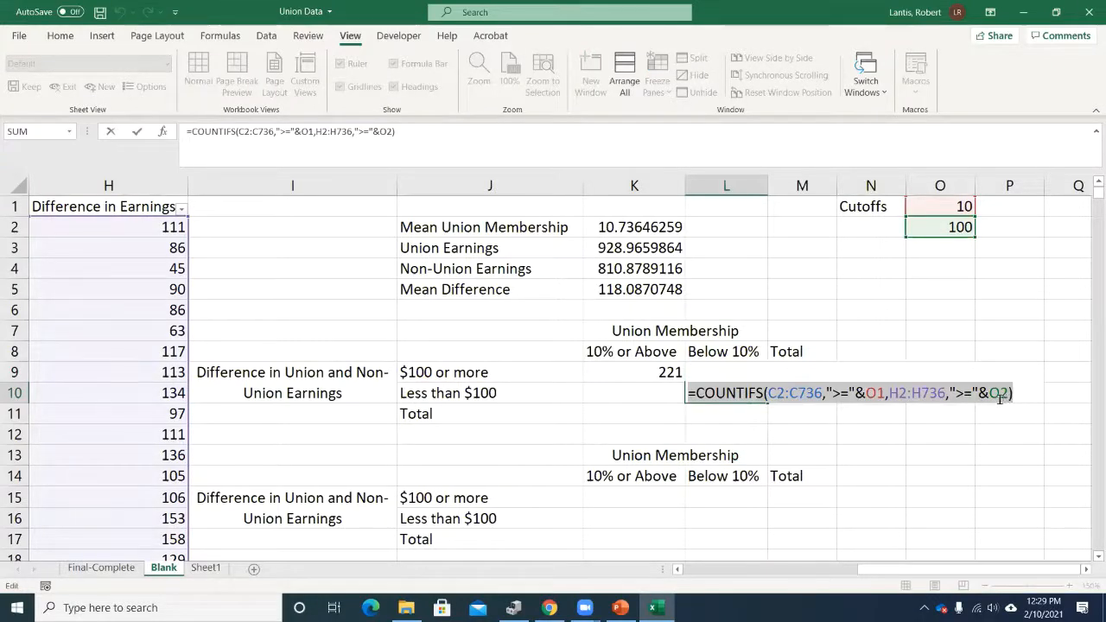
{"action": "right_click", "coordinate": [885, 393]}
{"action": "left_click", "coordinate": [919, 423]}
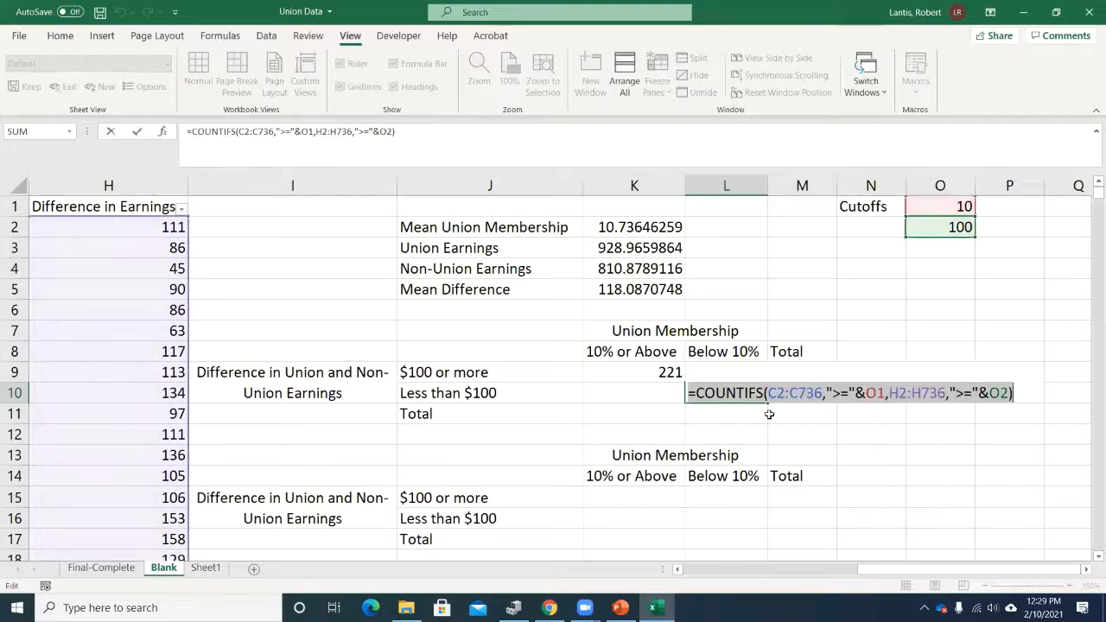
{"action": "key", "text": "Return"}
{"action": "left_click", "coordinate": [654, 393]}
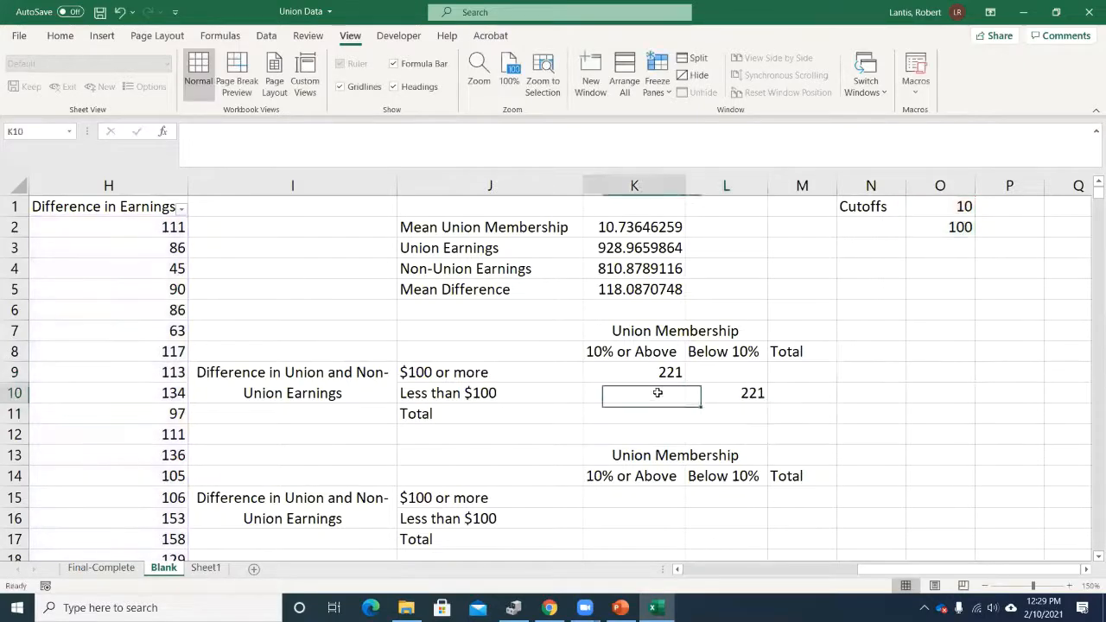
{"action": "double_click", "coordinate": [637, 391]}
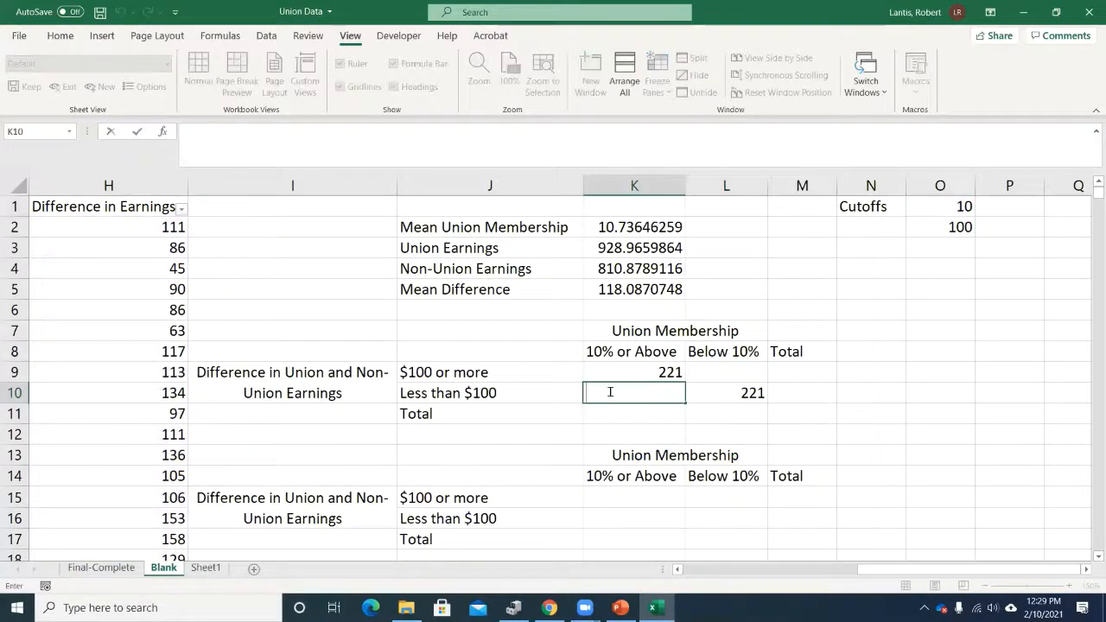
{"action": "right_click", "coordinate": [610, 391]}
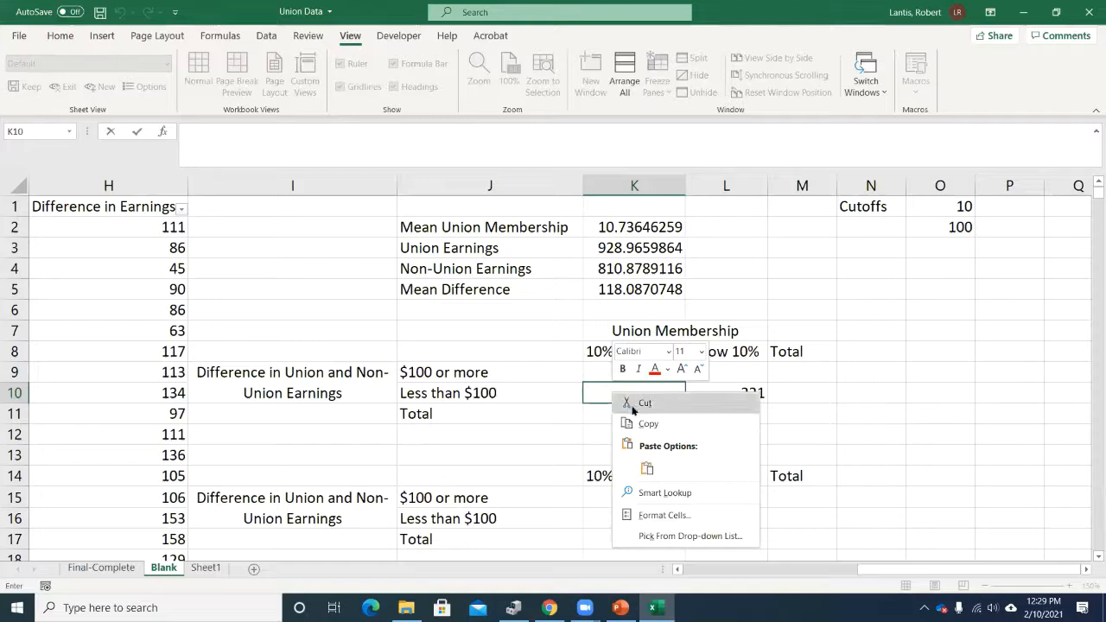
{"action": "left_click", "coordinate": [646, 466]}
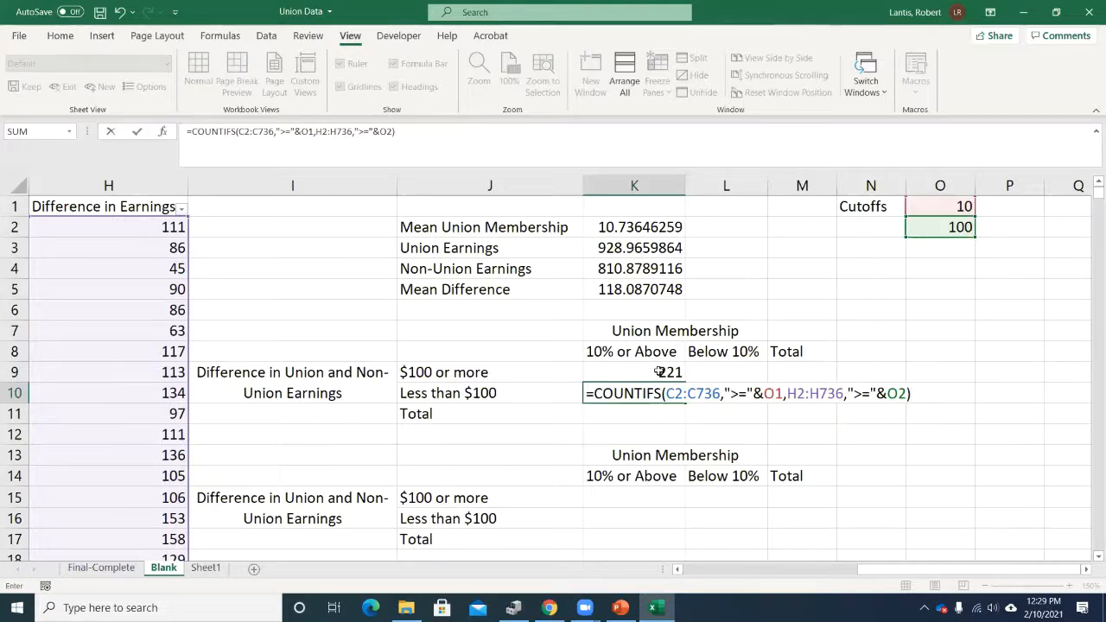
{"action": "key", "text": "Return"}
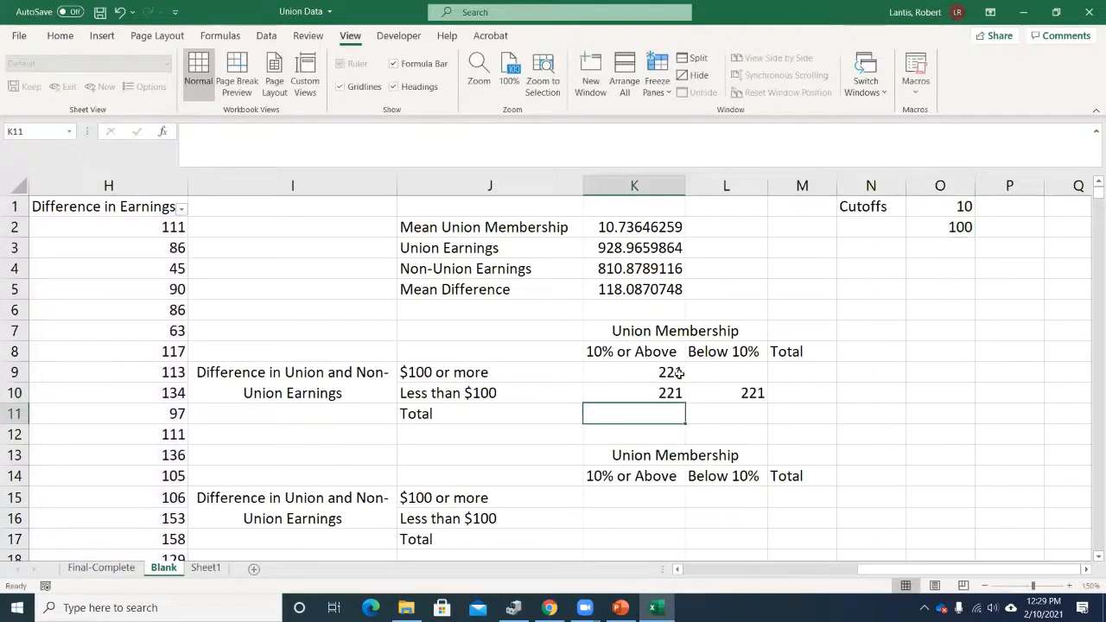
Fill the K9 formula with absolute references over the whole block K9:L10
{"action": "left_click", "coordinate": [678, 377]}
{"action": "left_click_drag", "start_coordinate": [691, 381], "coordinate": [765, 399]}
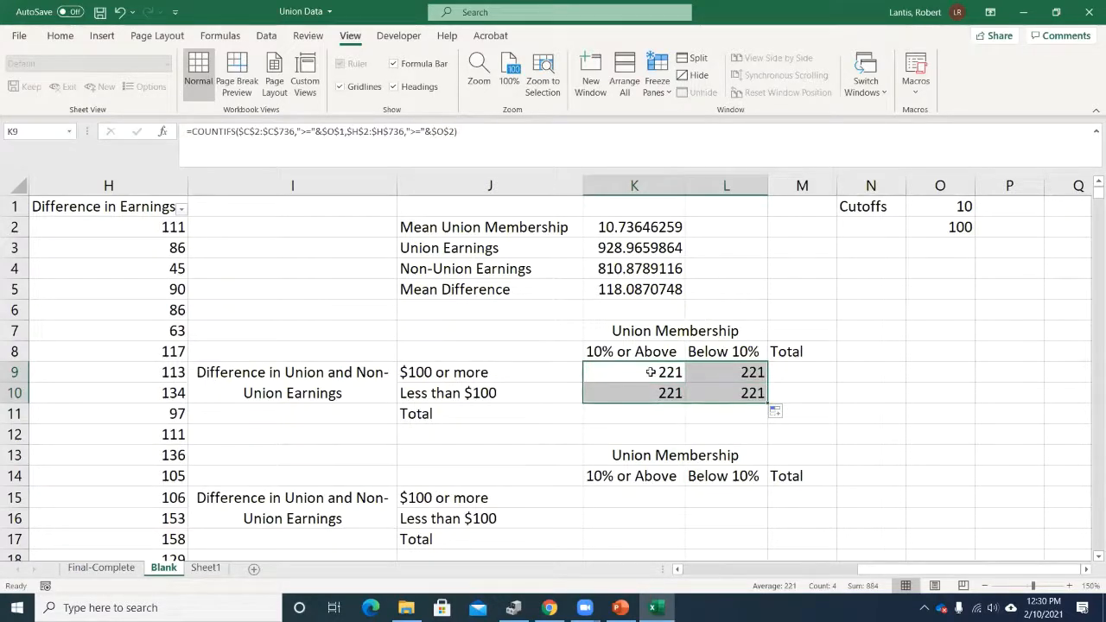
Change the union membership criterion in the L9 COUNTIFS formula to "<"&$O$1, keeping the earnings criterion as it is
{"action": "left_click", "coordinate": [730, 380]}
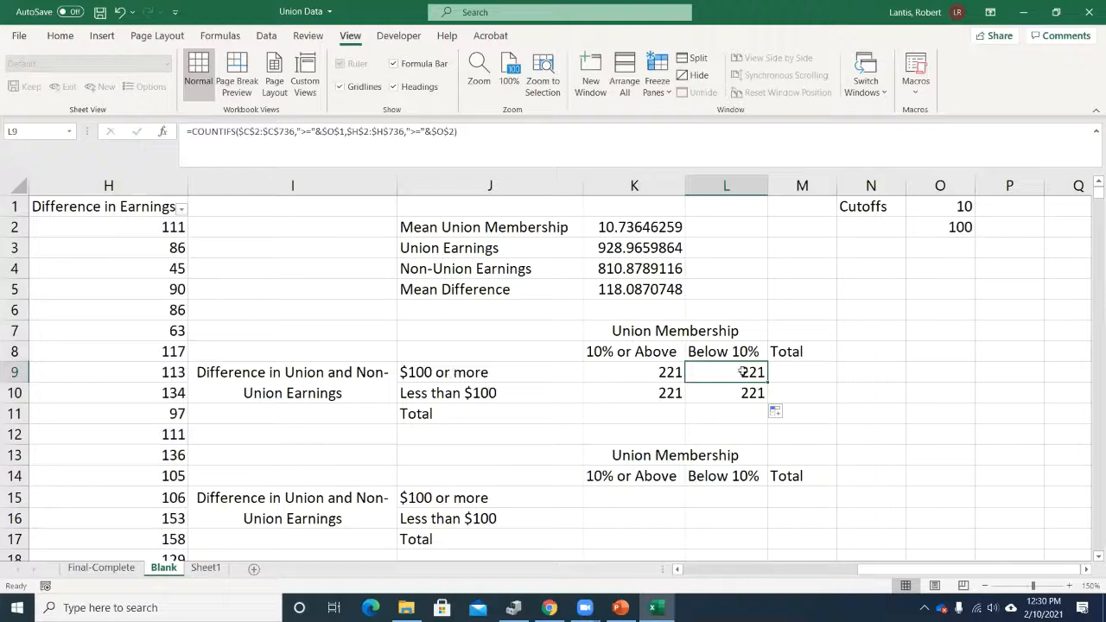
{"action": "double_click", "coordinate": [734, 370]}
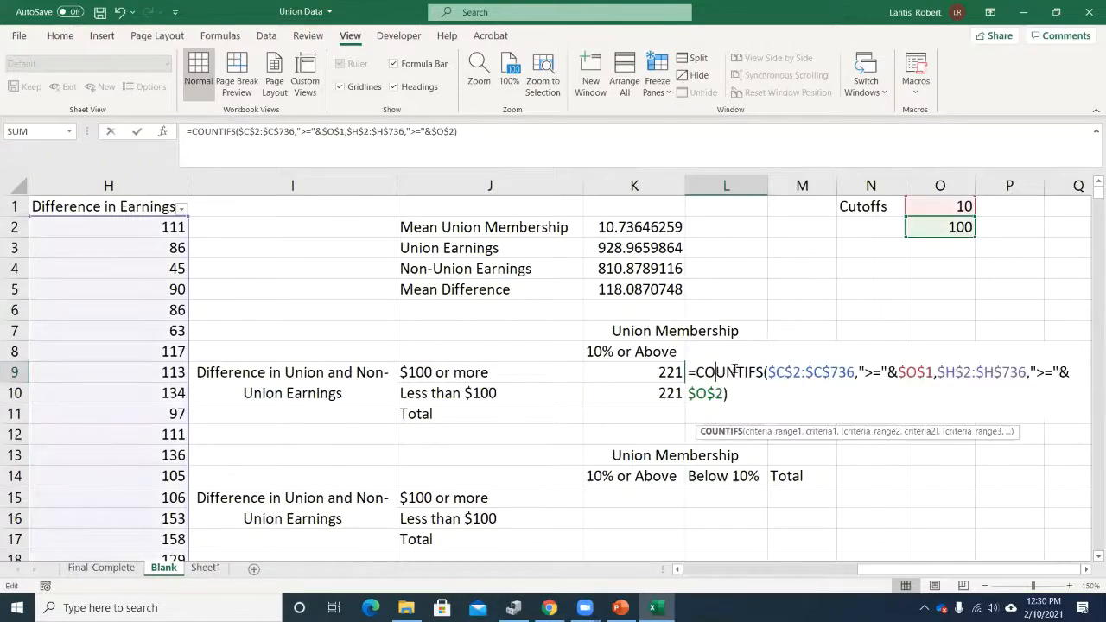
{"action": "key", "text": "Return"}
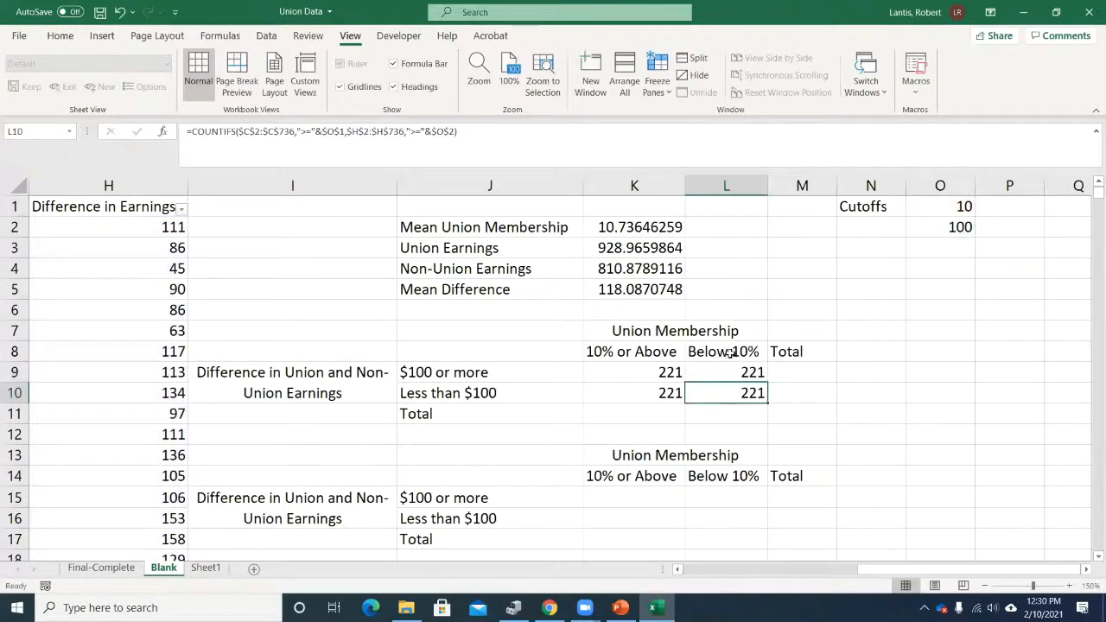
{"action": "left_click", "coordinate": [1083, 570]}
{"action": "left_click", "coordinate": [1083, 569]}
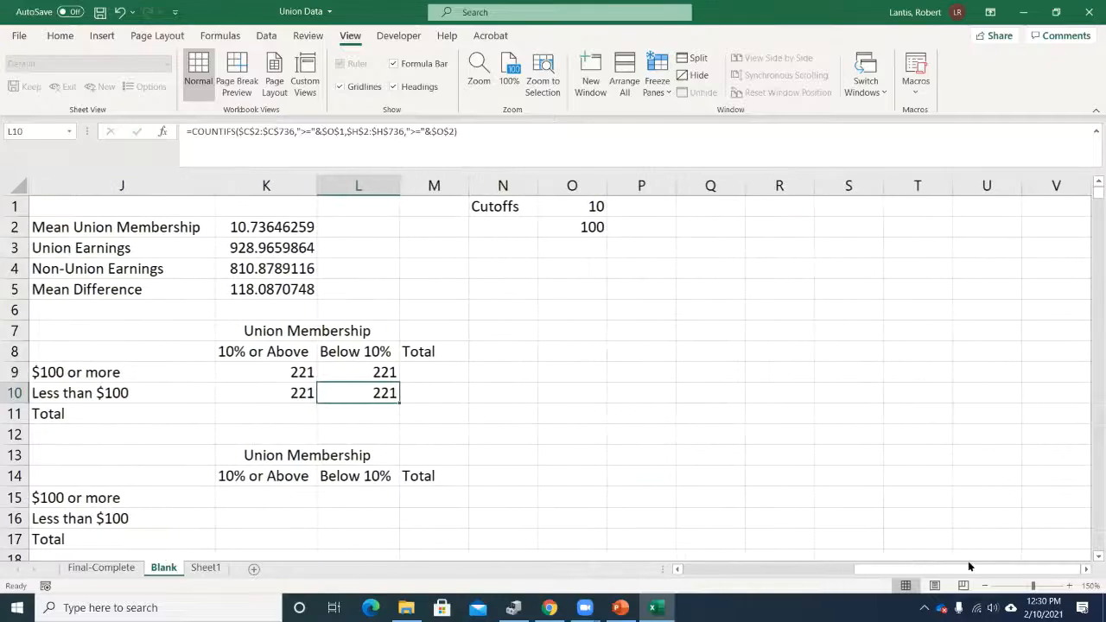
{"action": "left_click", "coordinate": [679, 569]}
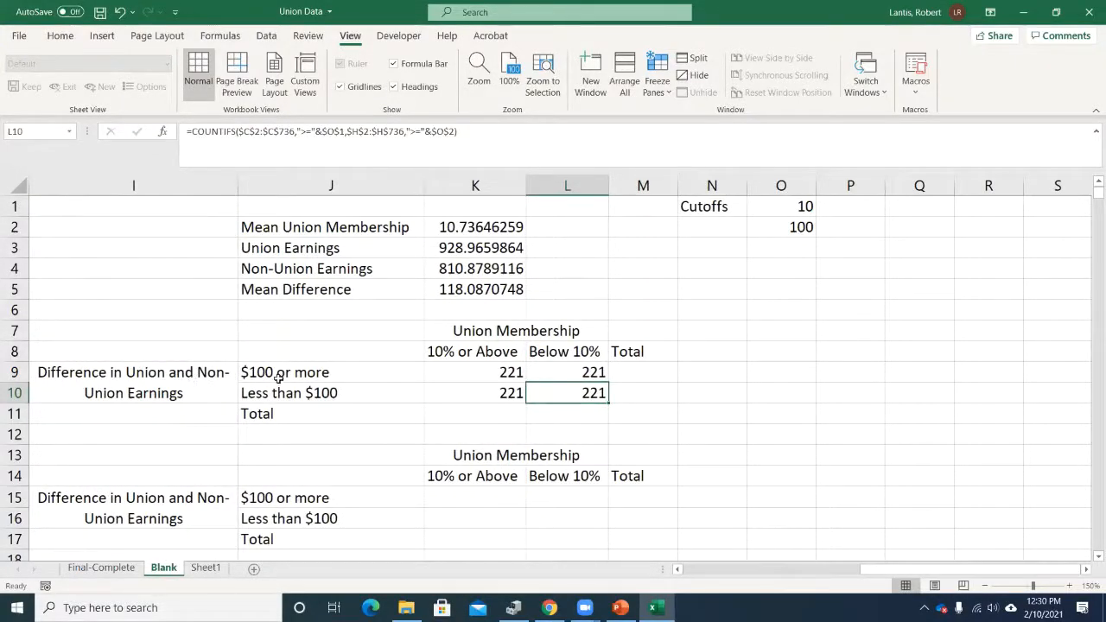
{"action": "double_click", "coordinate": [591, 374]}
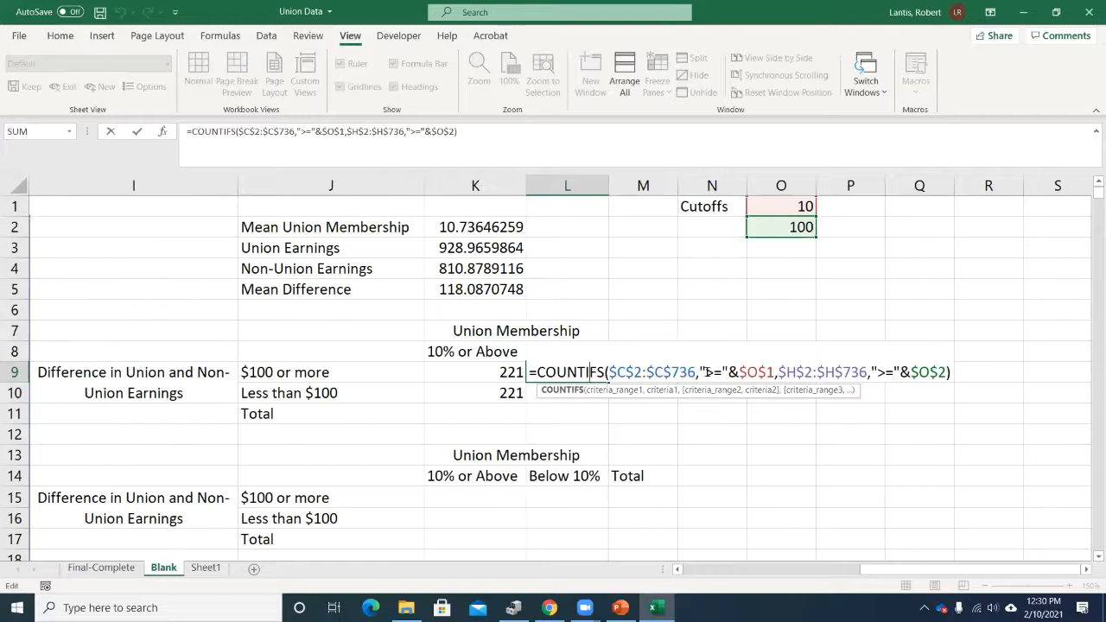
{"action": "left_click_drag", "start_coordinate": [707, 372], "coordinate": [717, 372]}
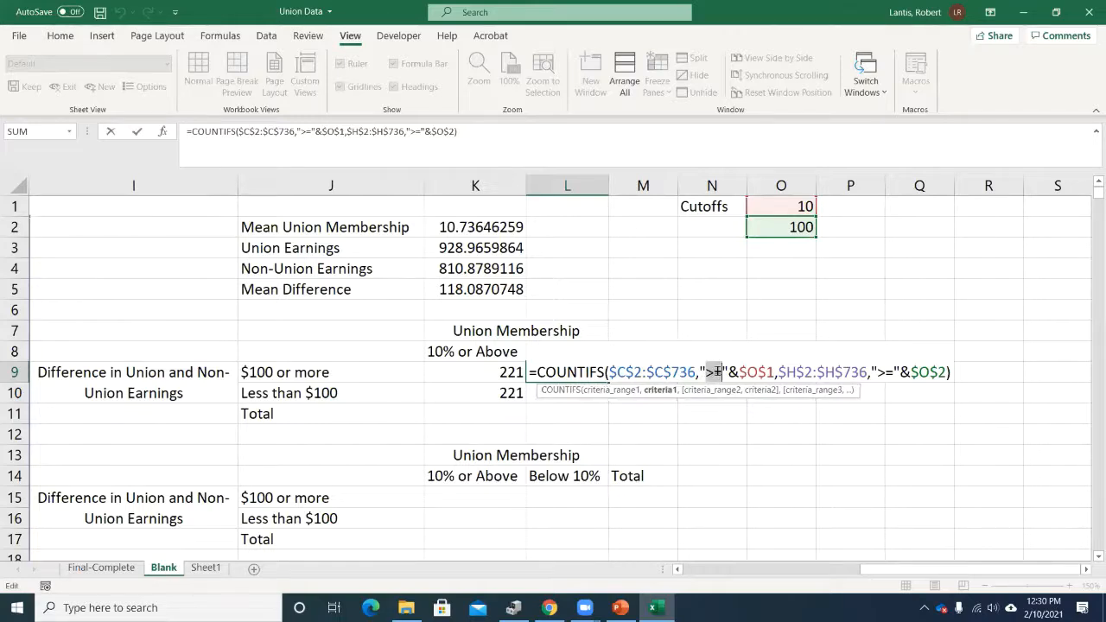
{"action": "type", "text": "<"}
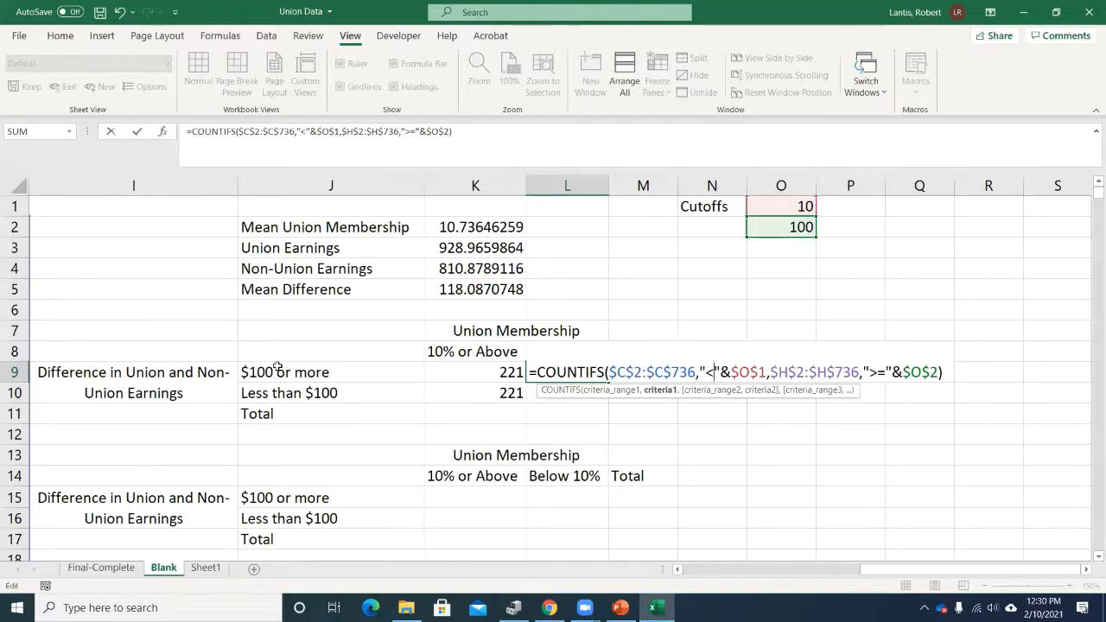
{"action": "key", "text": "Return"}
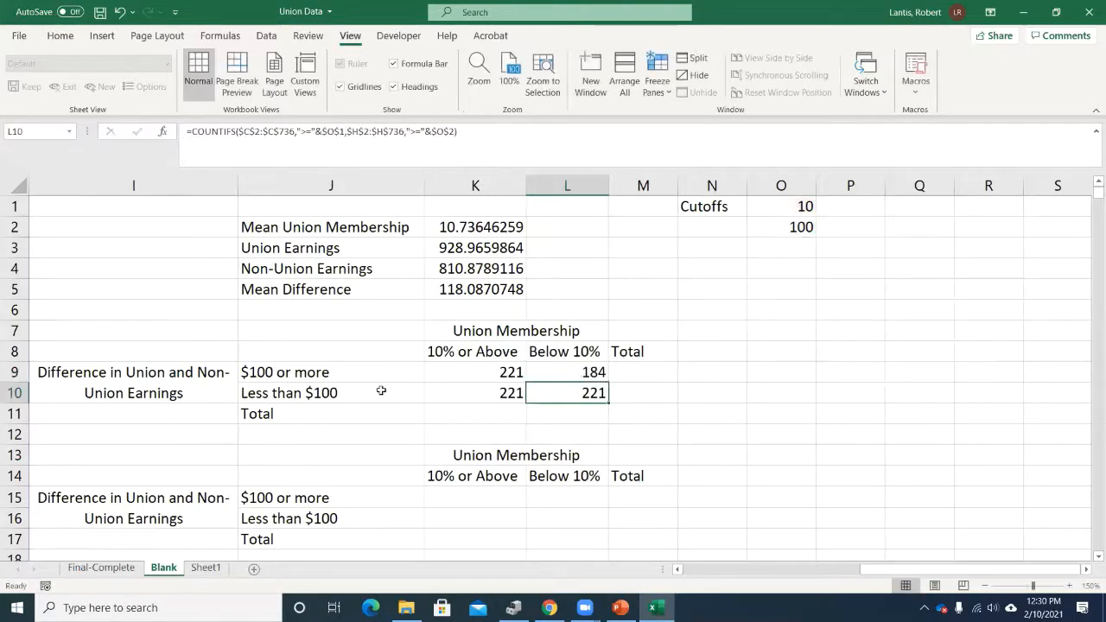
Change the earnings difference criterion in the K10 COUNTIFS formula to "<"&$O$2
{"action": "double_click", "coordinate": [503, 393]}
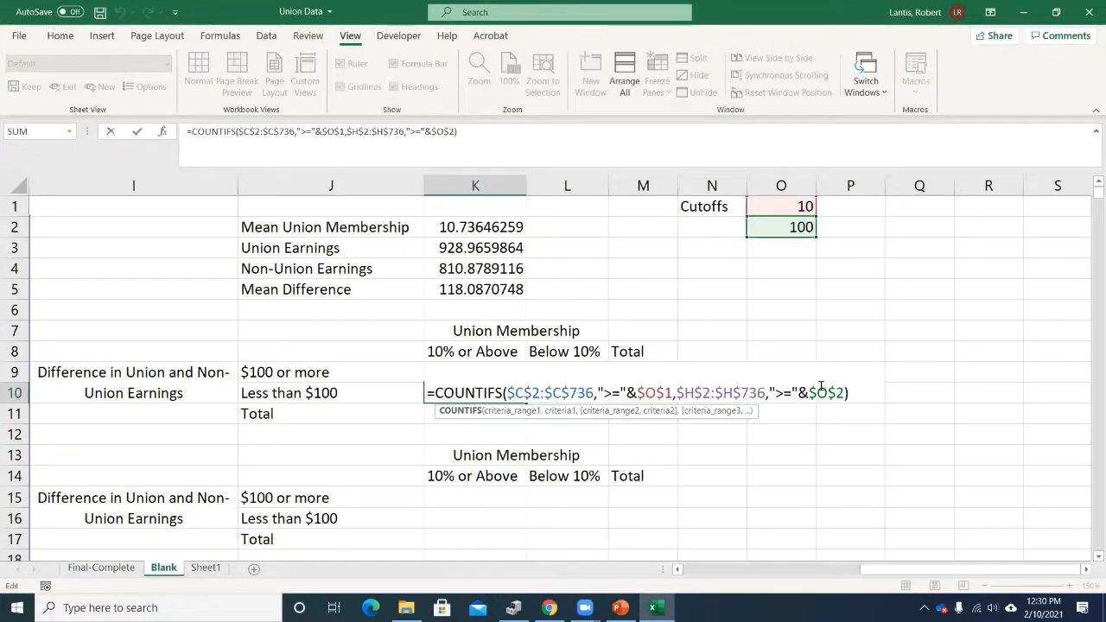
{"action": "left_click", "coordinate": [785, 392]}
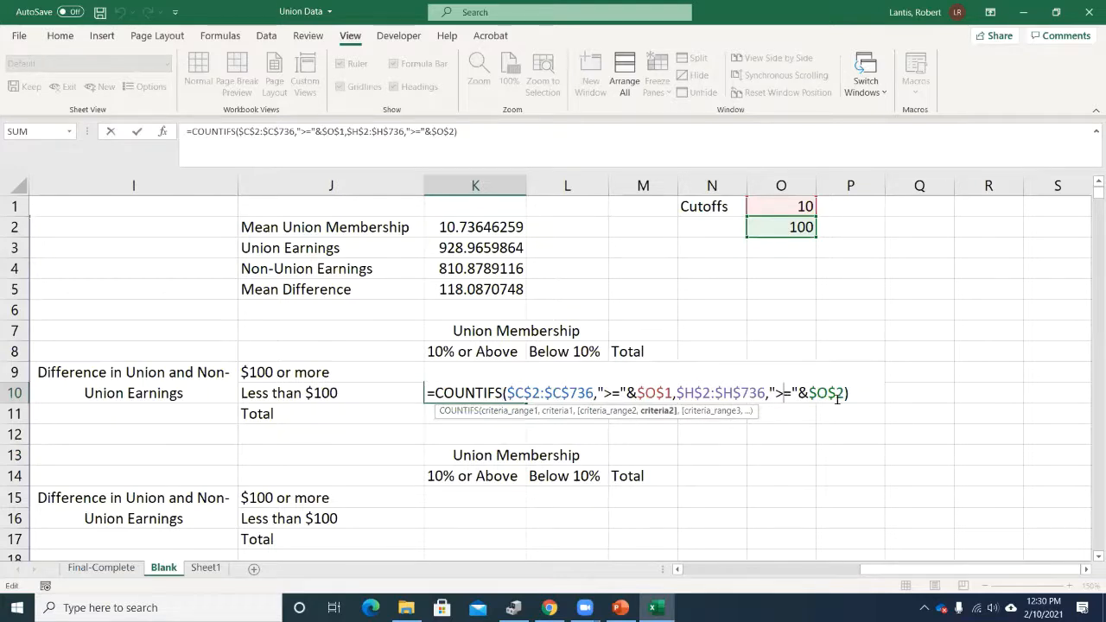
{"action": "key", "text": "BackSpace"}
{"action": "key", "text": "BackSpace"}
{"action": "type", "text": "<"}
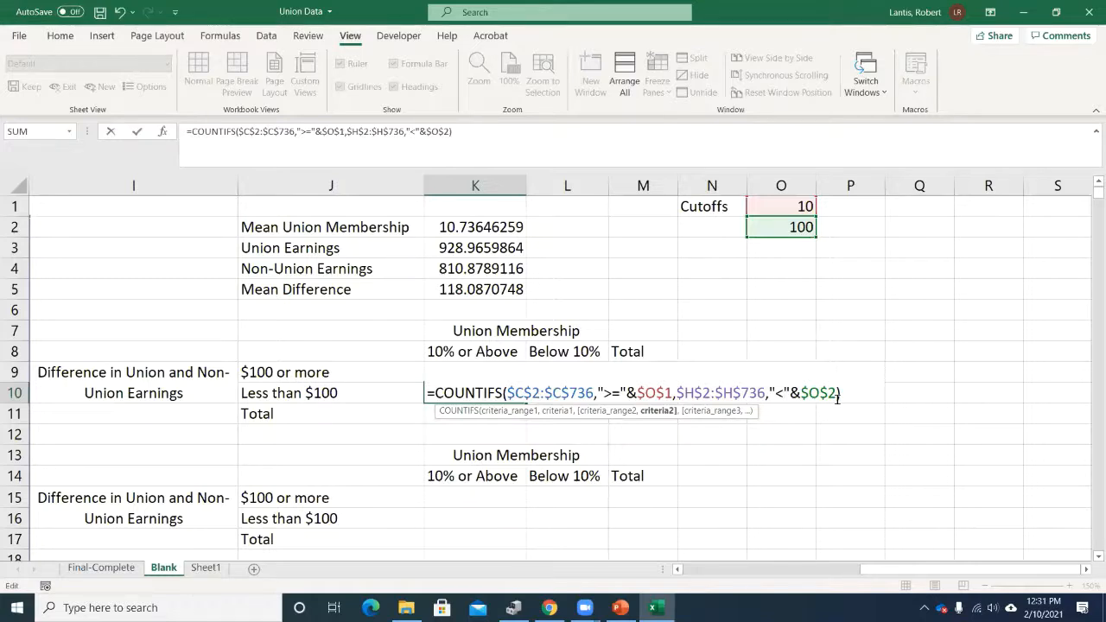
{"action": "key", "text": "Return"}
Change both criteria in the L10 COUNTIFS formula to less than: "<"&$O$1 and "<"&$O$2
{"action": "double_click", "coordinate": [582, 390]}
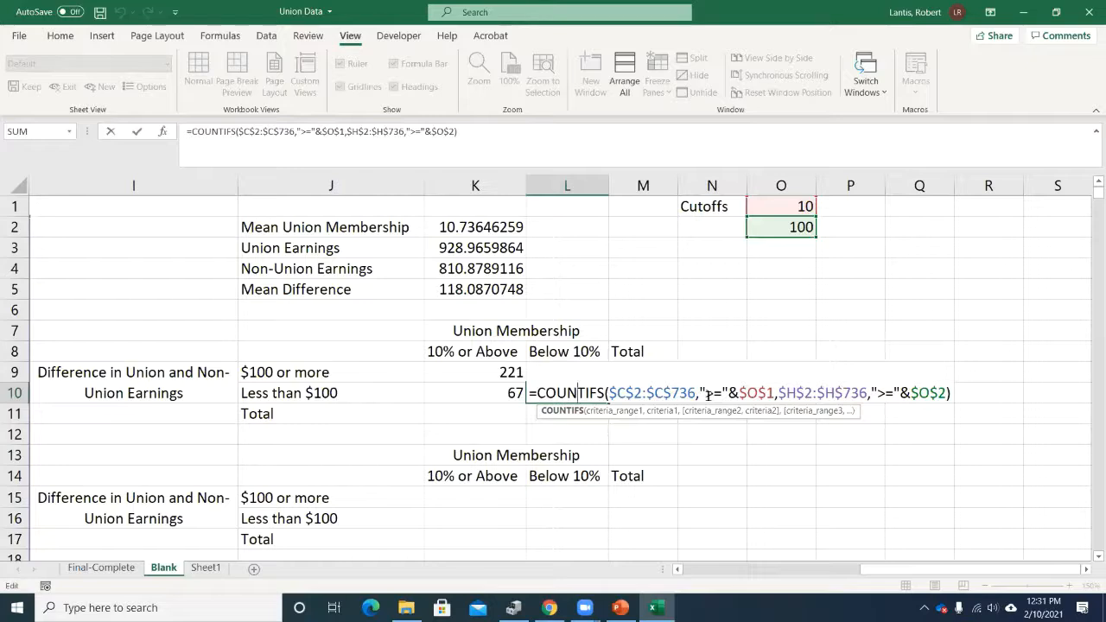
{"action": "left_click_drag", "start_coordinate": [706, 393], "coordinate": [722, 393]}
{"action": "type", "text": "<"}
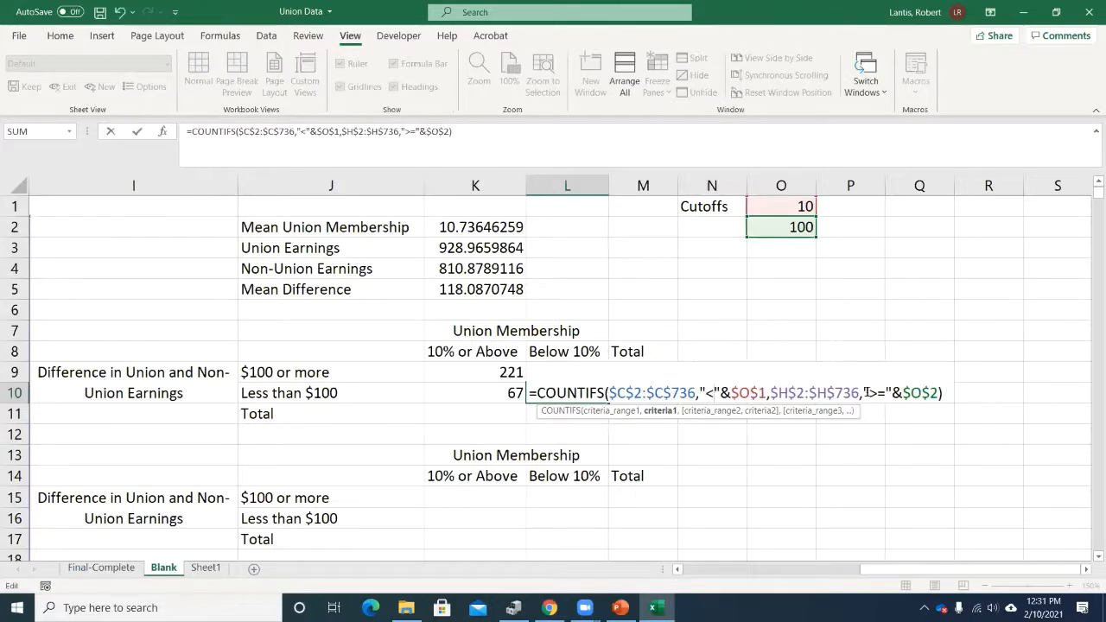
{"action": "left_click_drag", "start_coordinate": [870, 393], "coordinate": [886, 393]}
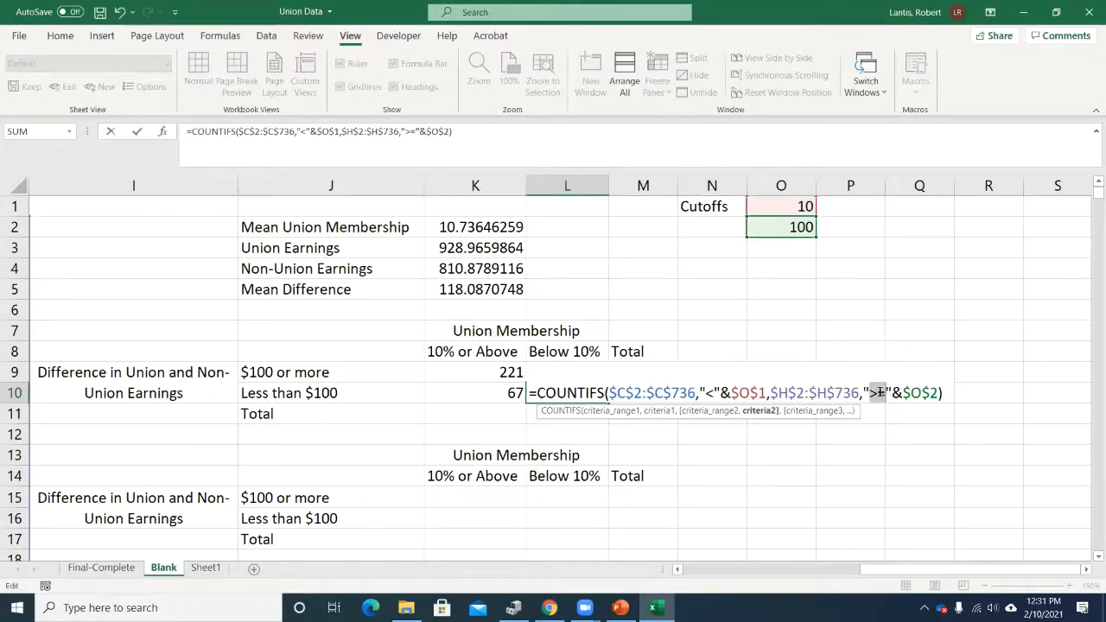
{"action": "type", "text": "<"}
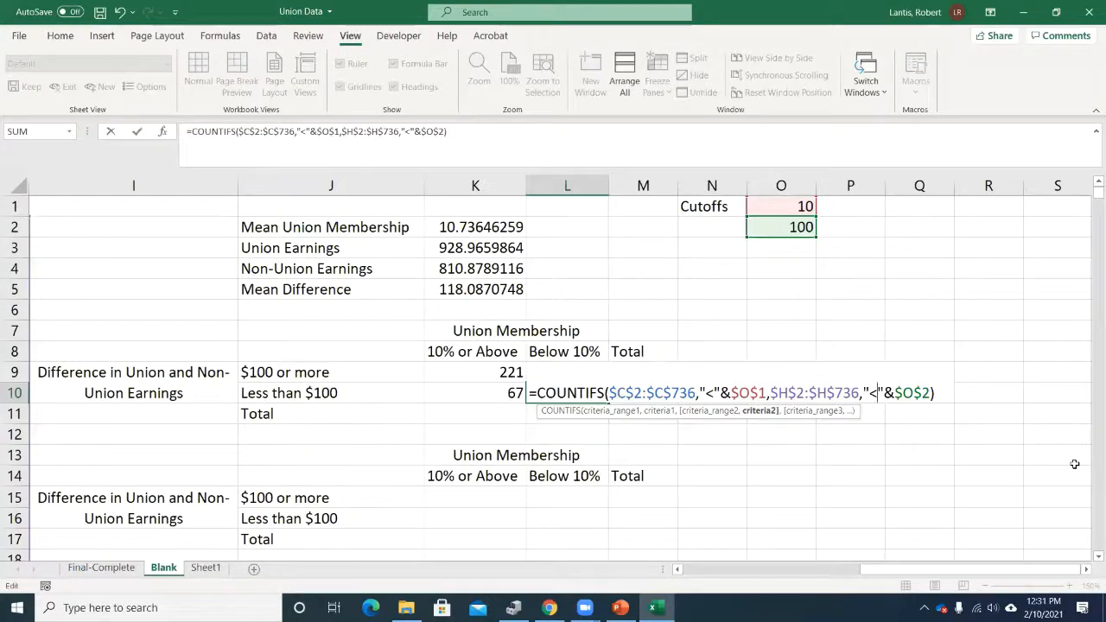
{"action": "key", "text": "Return"}
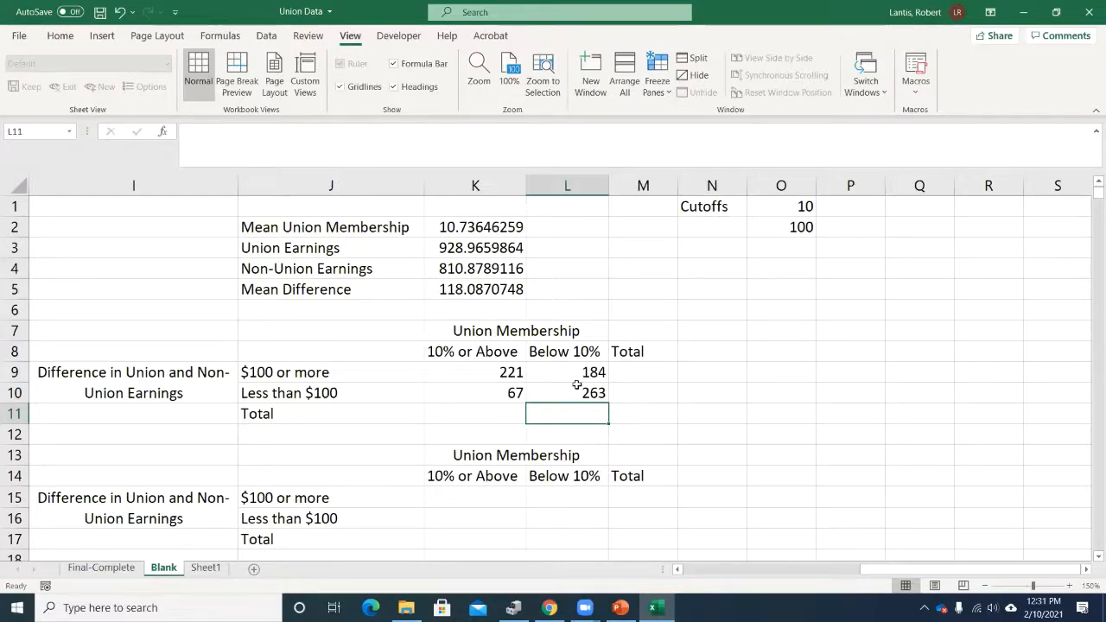
Examine the labels and COUNTIFS formulas across the "$100 or more" row of the union membership table
{"action": "left_click", "coordinate": [467, 369]}
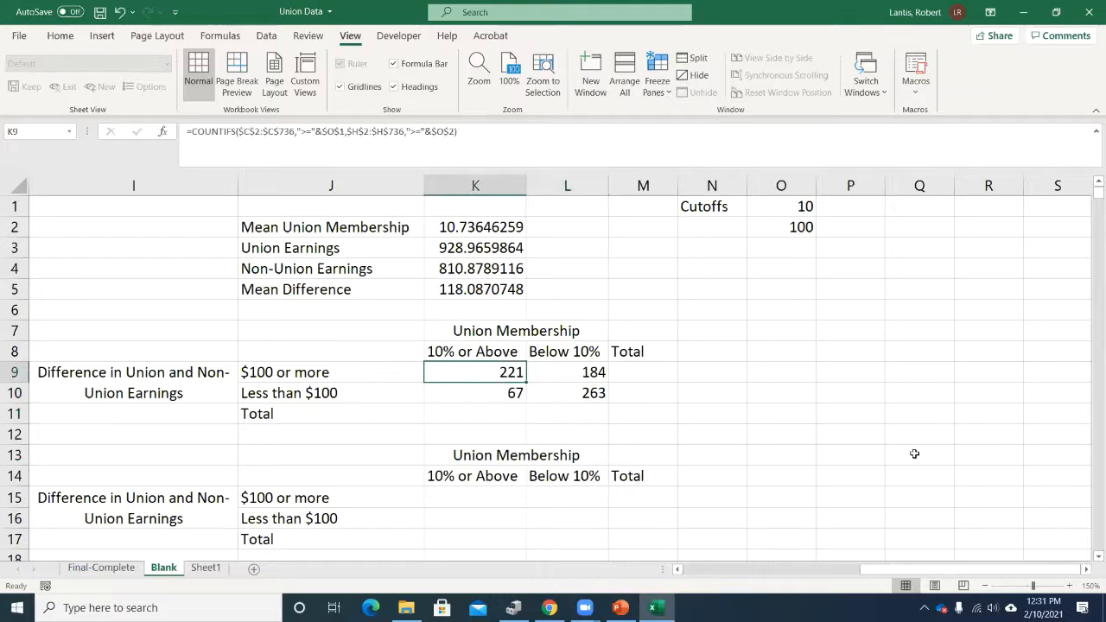
{"action": "key", "text": "Left"}
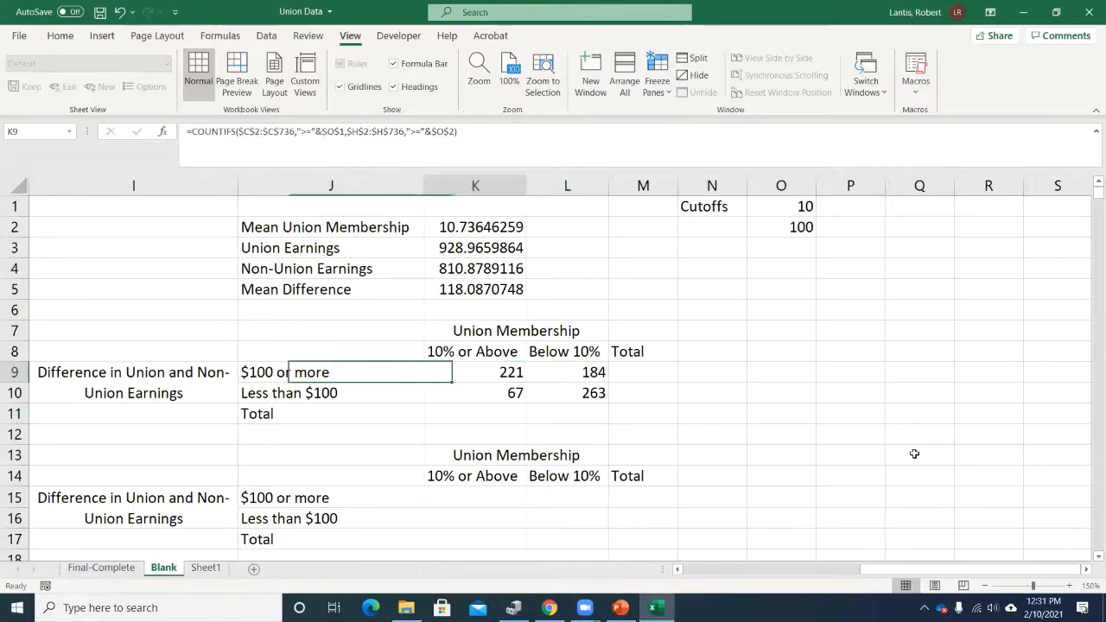
{"action": "key", "text": "Right"}
{"action": "key", "text": "Right"}
{"action": "key", "text": "Right"}
{"action": "key", "text": "Left"}
{"action": "key", "text": "Left"}
{"action": "key", "text": "Left"}
{"action": "key", "text": "Left"}
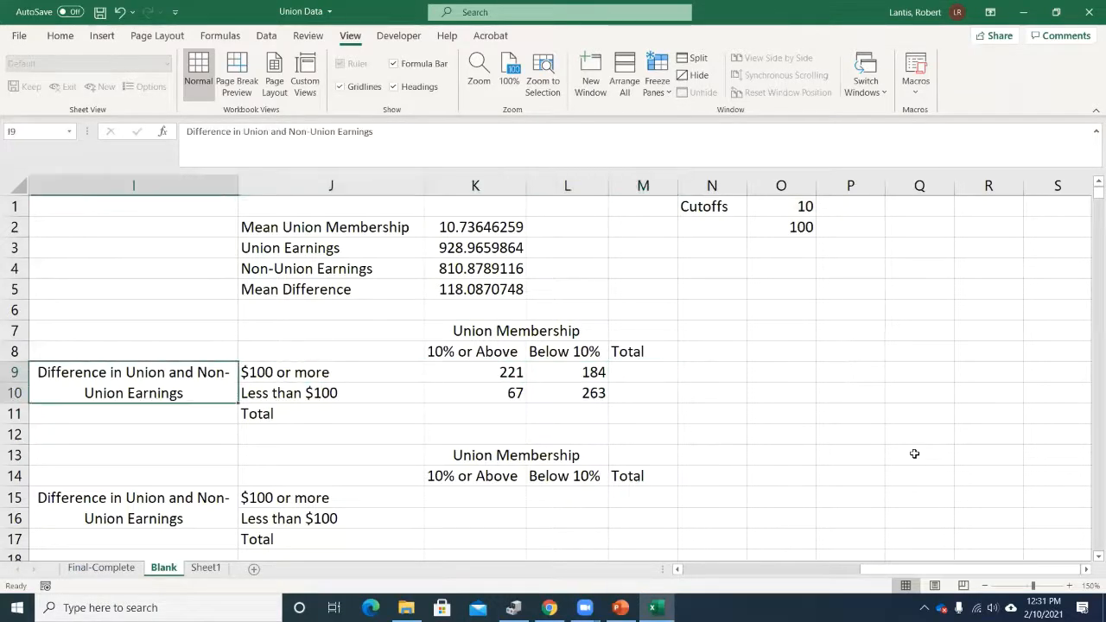
{"action": "key", "text": "Right"}
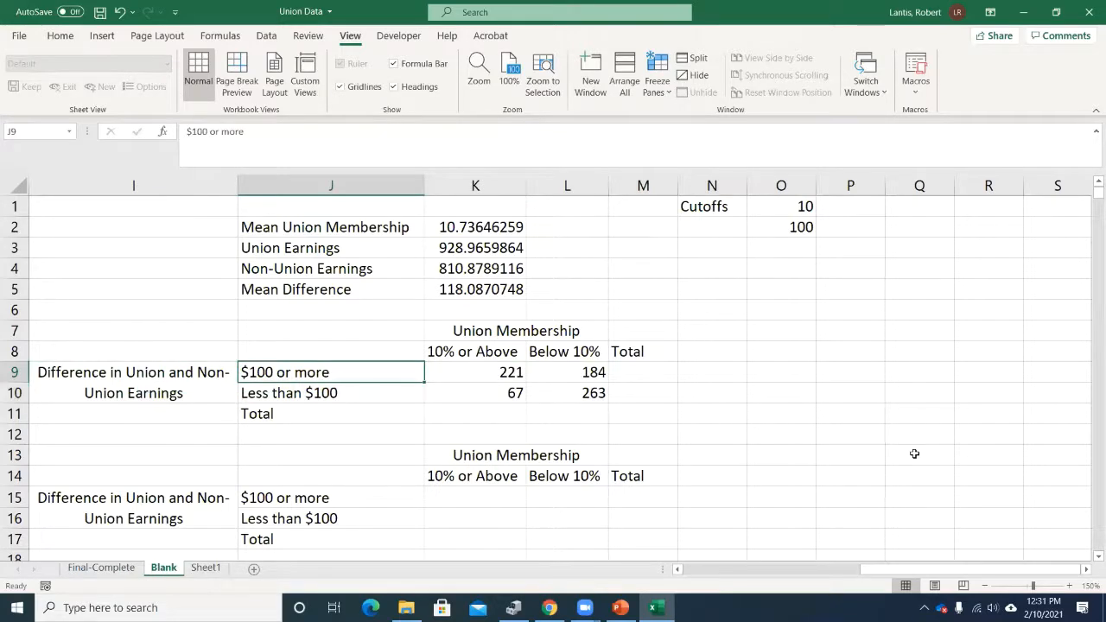
{"action": "key", "text": "Right"}
{"action": "key", "text": "Right"}
{"action": "key", "text": "Right"}
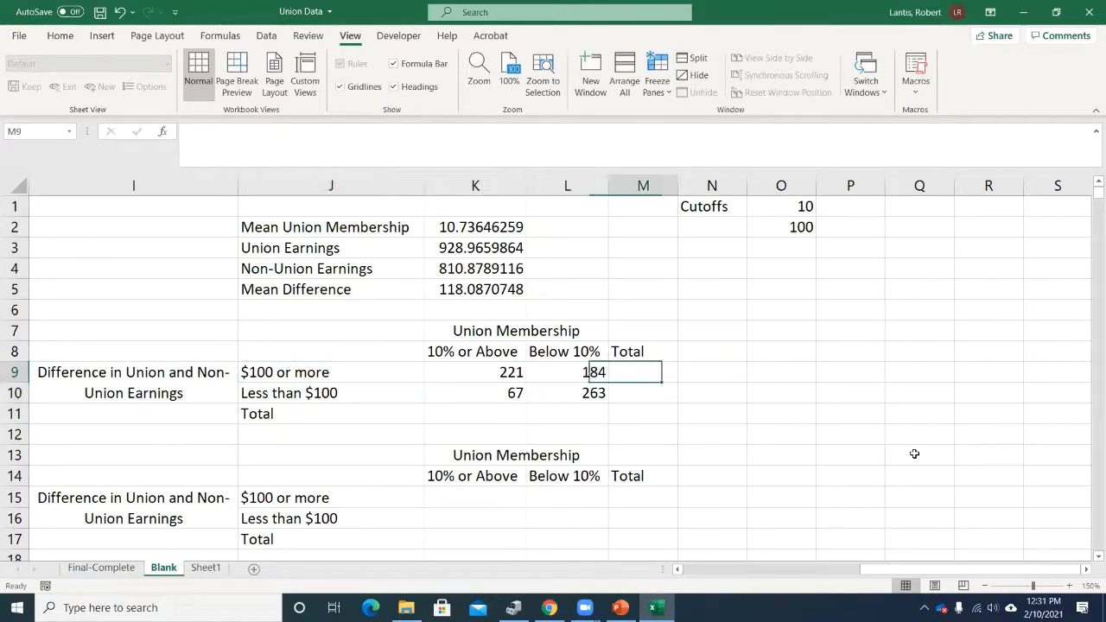
{"action": "key", "text": "Left"}
{"action": "key", "text": "Left"}
{"action": "key", "text": "Left"}
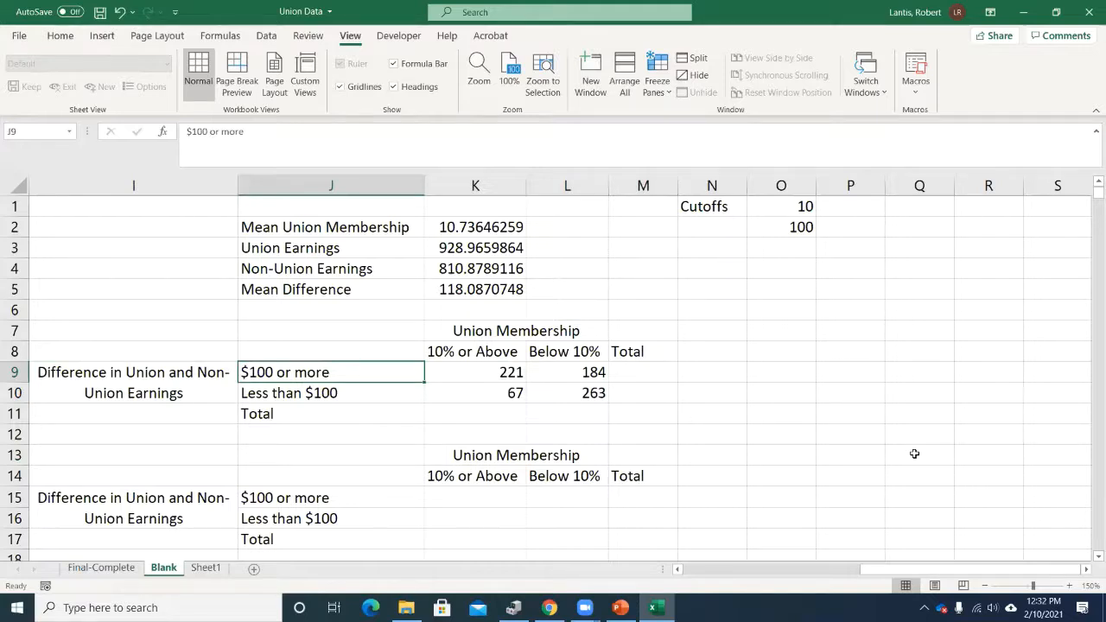
{"action": "key", "text": "Right"}
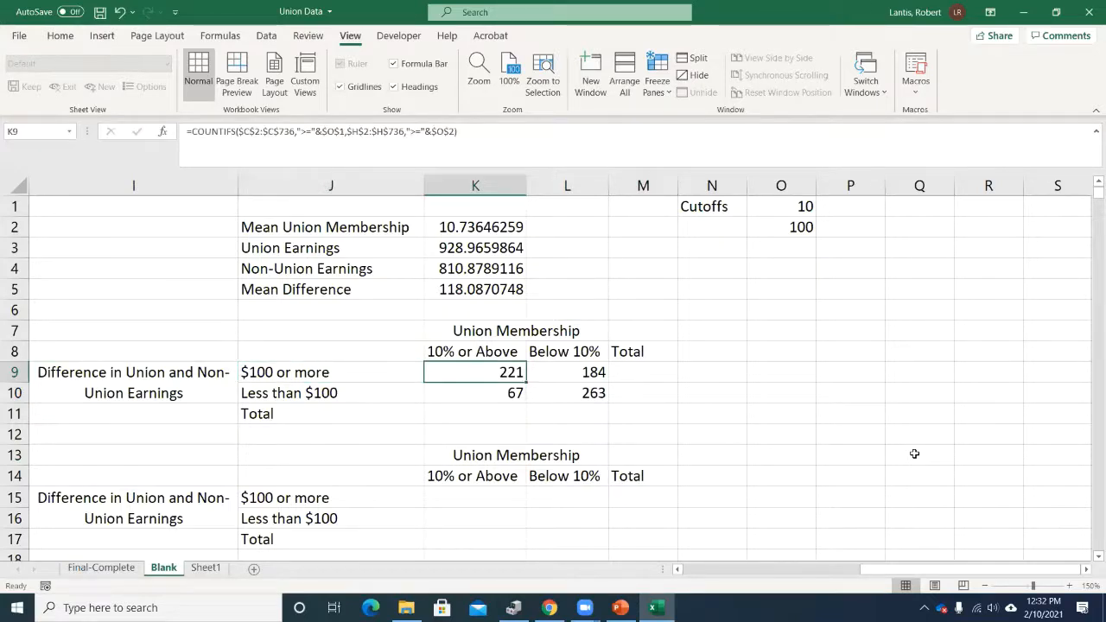
{"action": "key", "text": "Left"}
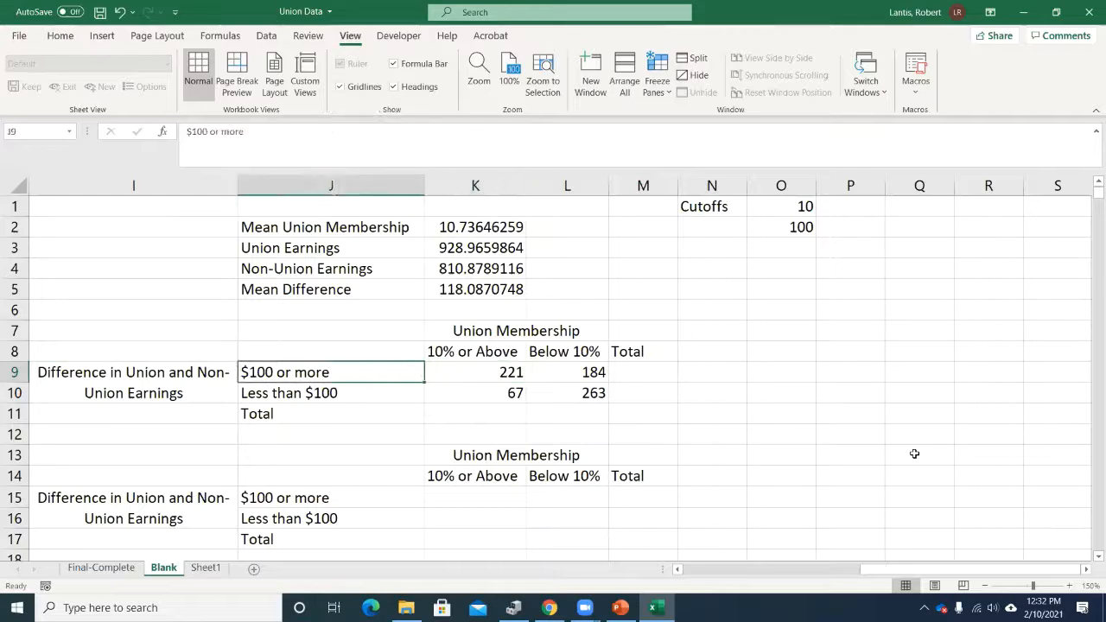
{"action": "key", "text": "Right"}
{"action": "key", "text": "Right"}
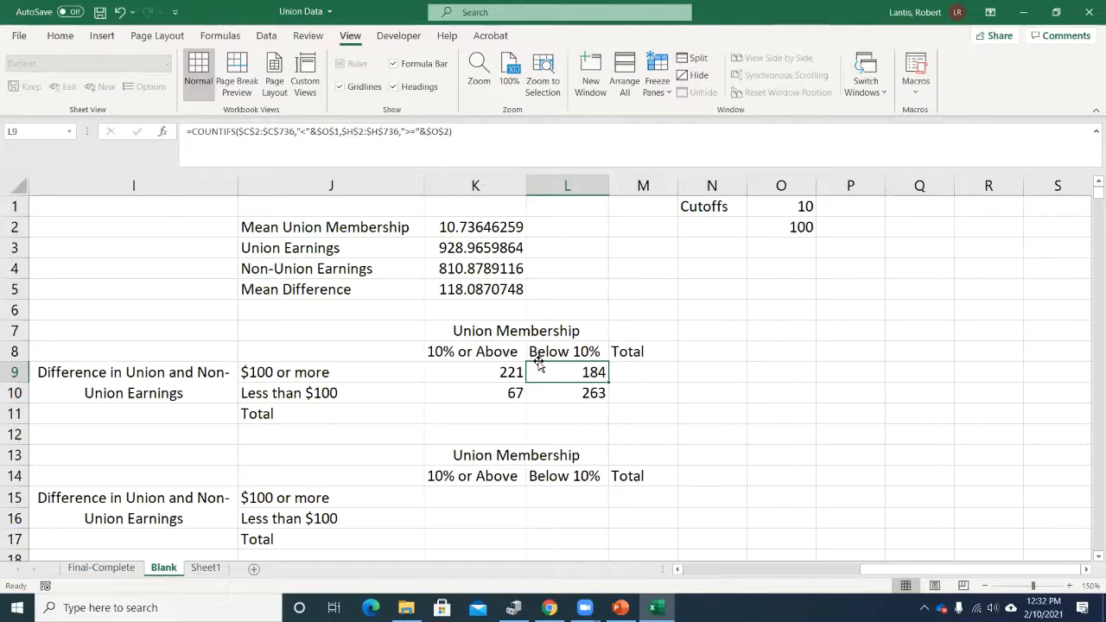
Enter a SUM of K9:L9 in M9 as the total of the "$100 or more" row
{"action": "left_click", "coordinate": [637, 367]}
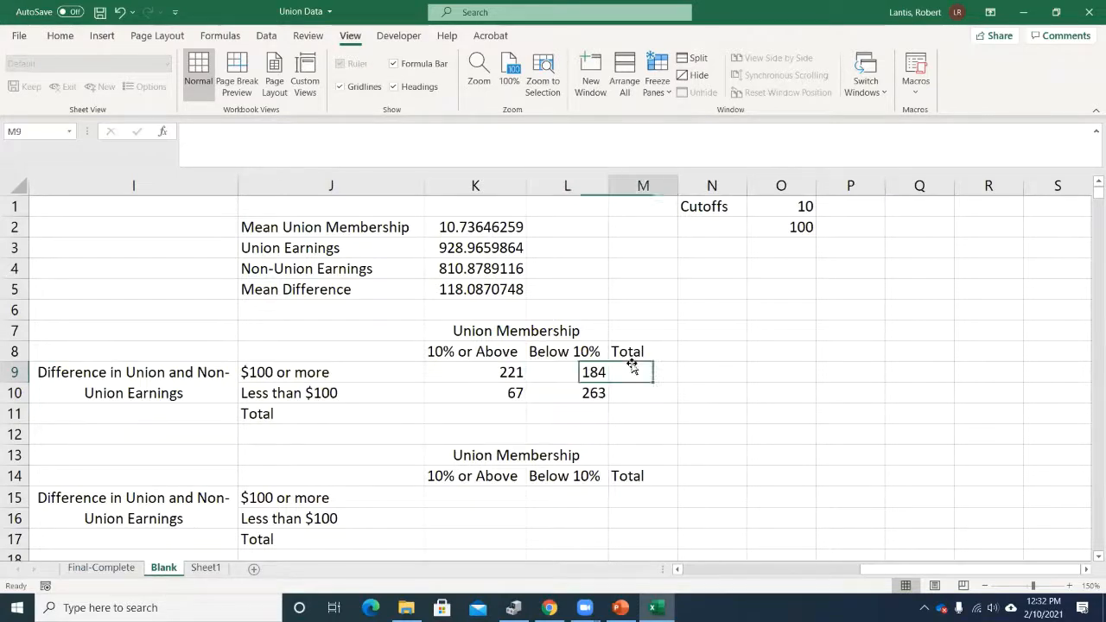
{"action": "type", "text": "=sum("}
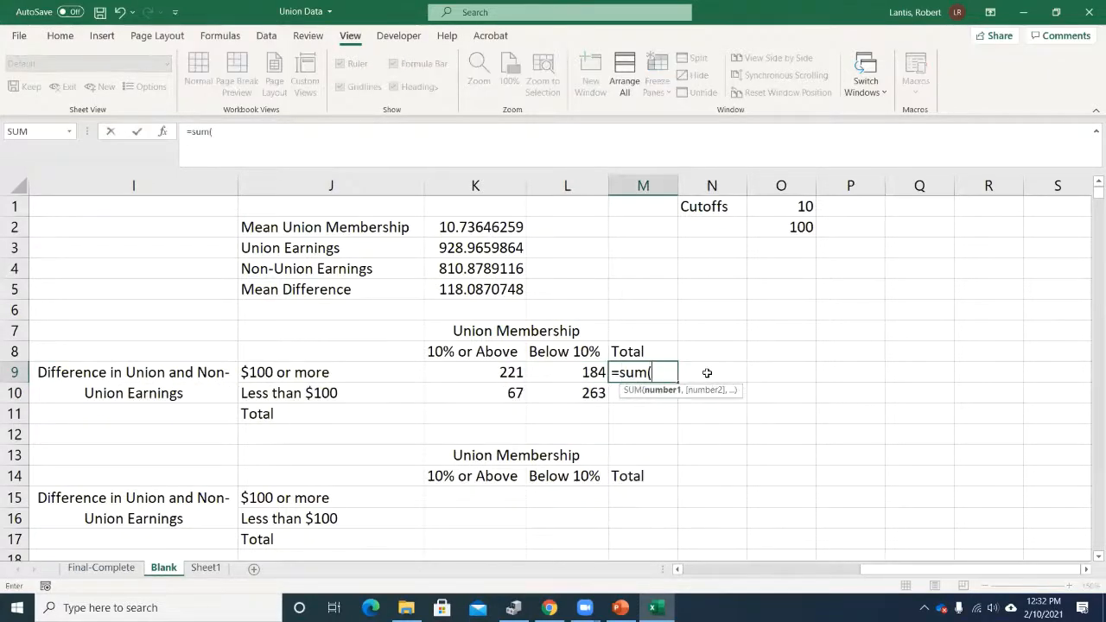
{"action": "key", "text": "Left"}
{"action": "key", "text": "shift+Left"}
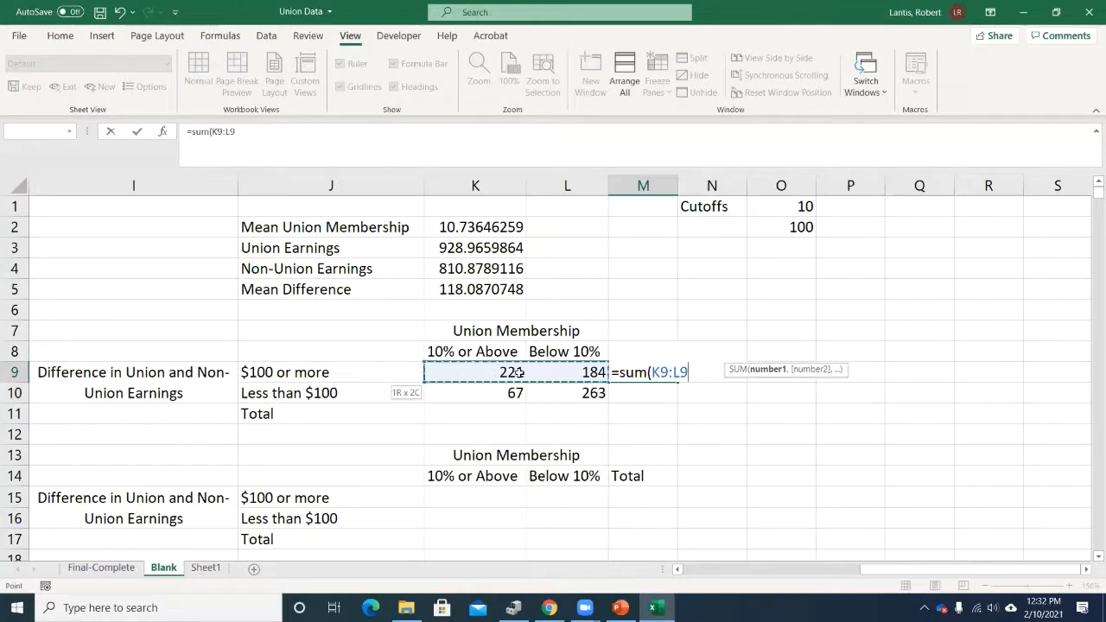
{"action": "key", "text": "Return"}
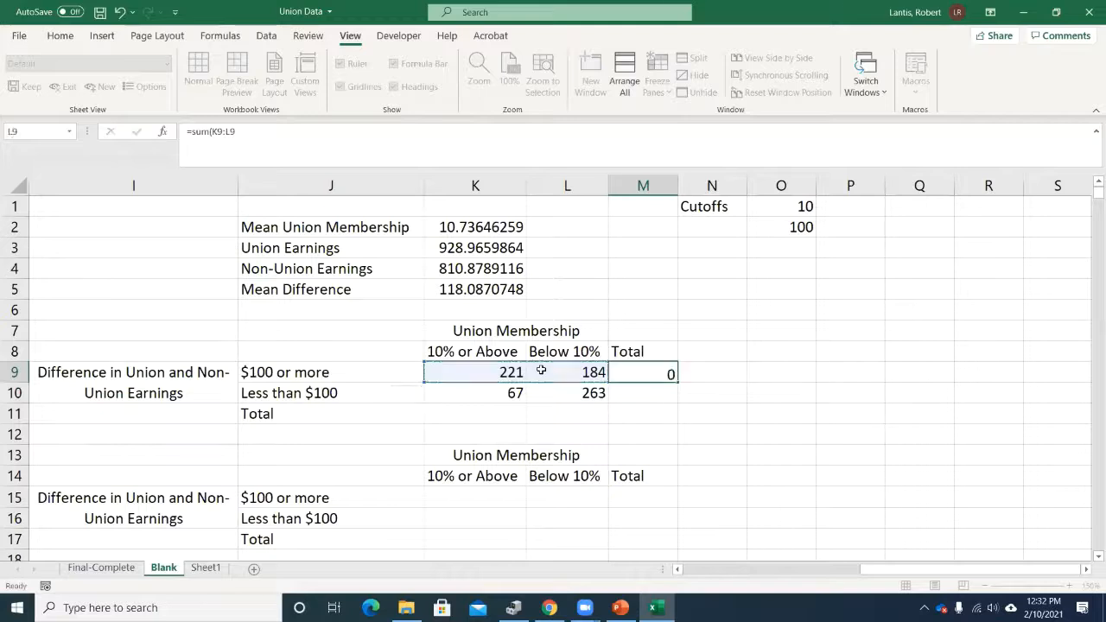
Fill the M9 row total down to M10 and check that it sums K10:L10
{"action": "left_click", "coordinate": [650, 373]}
{"action": "left_click_drag", "start_coordinate": [680, 379], "coordinate": [665, 400]}
{"action": "double_click", "coordinate": [639, 391]}
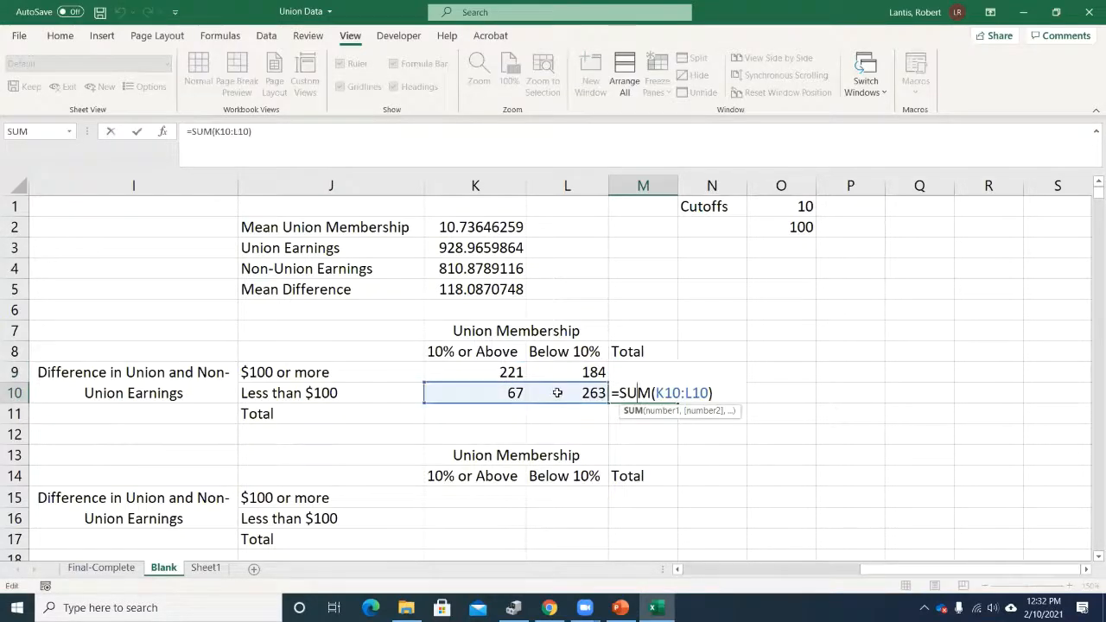
{"action": "key", "text": "Return"}
Enter a SUM of K9:K10 in K11 as the "10% or Above" column total and fill it across to L11
{"action": "left_click", "coordinate": [459, 411]}
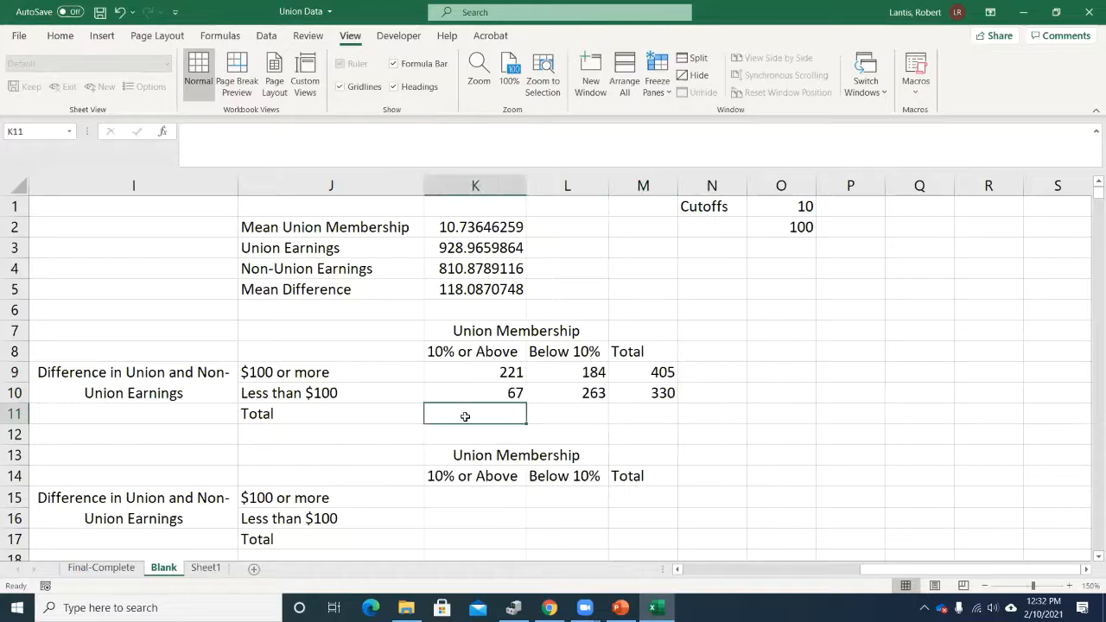
{"action": "type", "text": "=sum("}
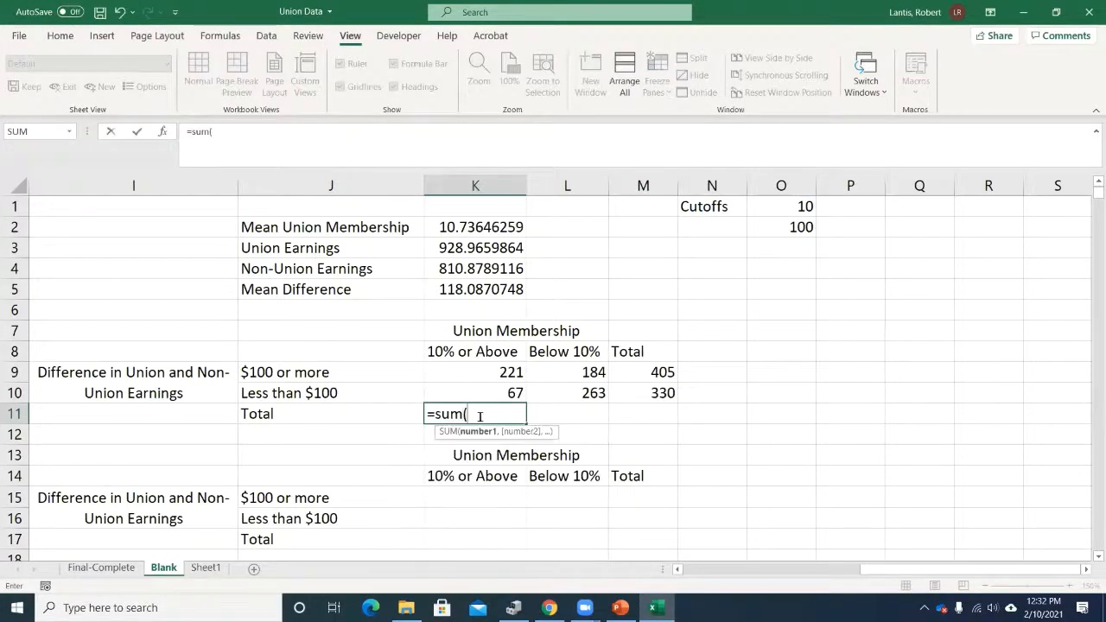
{"action": "key", "text": "Up"}
{"action": "key", "text": "shift+Up"}
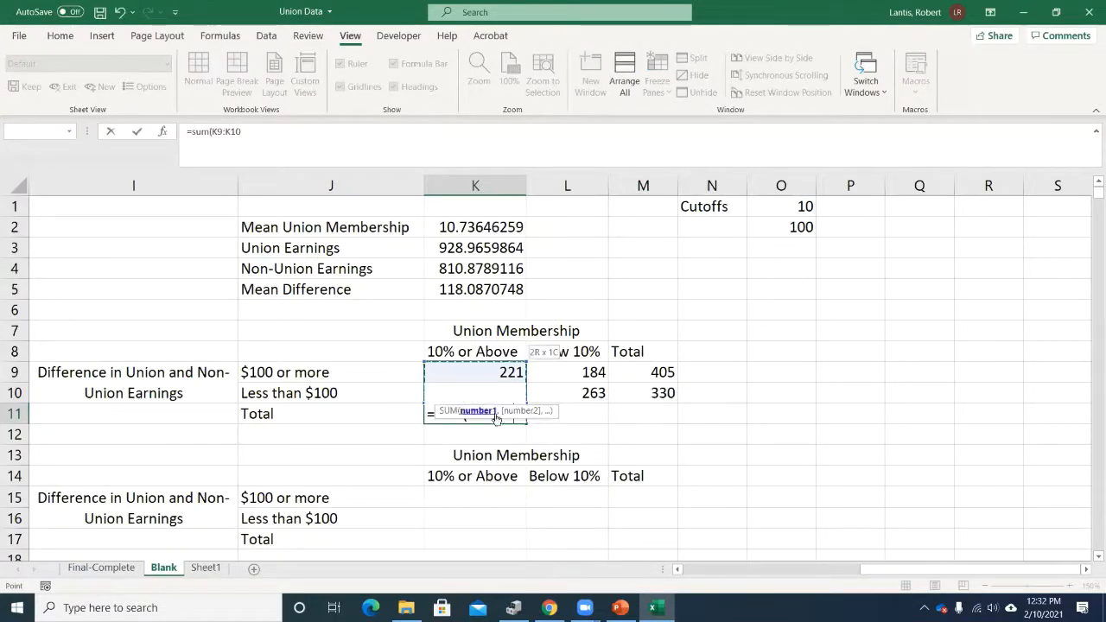
{"action": "left_click_drag", "start_coordinate": [504, 412], "coordinate": [366, 453]}
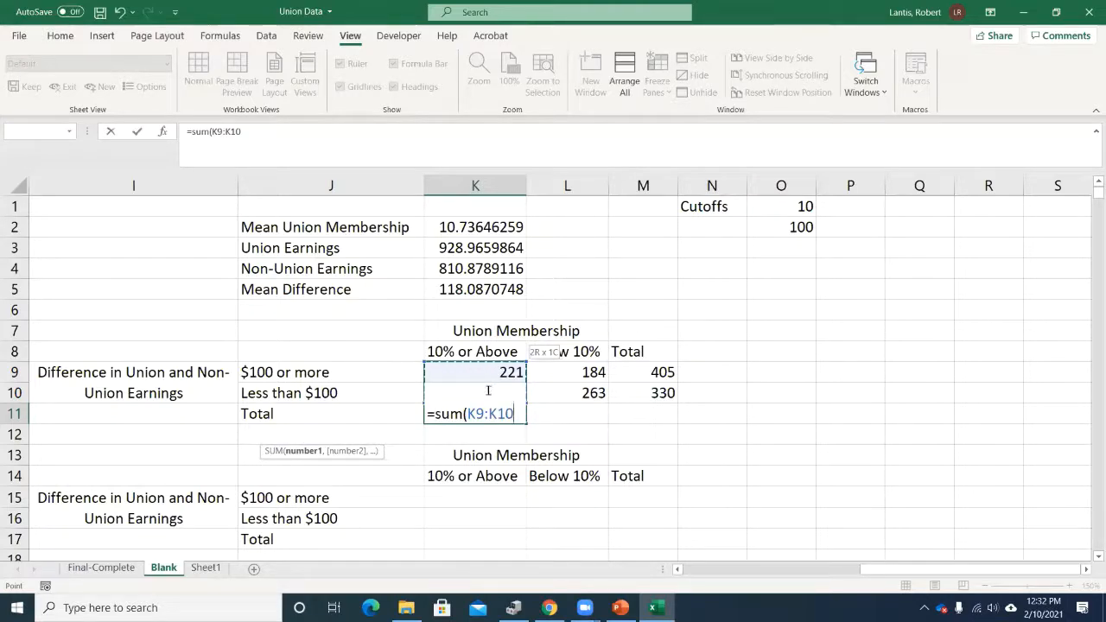
{"action": "key", "text": "Return"}
{"action": "left_click", "coordinate": [517, 418]}
{"action": "left_click_drag", "start_coordinate": [525, 422], "coordinate": [606, 426]}
Enter a SUM of K11:L11 in M11 as the grand total of the table
{"action": "left_click", "coordinate": [639, 413]}
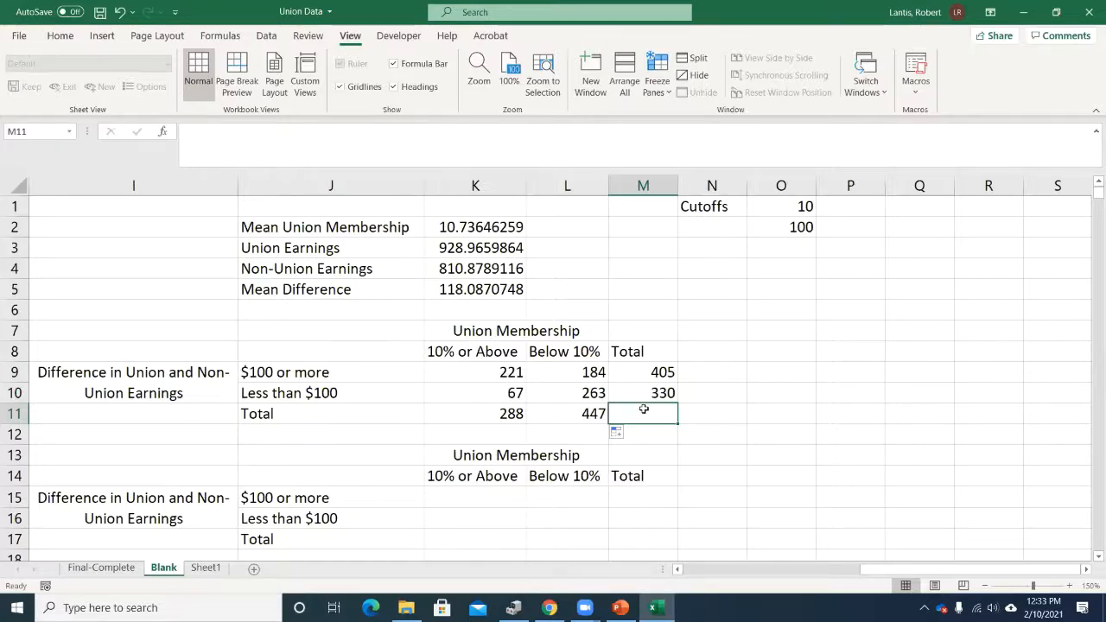
{"action": "type", "text": "=sum("}
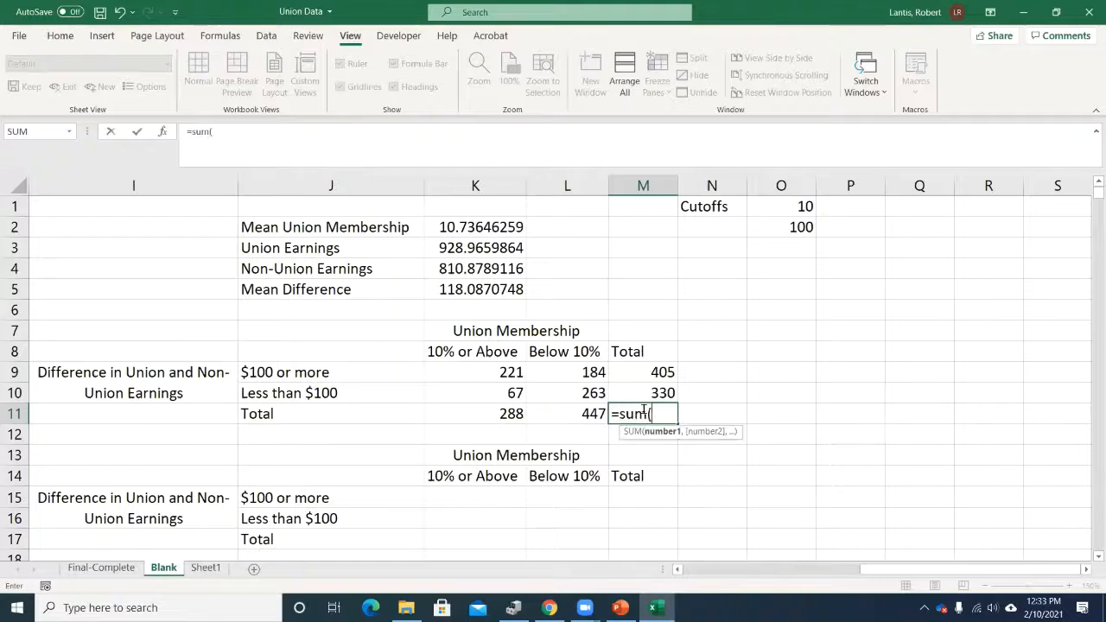
{"action": "key", "text": "Left"}
{"action": "key", "text": "shift+Left"}
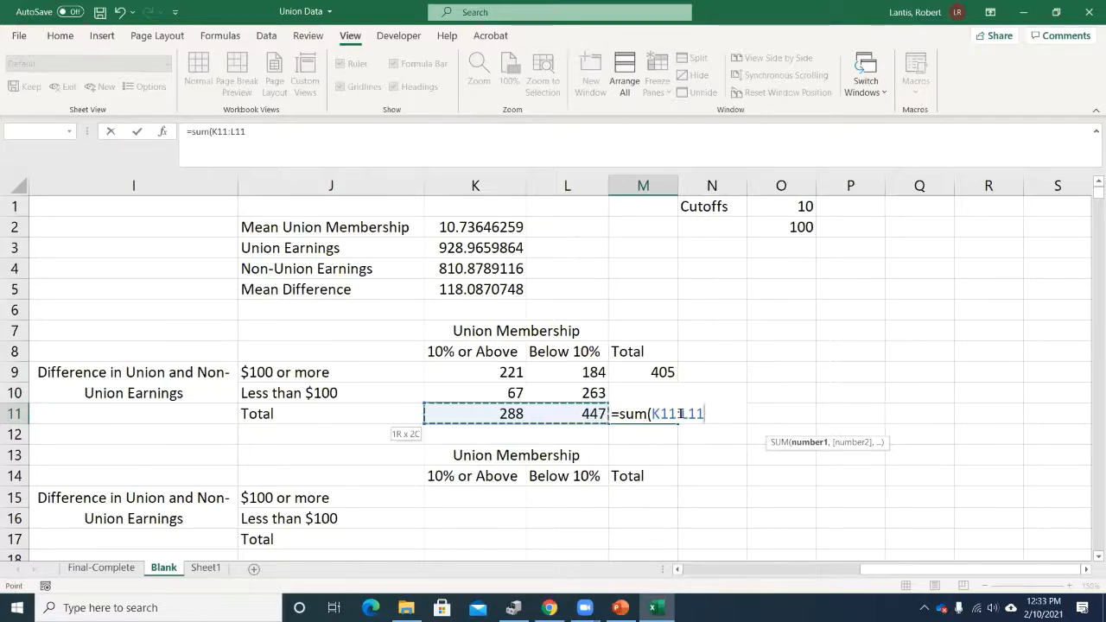
{"action": "key", "text": "Return"}
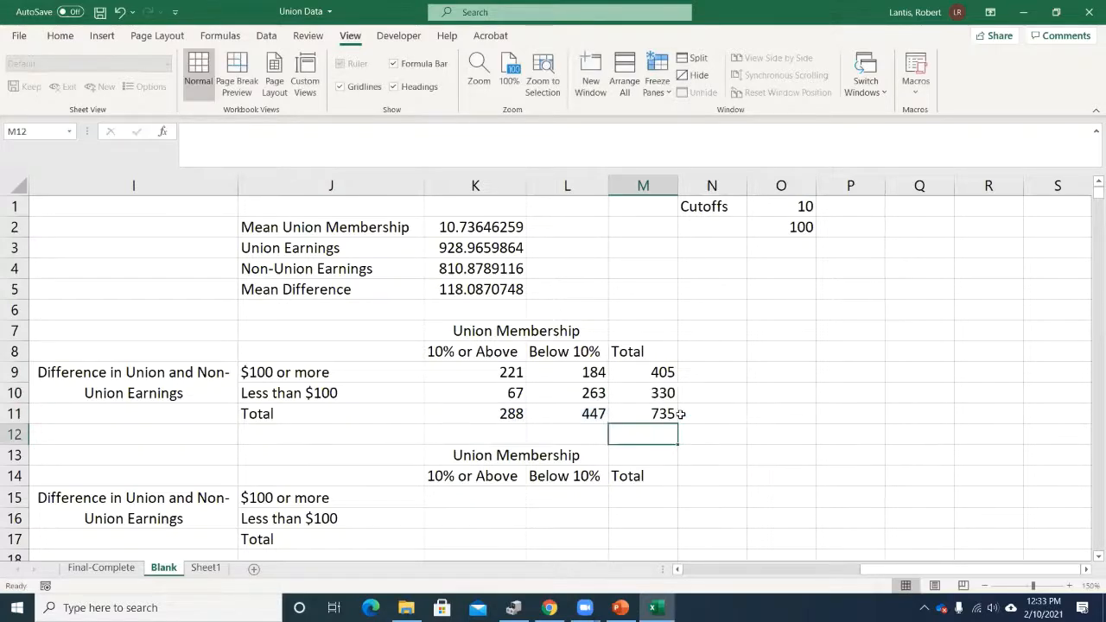
Enter a COUNT of the Difference in Earnings values H2:H736 in N11 beside the grand total
{"action": "left_click_drag", "start_coordinate": [669, 422], "coordinate": [702, 412]}
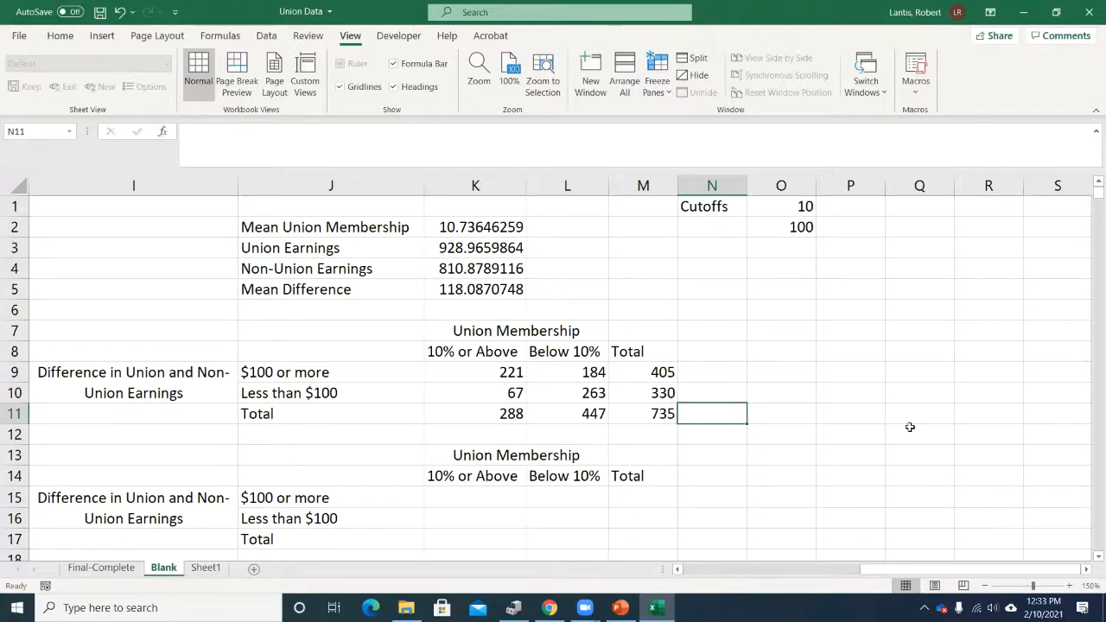
{"action": "type", "text": "=count("}
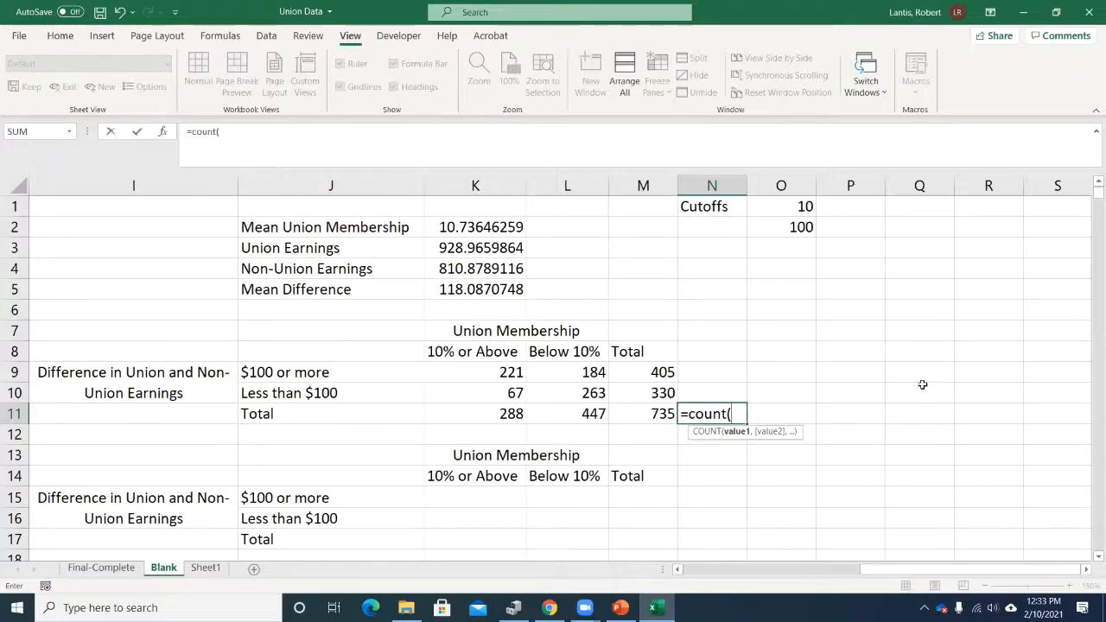
{"action": "left_click_drag", "start_coordinate": [951, 570], "coordinate": [851, 575]}
{"action": "left_click", "coordinate": [458, 227]}
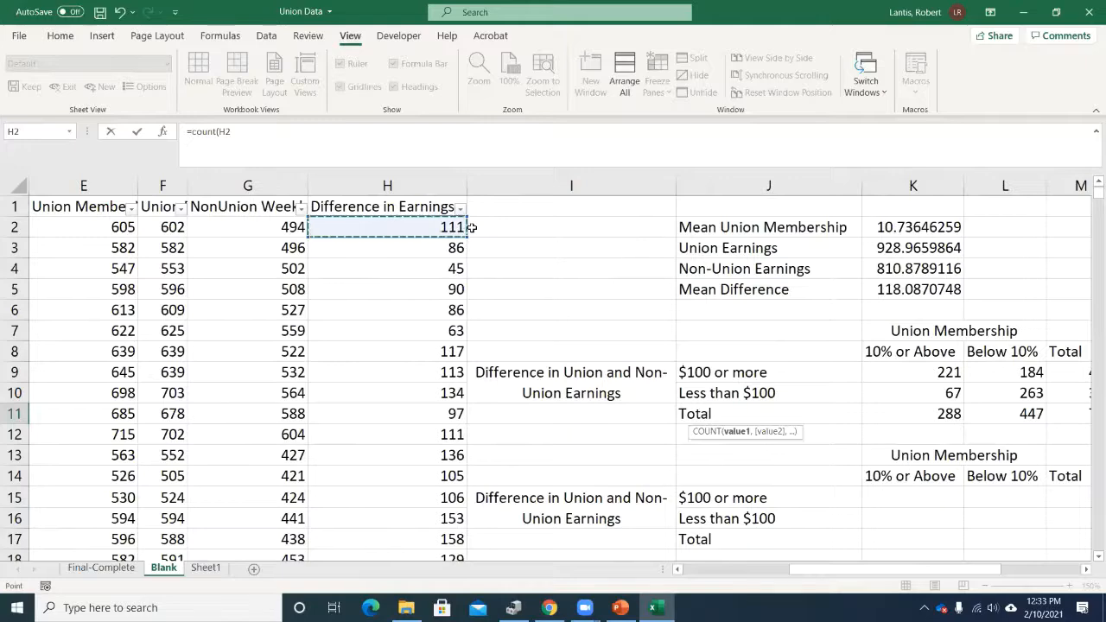
{"action": "key", "text": "ctrl+shift+Down"}
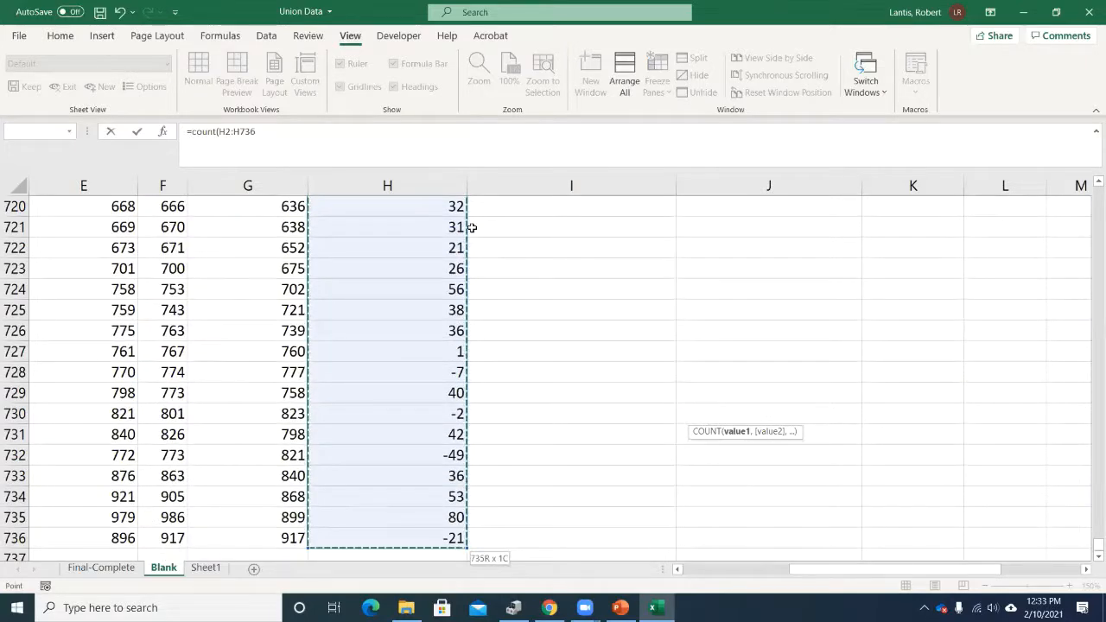
{"action": "key", "text": "Return"}
{"action": "scroll", "coordinate": [816, 331], "scroll_direction": "up", "scroll_amount": 4}
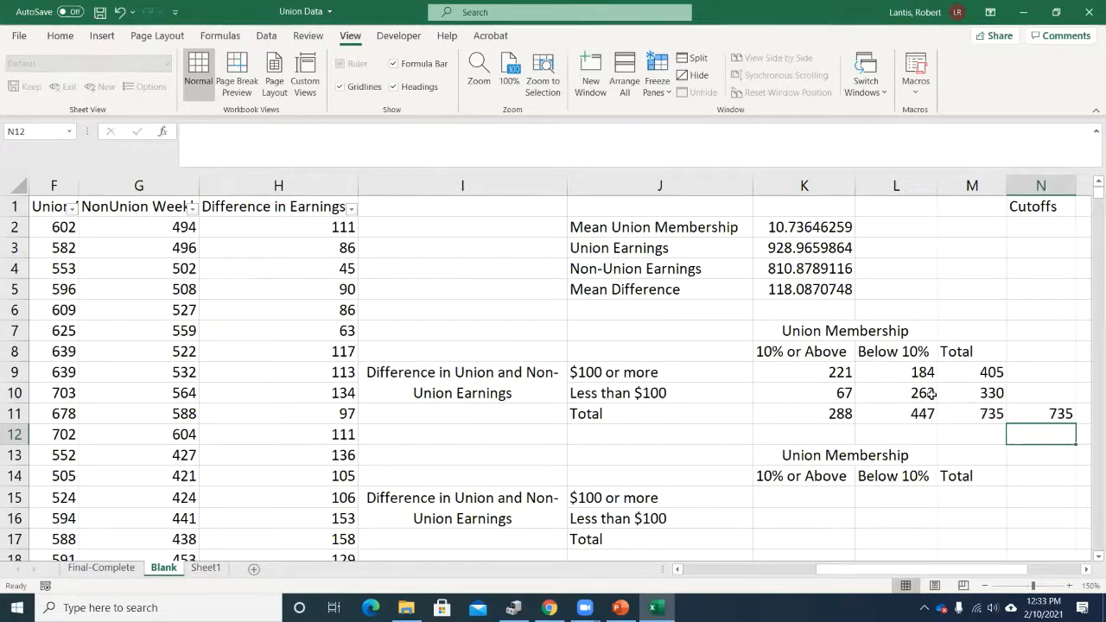
Change both criteria in the K9 COUNTIFS formula to strictly greater than: ">"&$O$1 and ">"&$O$2
{"action": "double_click", "coordinate": [828, 372]}
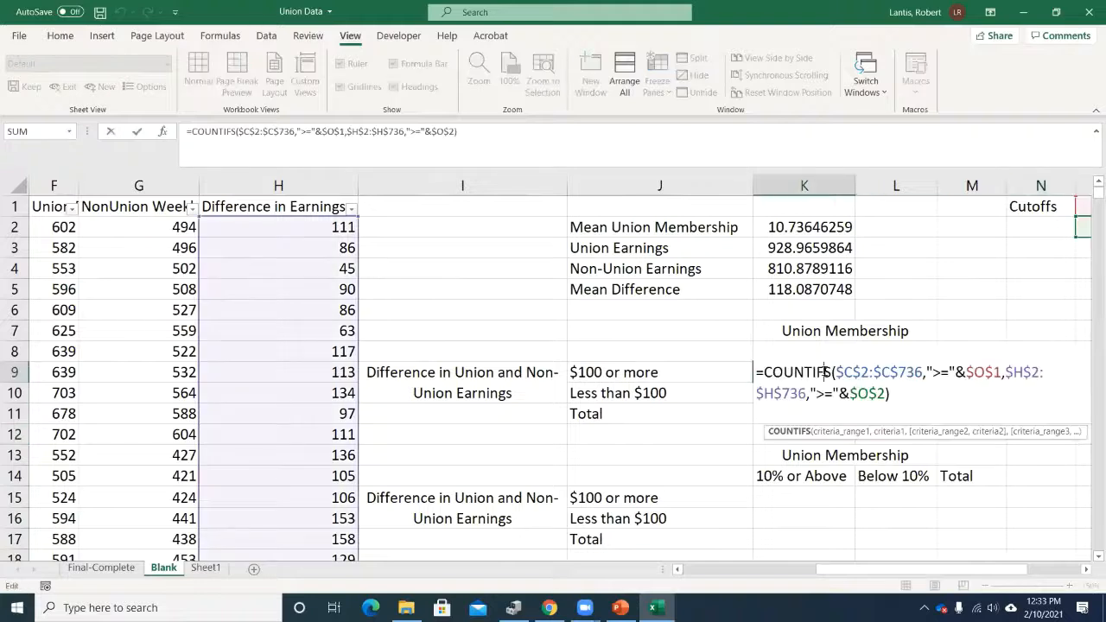
{"action": "left_click", "coordinate": [940, 371]}
{"action": "key", "text": "Delete"}
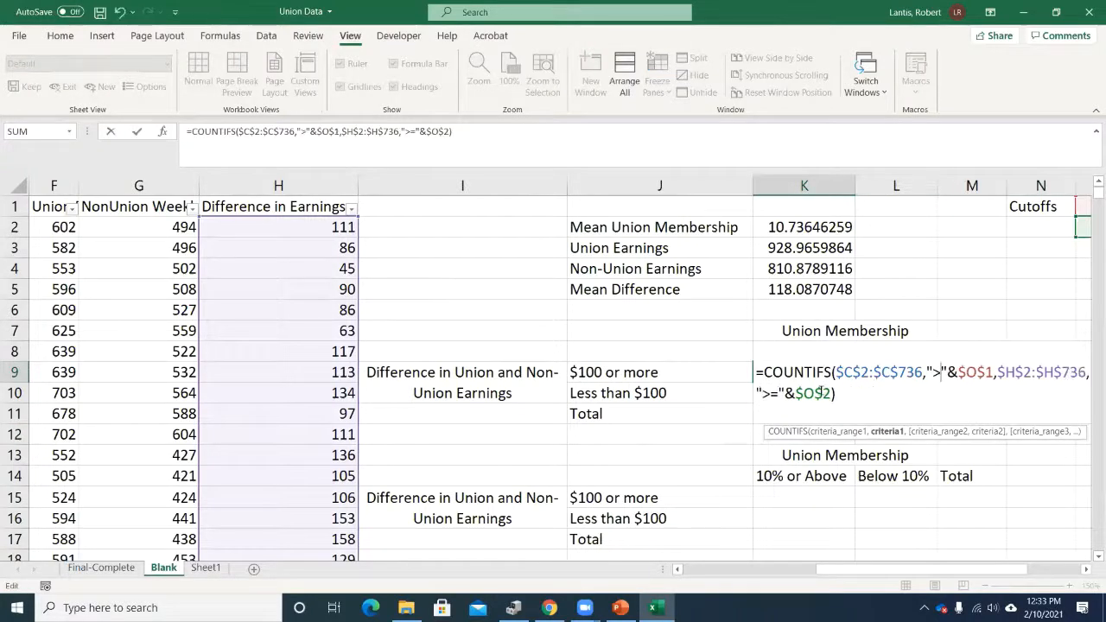
{"action": "left_click", "coordinate": [771, 392]}
{"action": "key", "text": "Delete"}
{"action": "key", "text": "Return"}
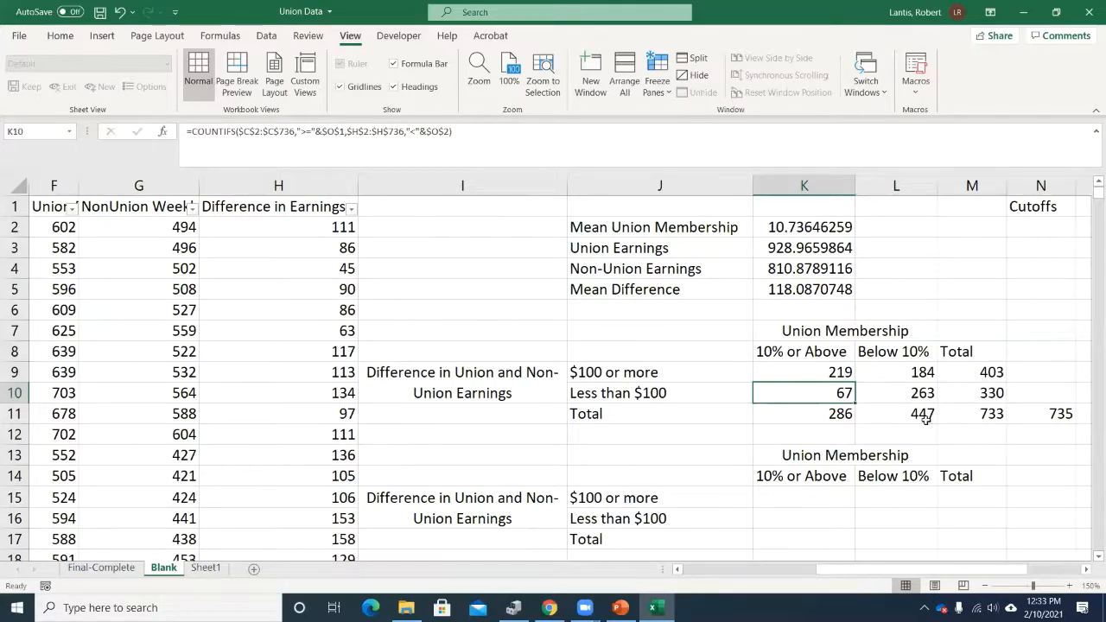
Restore both criteria in the K9 COUNTIFS formula to greater than or equal: ">="&$O$1 and ">="&$O$2
{"action": "double_click", "coordinate": [832, 372]}
{"action": "left_click", "coordinate": [933, 372]}
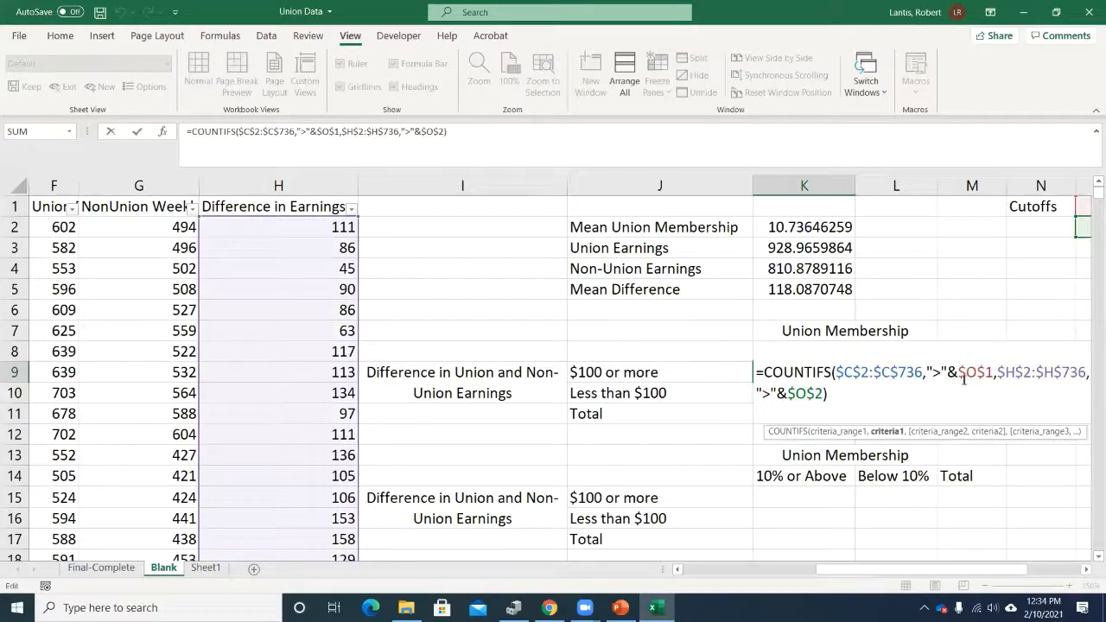
{"action": "type", "text": "="}
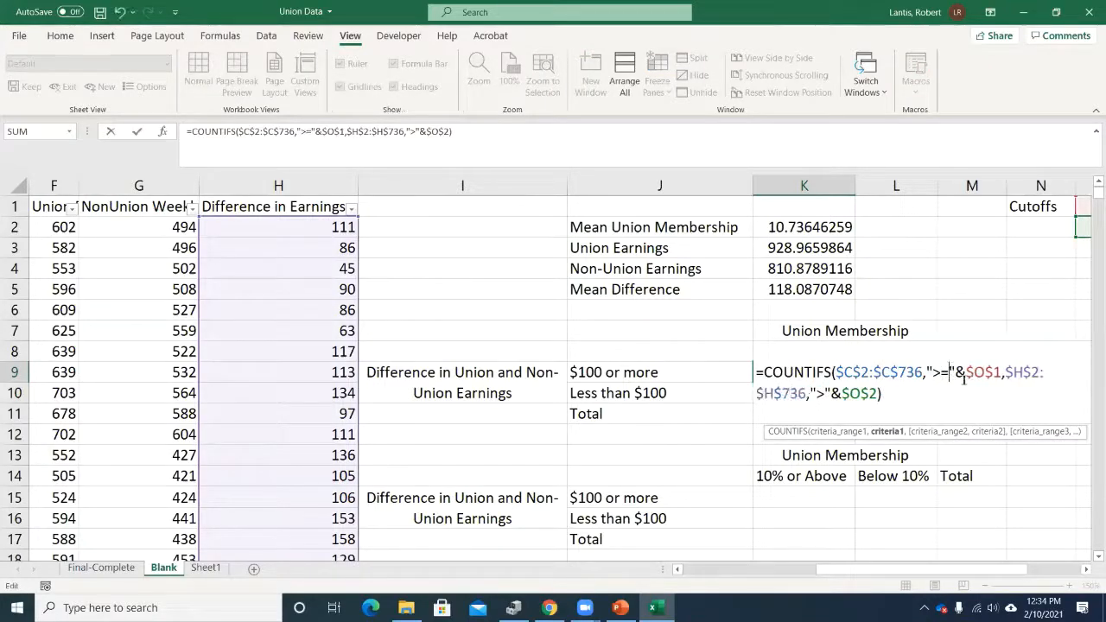
{"action": "left_click", "coordinate": [826, 393]}
{"action": "type", "text": "="}
{"action": "key", "text": "Return"}
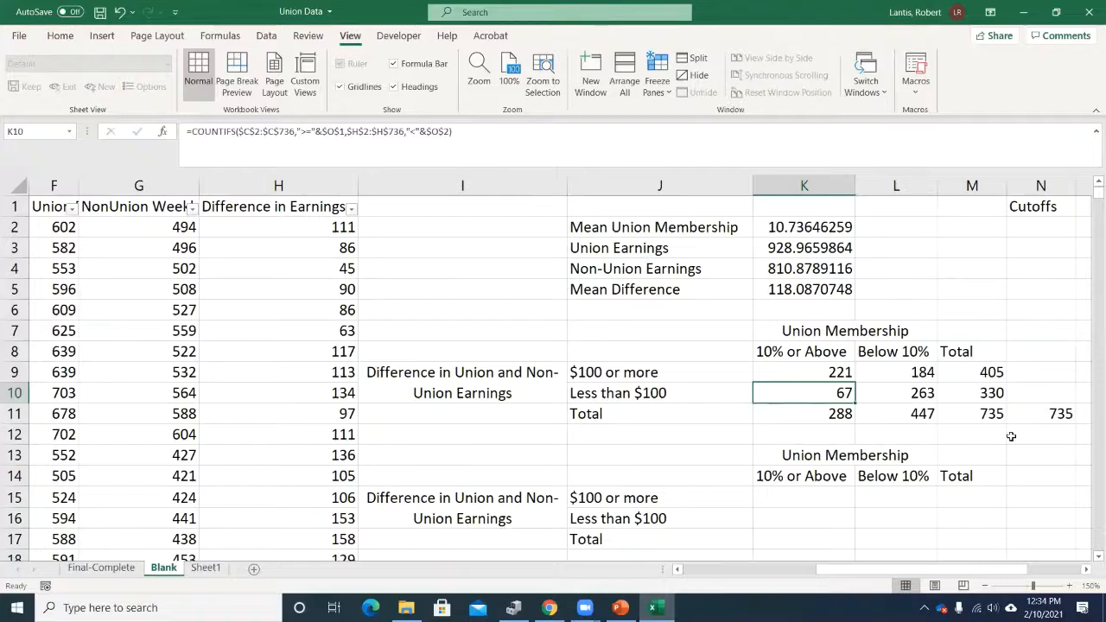
Enter =K9/$M$11 in K15 of the second union membership table, with an absolute reference to the grand total
{"action": "left_click_drag", "start_coordinate": [983, 569], "coordinate": [1034, 575]}
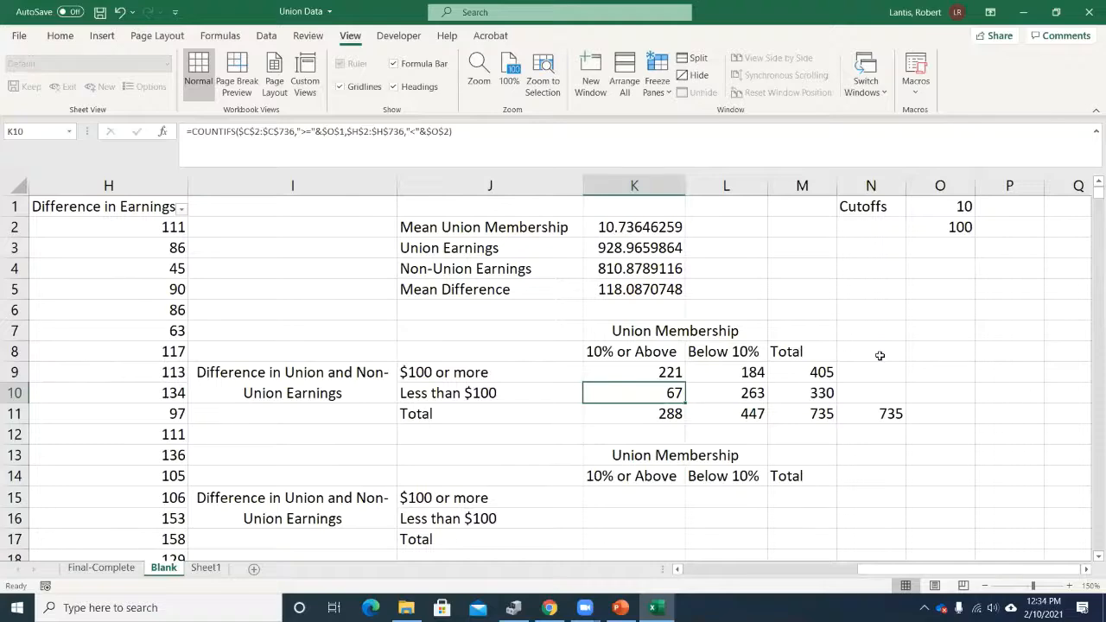
{"action": "scroll", "coordinate": [678, 416], "scroll_direction": "down", "scroll_amount": 1}
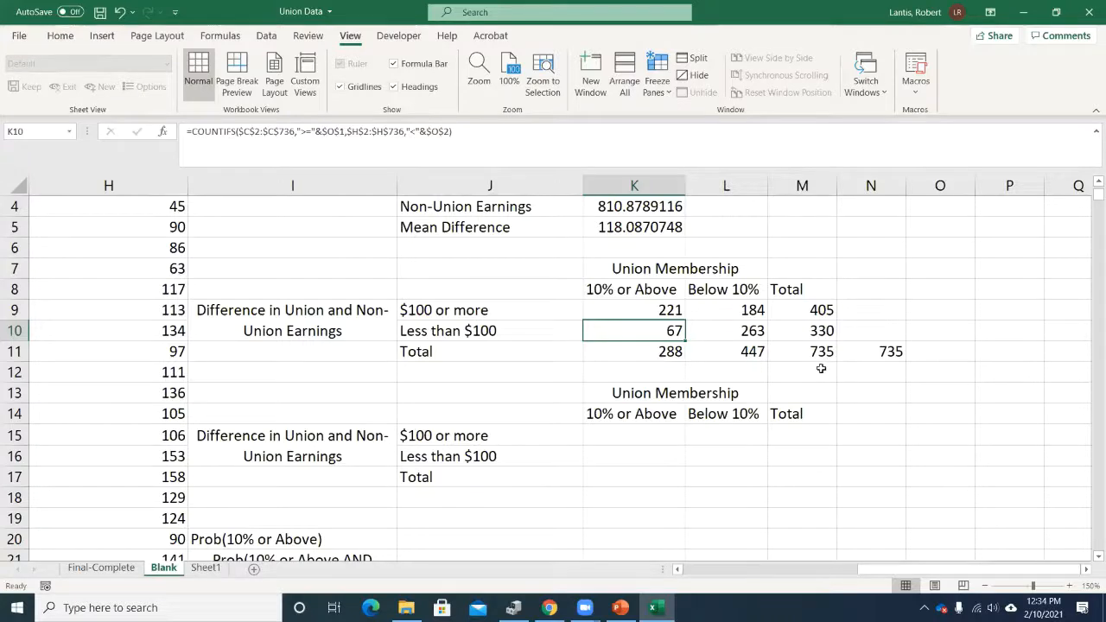
{"action": "left_click", "coordinate": [608, 438]}
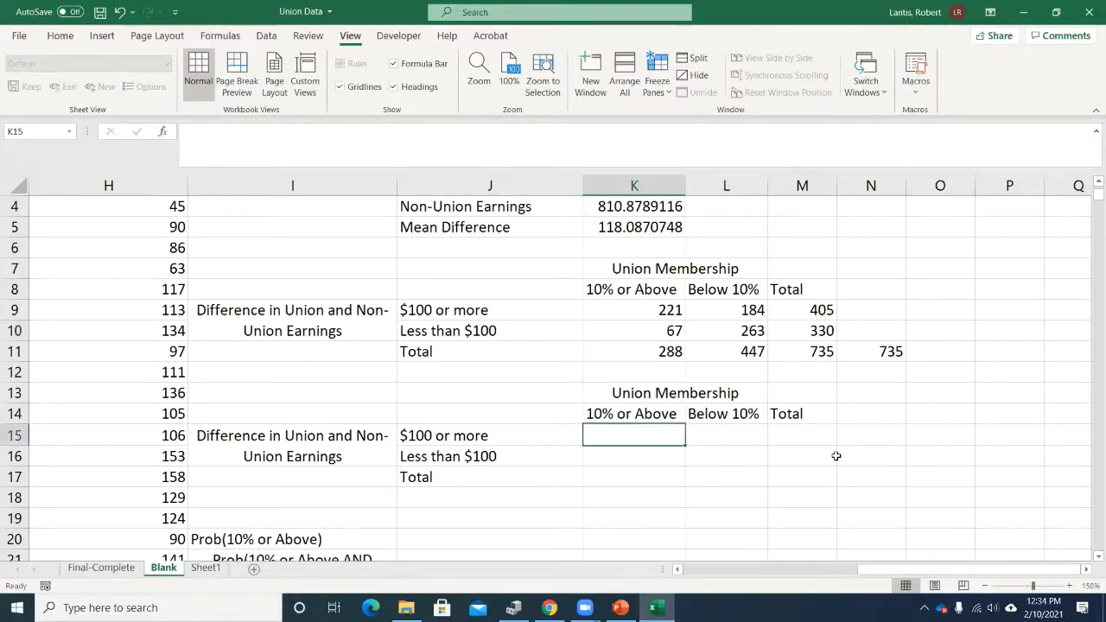
{"action": "type", "text": "="}
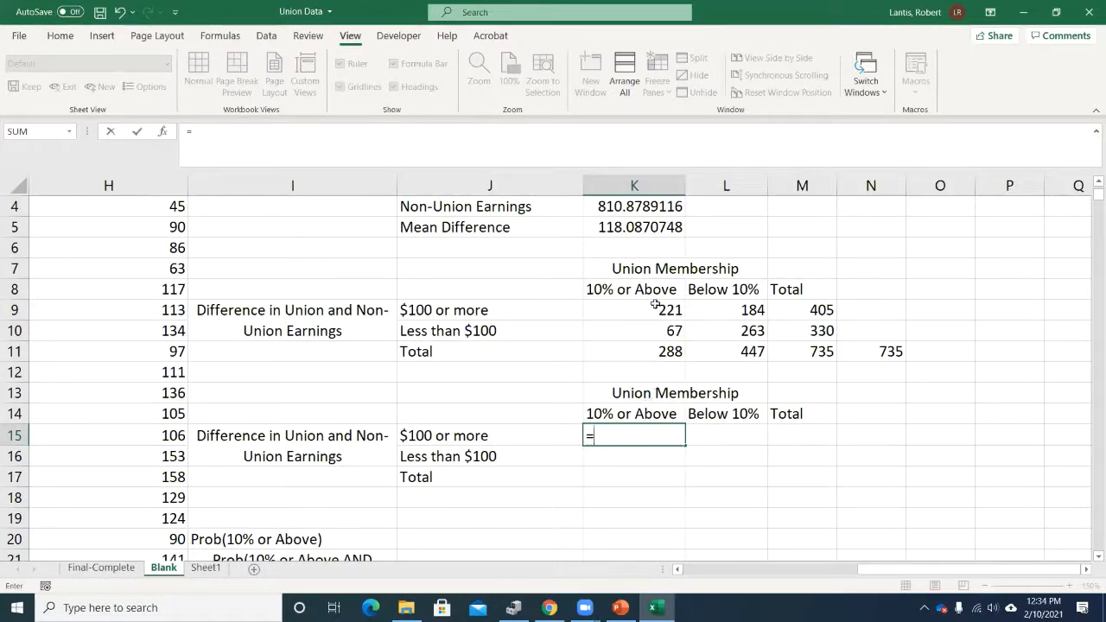
{"action": "left_click", "coordinate": [586, 311]}
{"action": "type", "text": "/"}
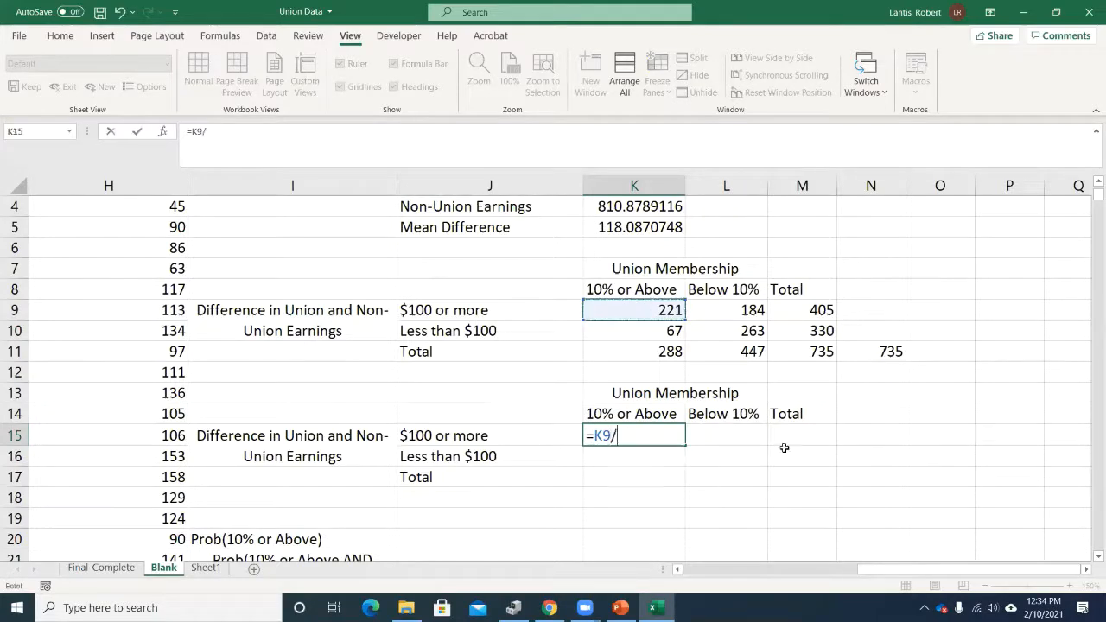
{"action": "left_click", "coordinate": [809, 355]}
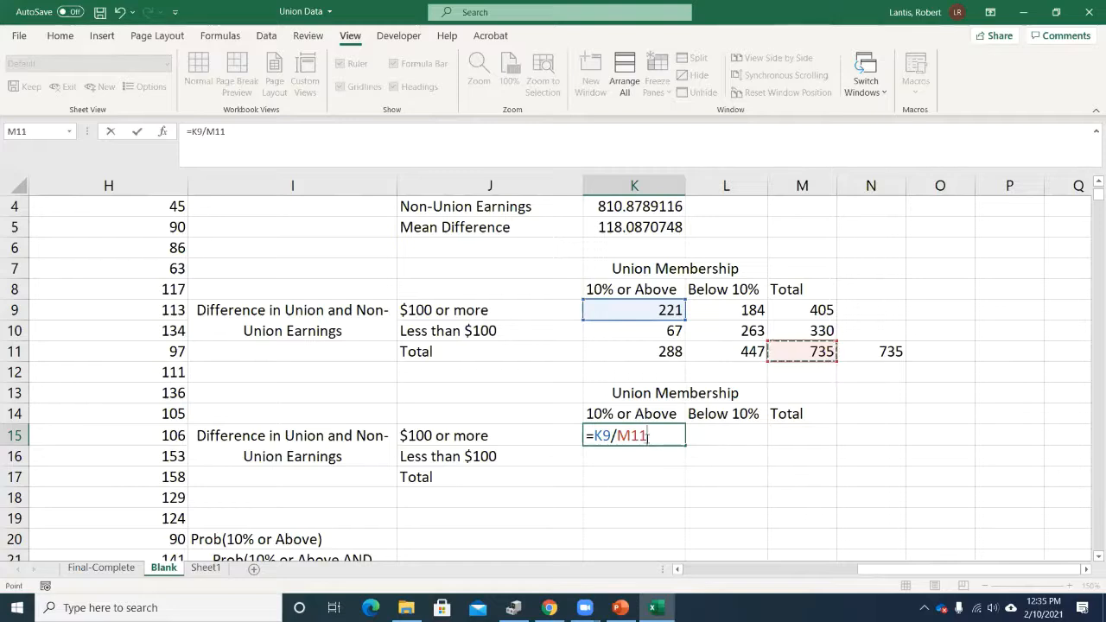
{"action": "left_click", "coordinate": [621, 437]}
{"action": "type", "text": "$"}
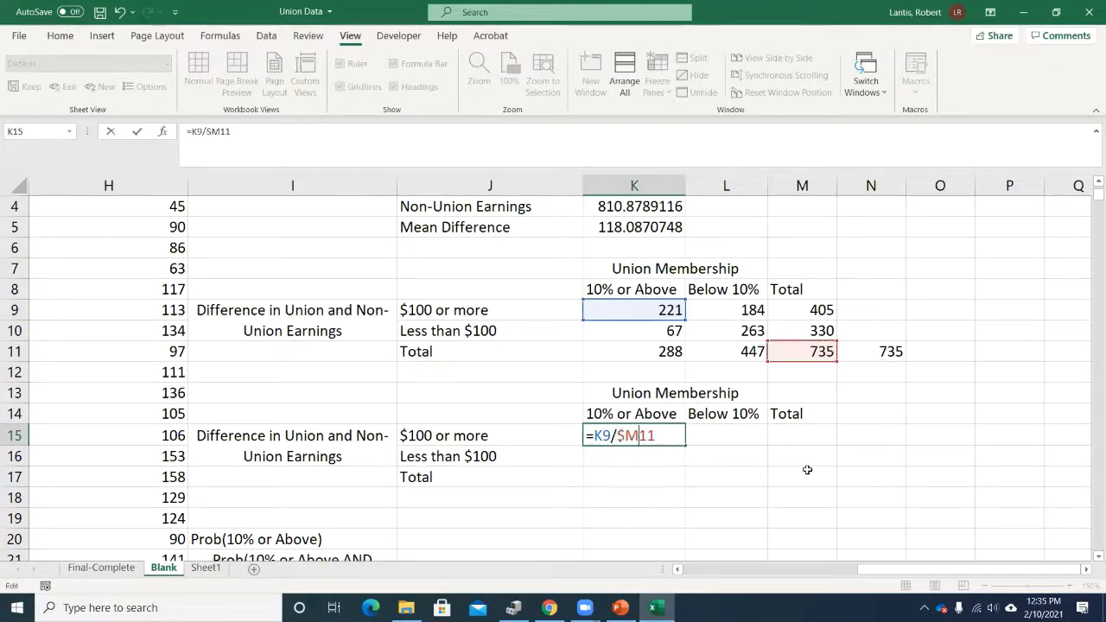
{"action": "key", "text": "Right"}
{"action": "type", "text": "$"}
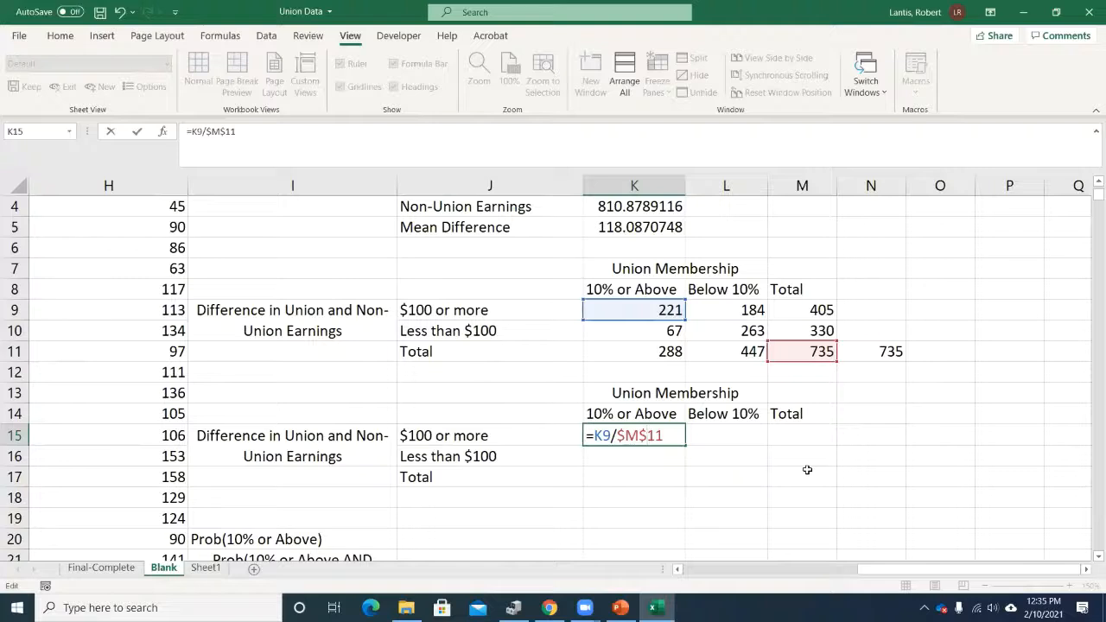
{"action": "key", "text": "Return"}
Fill the K15 proportion formula across and down through M17 and check the formula in M17
{"action": "left_click", "coordinate": [676, 439]}
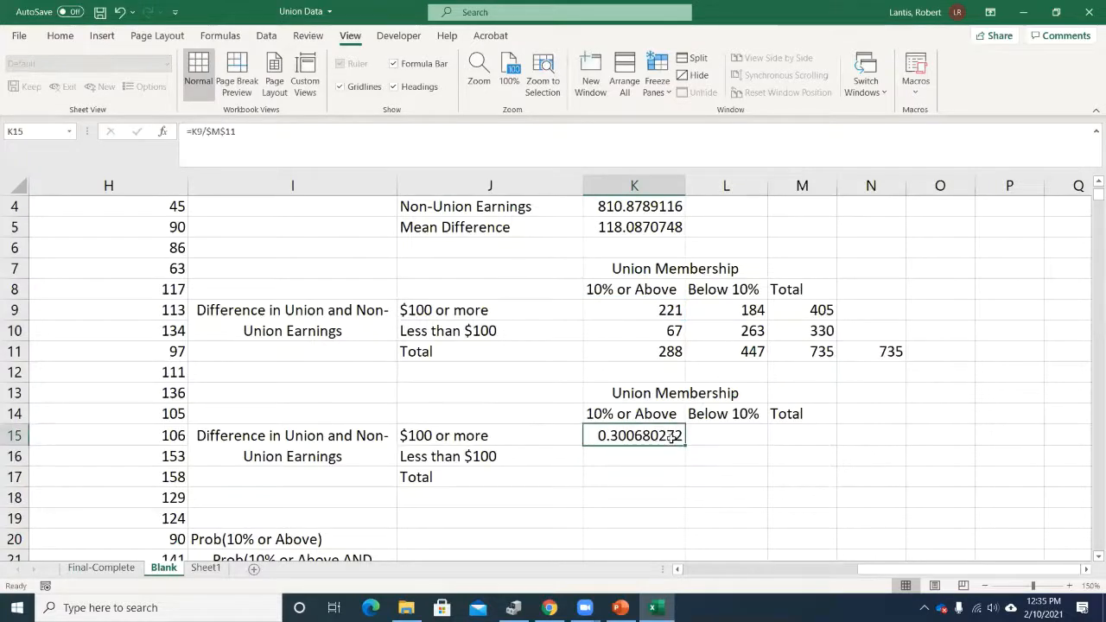
{"action": "left_click_drag", "start_coordinate": [685, 445], "coordinate": [823, 486]}
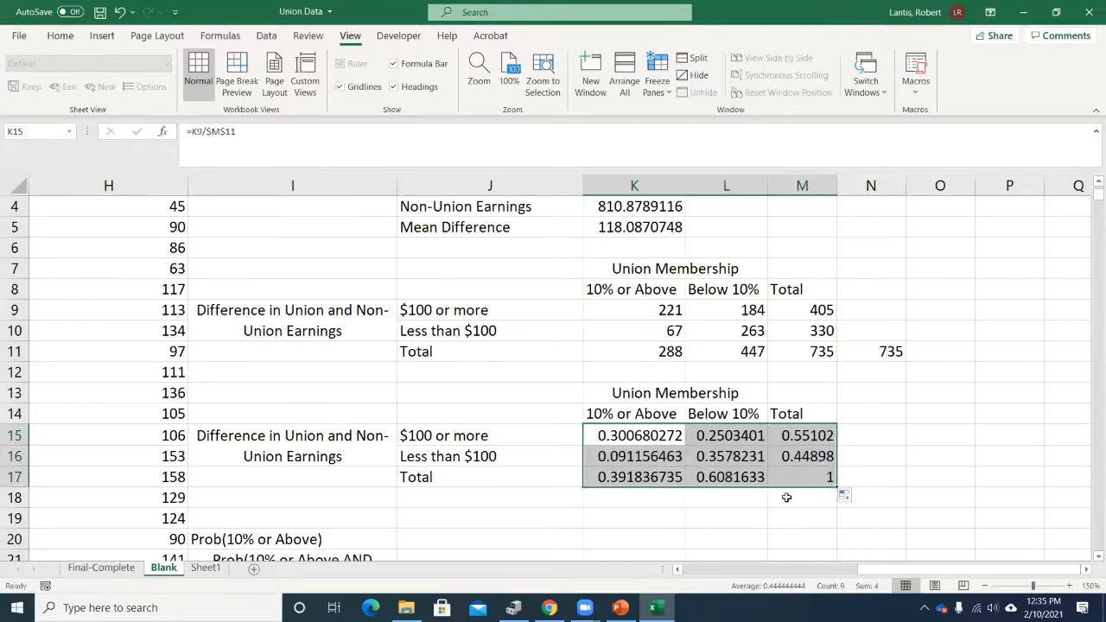
{"action": "left_click", "coordinate": [787, 497]}
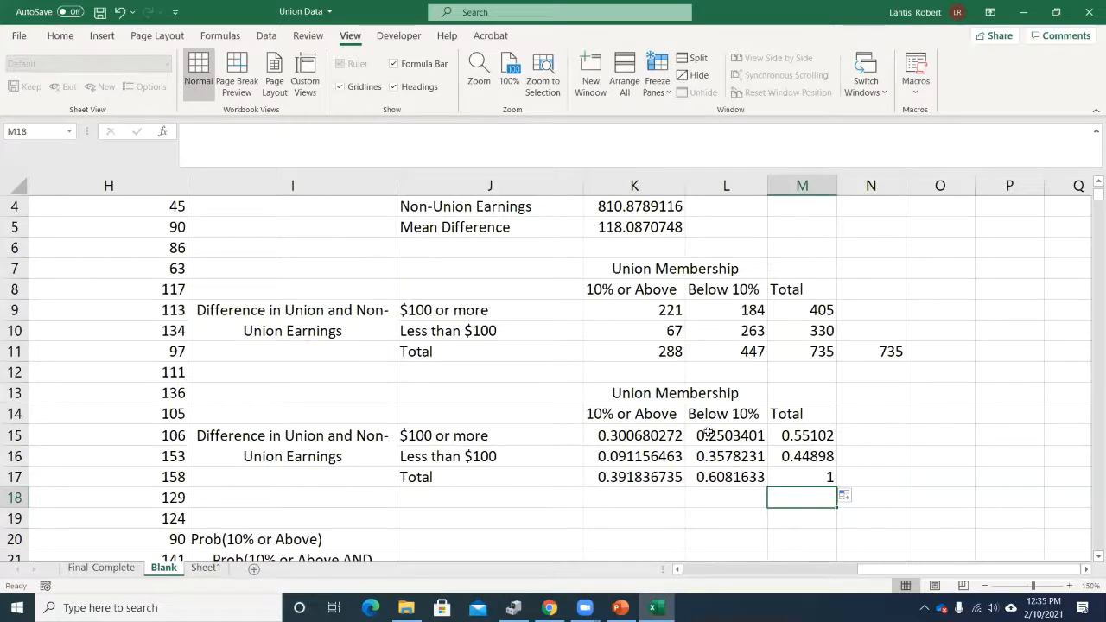
{"action": "double_click", "coordinate": [813, 481]}
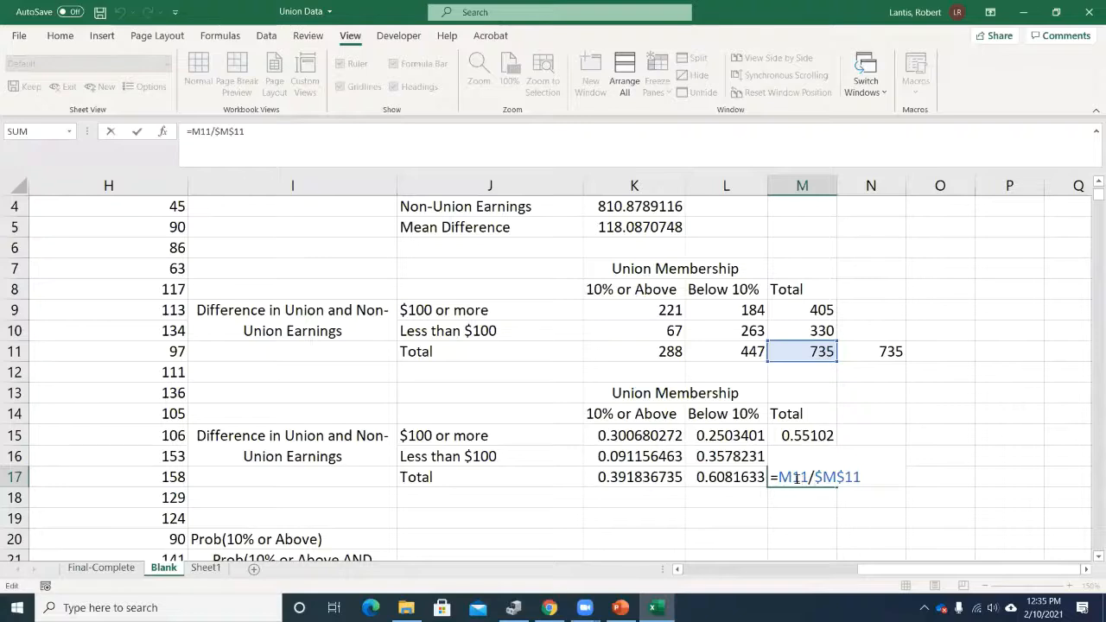
{"action": "key", "text": "Return"}
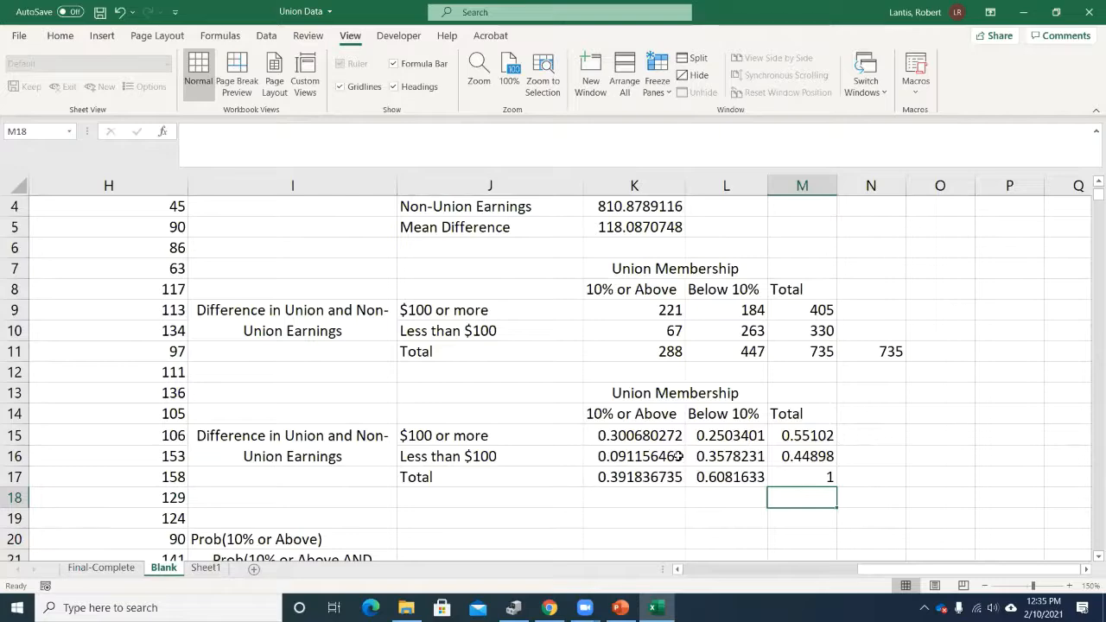
Format the proportions in K15:M17 to show two decimal places
{"action": "scroll", "coordinate": [669, 465], "scroll_direction": "down", "scroll_amount": 2}
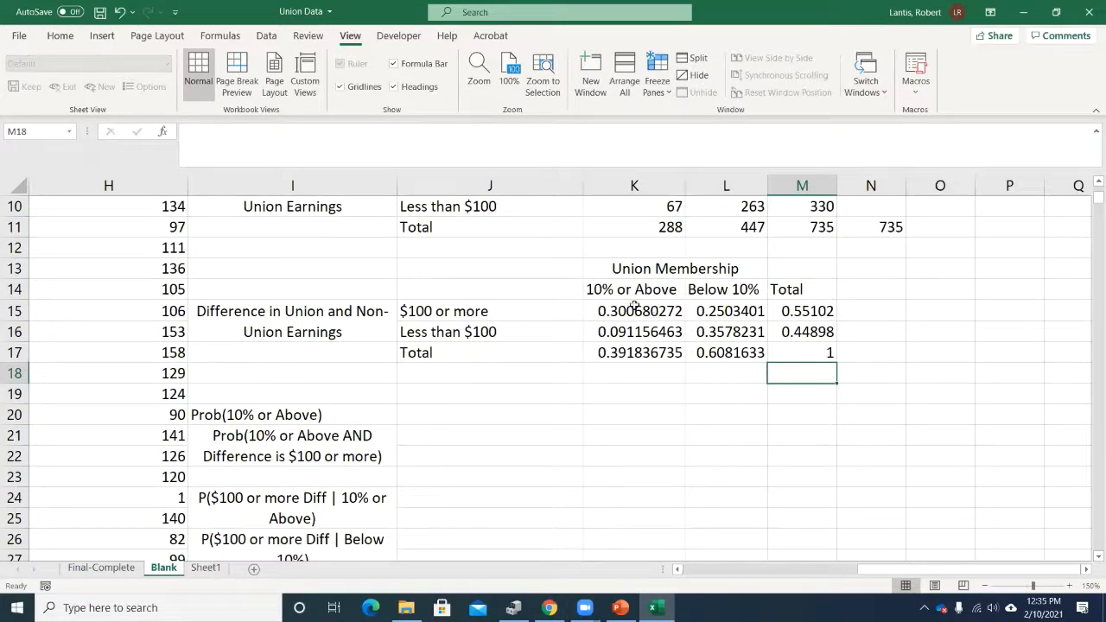
{"action": "left_click_drag", "start_coordinate": [634, 308], "coordinate": [794, 363]}
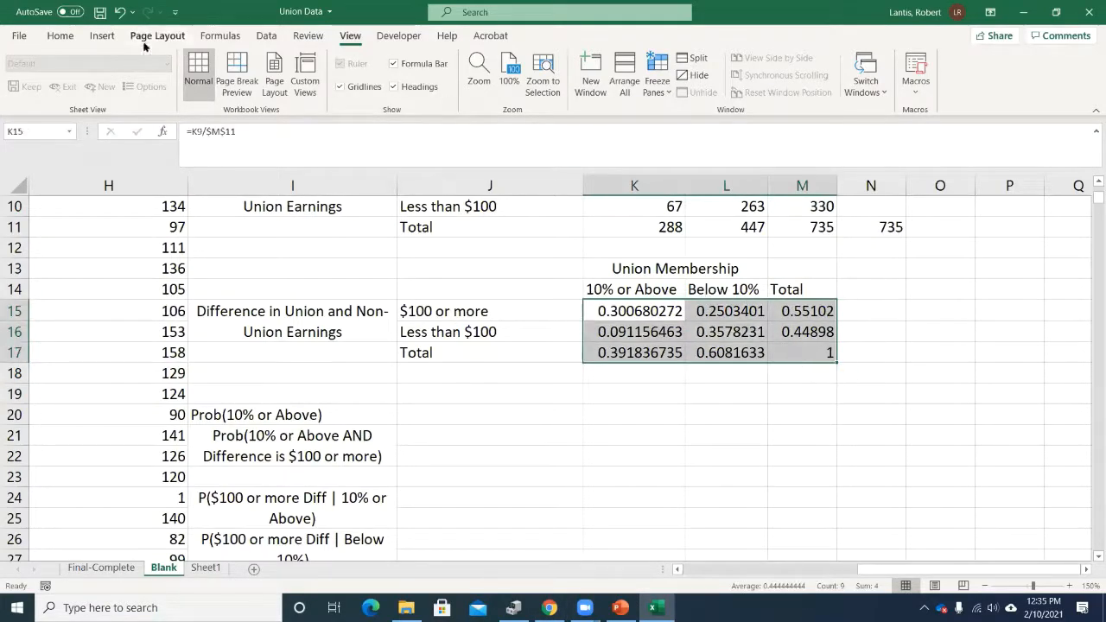
{"action": "left_click", "coordinate": [57, 36]}
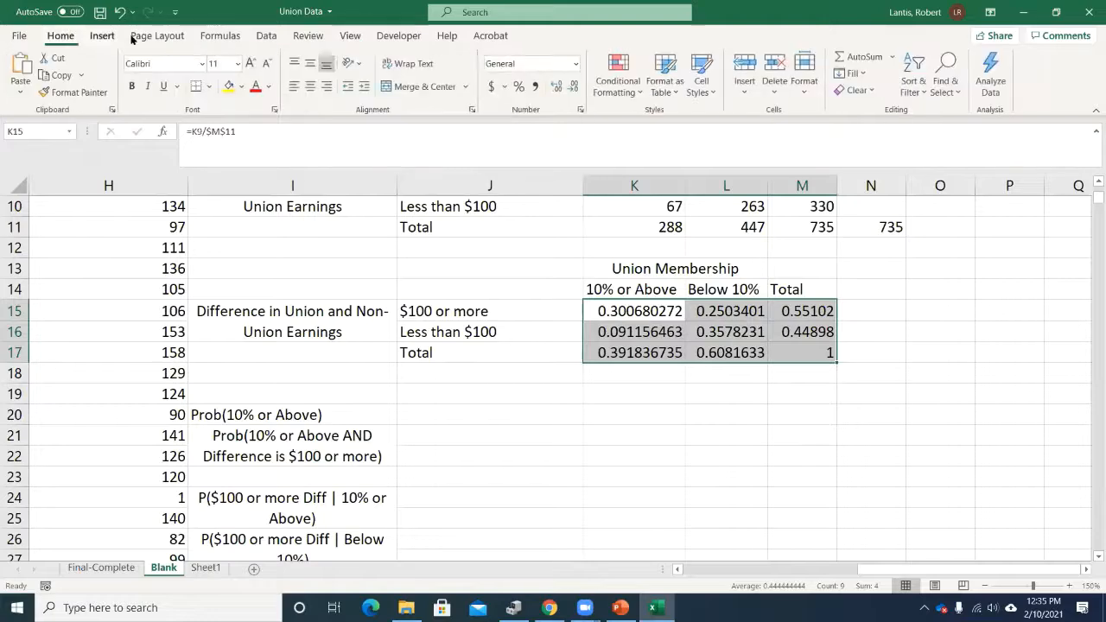
{"action": "left_click", "coordinate": [556, 87]}
{"action": "left_click", "coordinate": [573, 87]}
{"action": "left_click", "coordinate": [572, 87]}
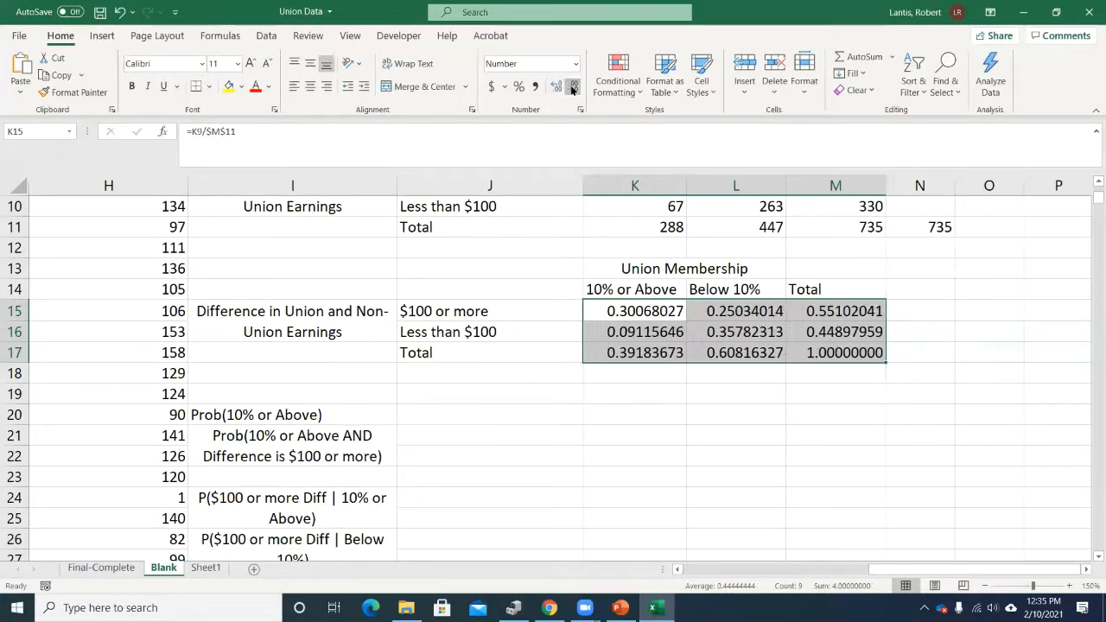
{"action": "left_click", "coordinate": [573, 87]}
{"action": "left_click", "coordinate": [572, 87]}
{"action": "left_click", "coordinate": [573, 87]}
{"action": "left_click", "coordinate": [573, 88]}
{"action": "left_click", "coordinate": [573, 87]}
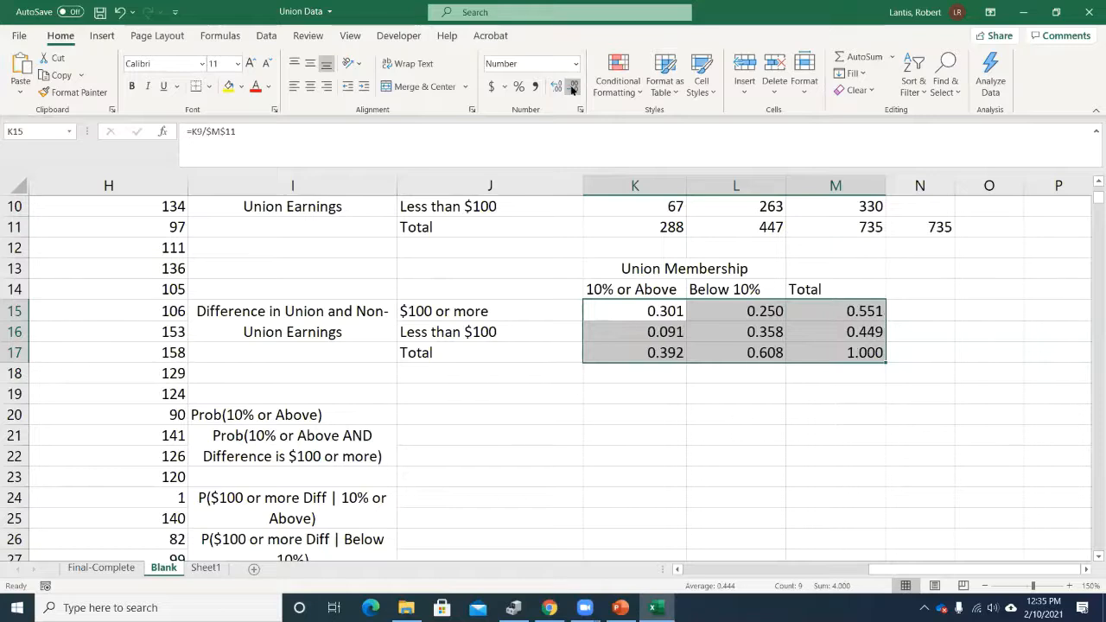
{"action": "left_click", "coordinate": [573, 87]}
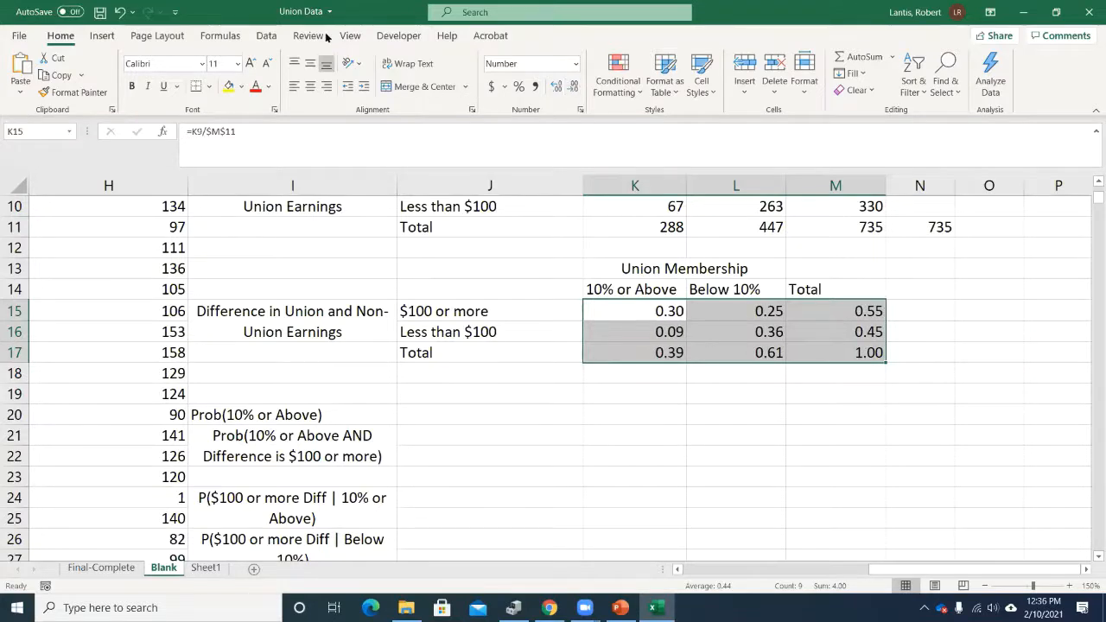
{"action": "left_click", "coordinate": [875, 411]}
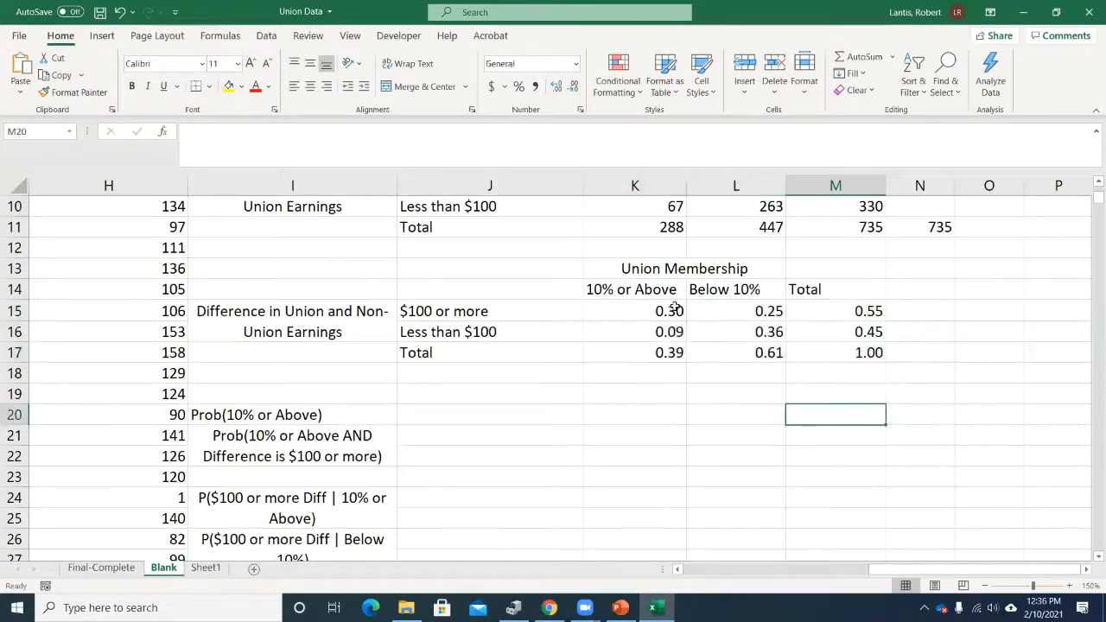
Enter =K17 in J20 for Prob(10% or Above) and =K15 in J21 for the joint probability with a $100 or more difference
{"action": "left_click", "coordinate": [674, 313]}
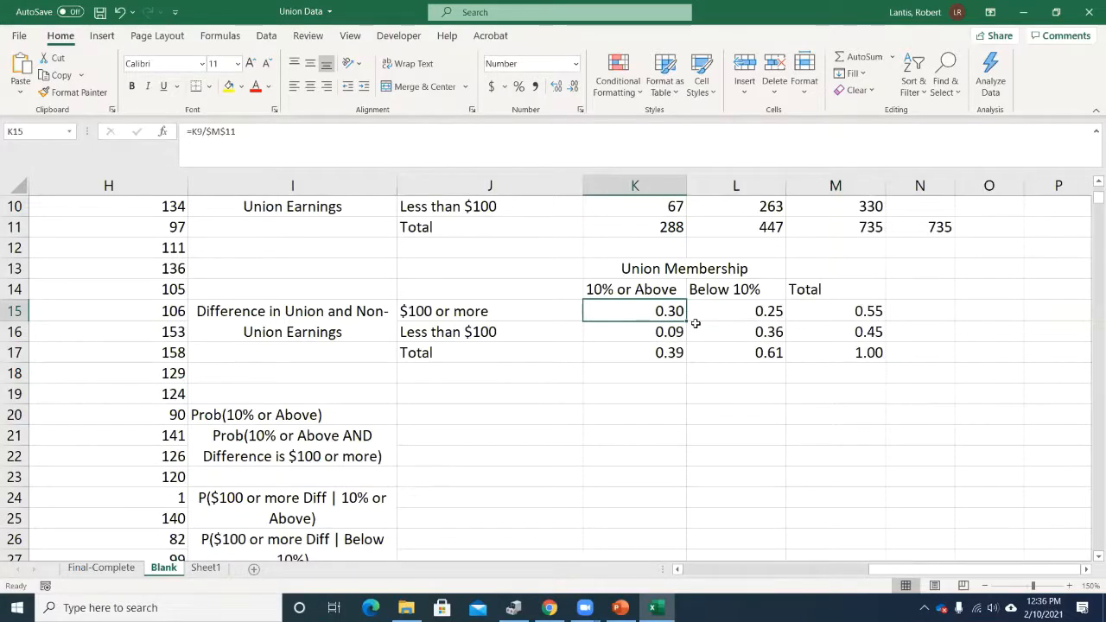
{"action": "left_click", "coordinate": [427, 414]}
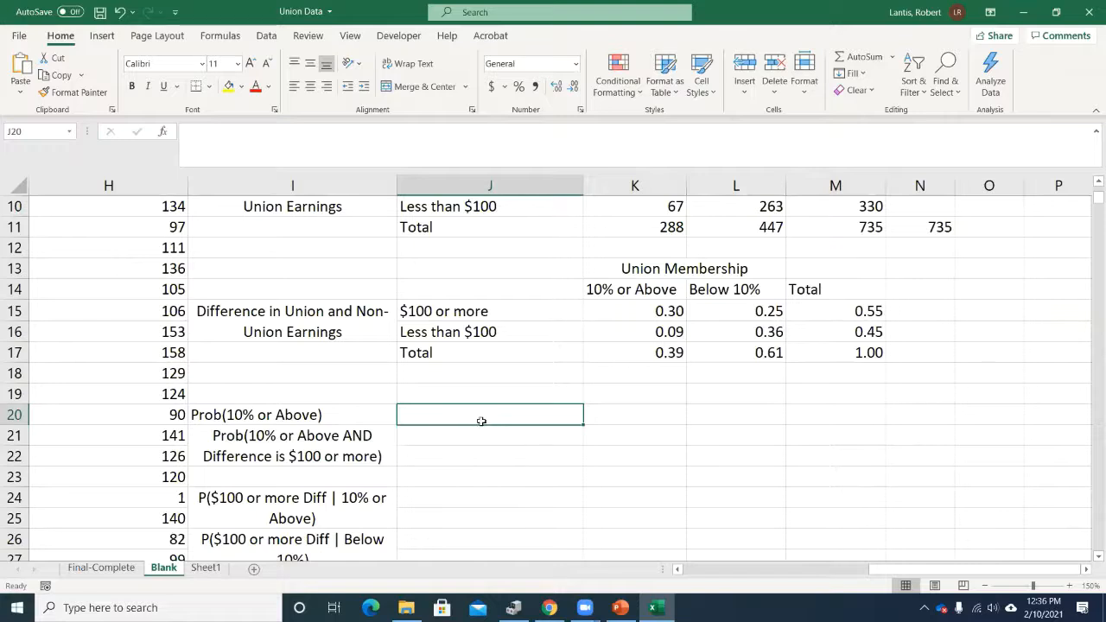
{"action": "type", "text": "="}
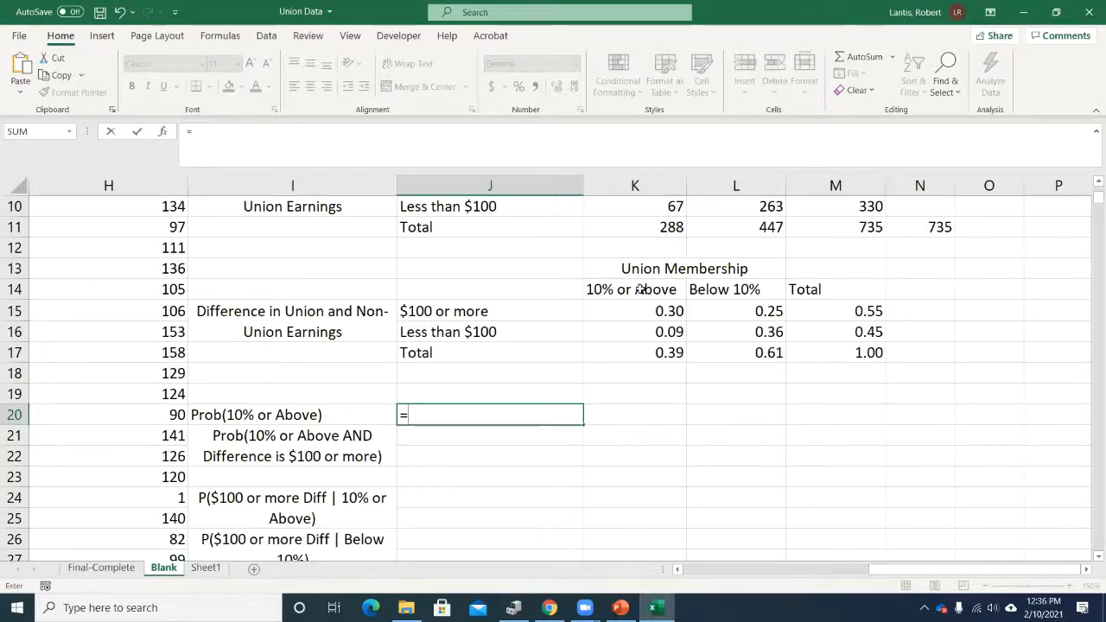
{"action": "left_click", "coordinate": [643, 354]}
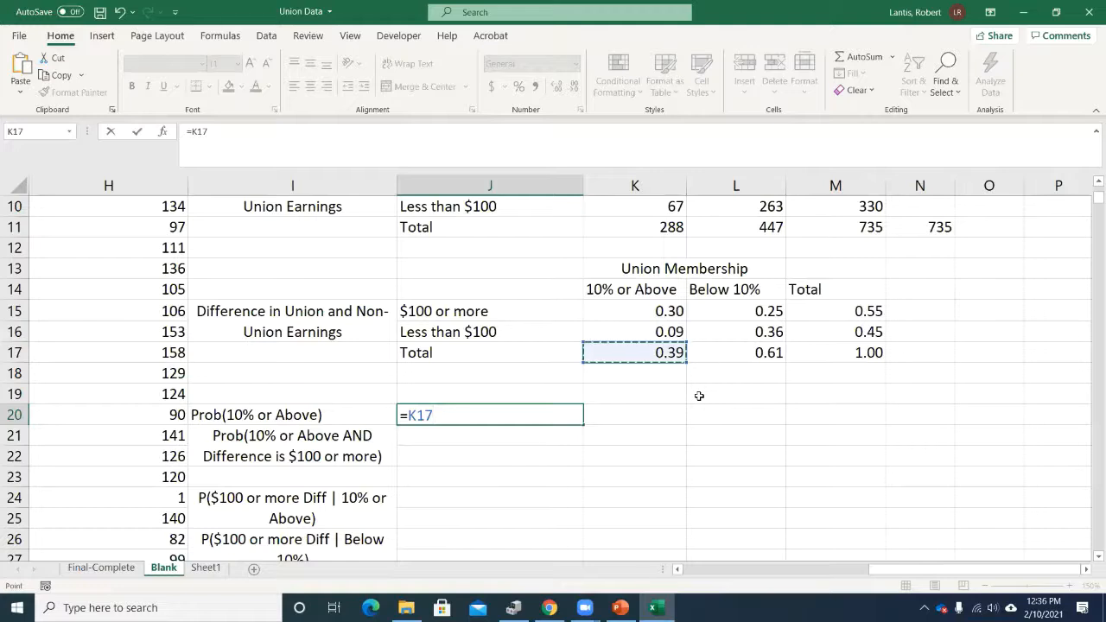
{"action": "key", "text": "Return"}
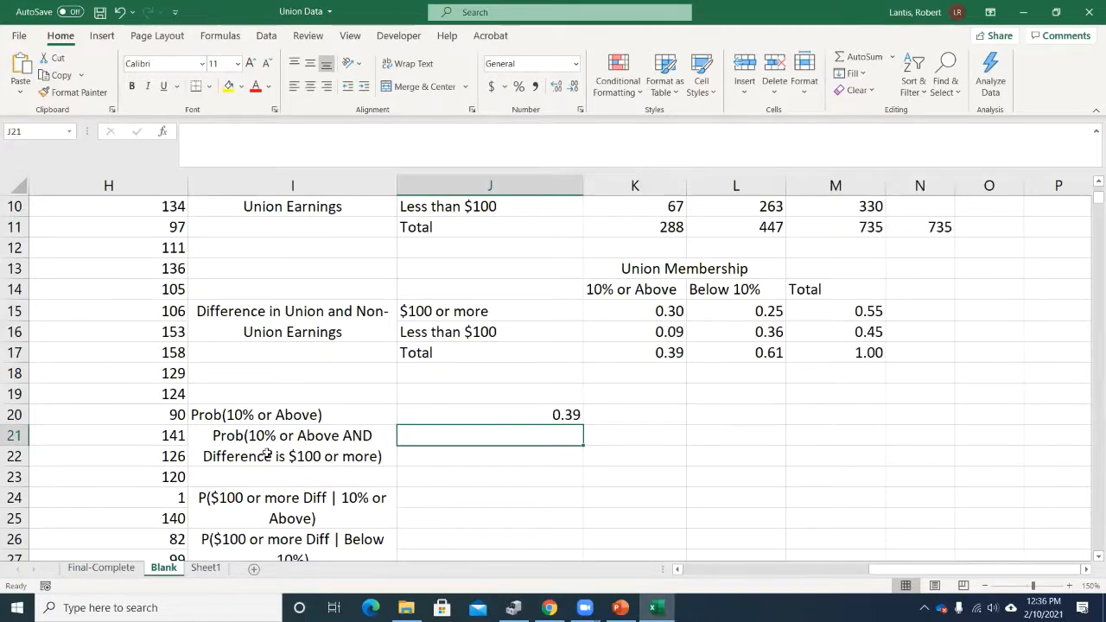
{"action": "type", "text": "="}
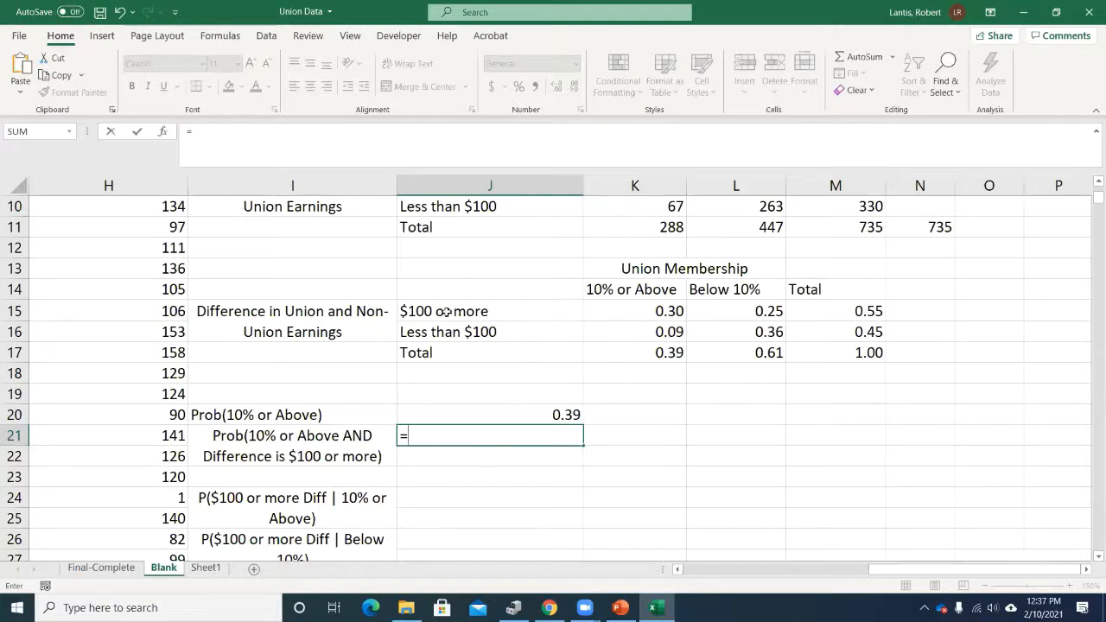
{"action": "left_click", "coordinate": [626, 312]}
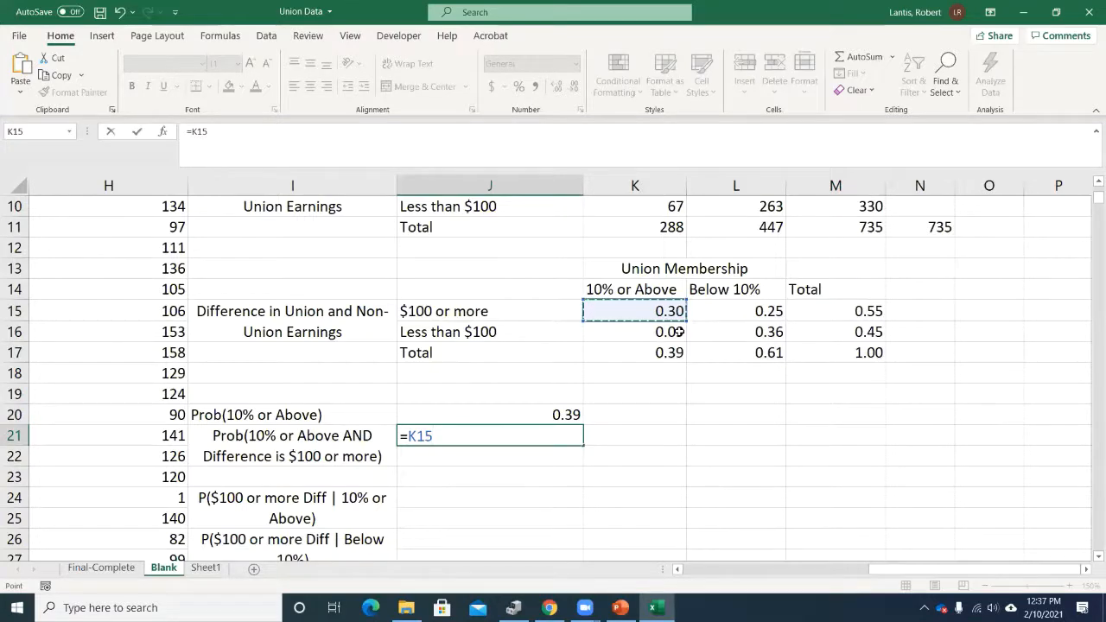
{"action": "key", "text": "Return"}
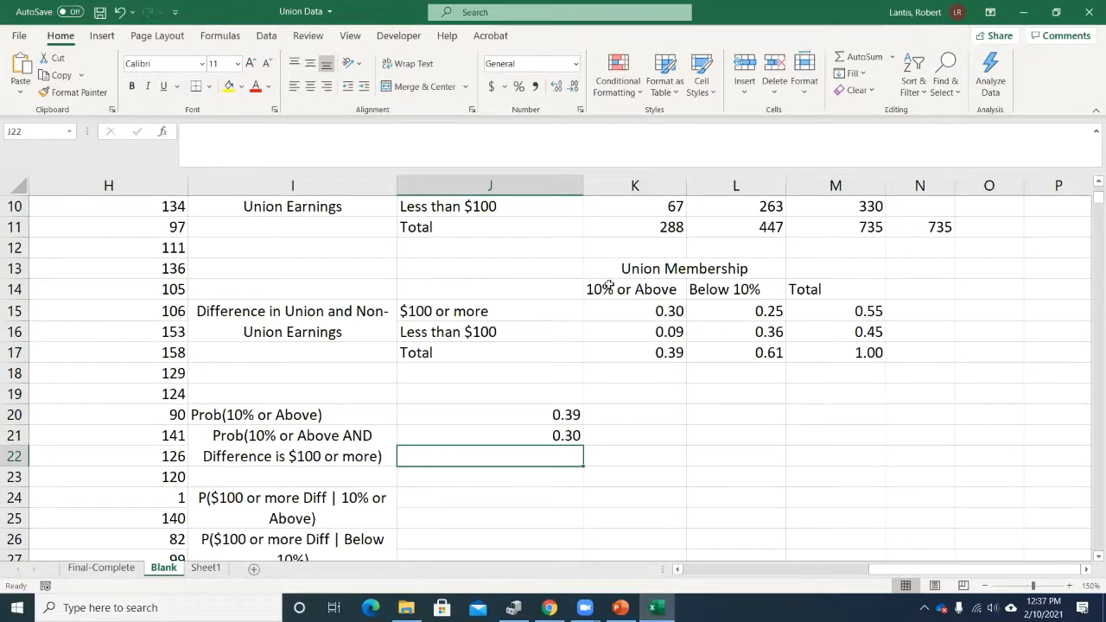
Compute the conditional probability of a $100 or more difference given 10% or above in J24 with =K15/K17
{"action": "scroll", "coordinate": [561, 303], "scroll_direction": "down", "scroll_amount": 1}
{"action": "left_click", "coordinate": [459, 432]}
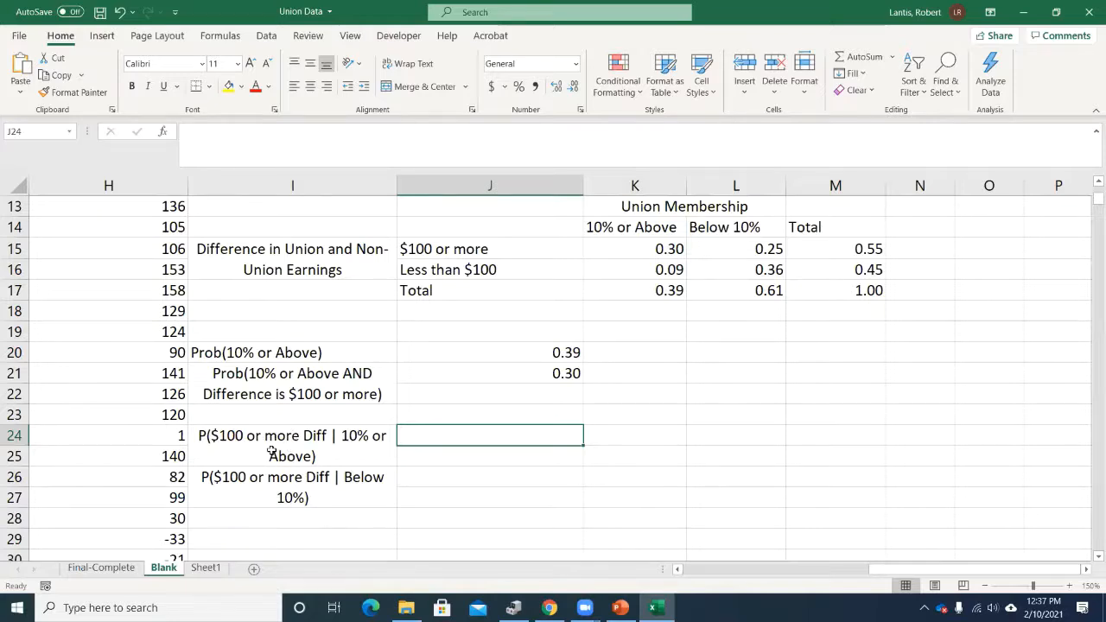
{"action": "type", "text": "="}
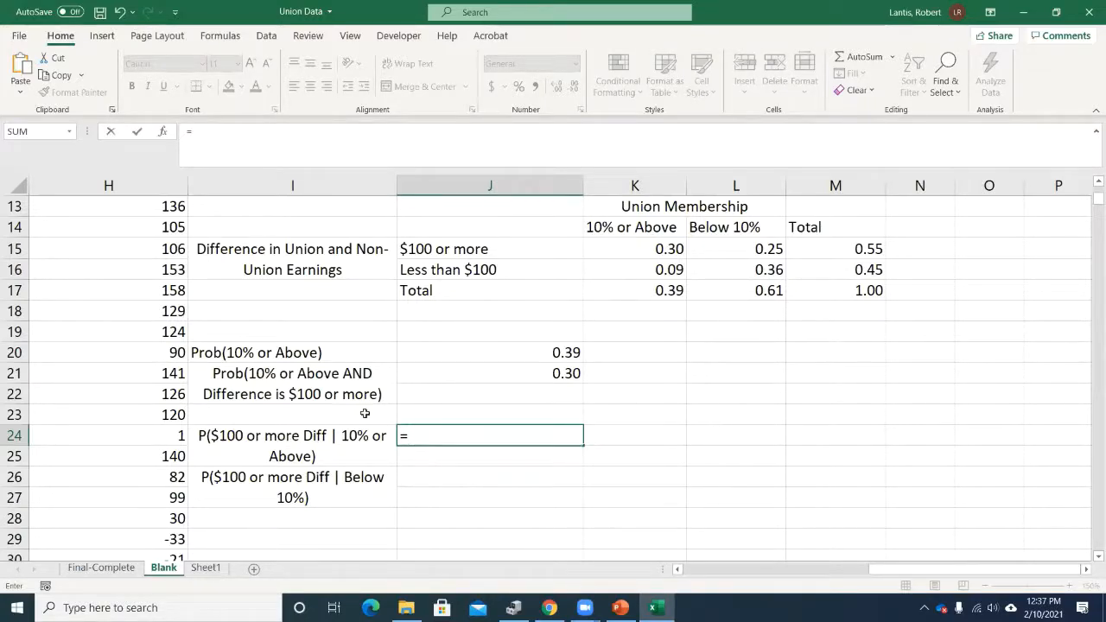
{"action": "left_click", "coordinate": [639, 240]}
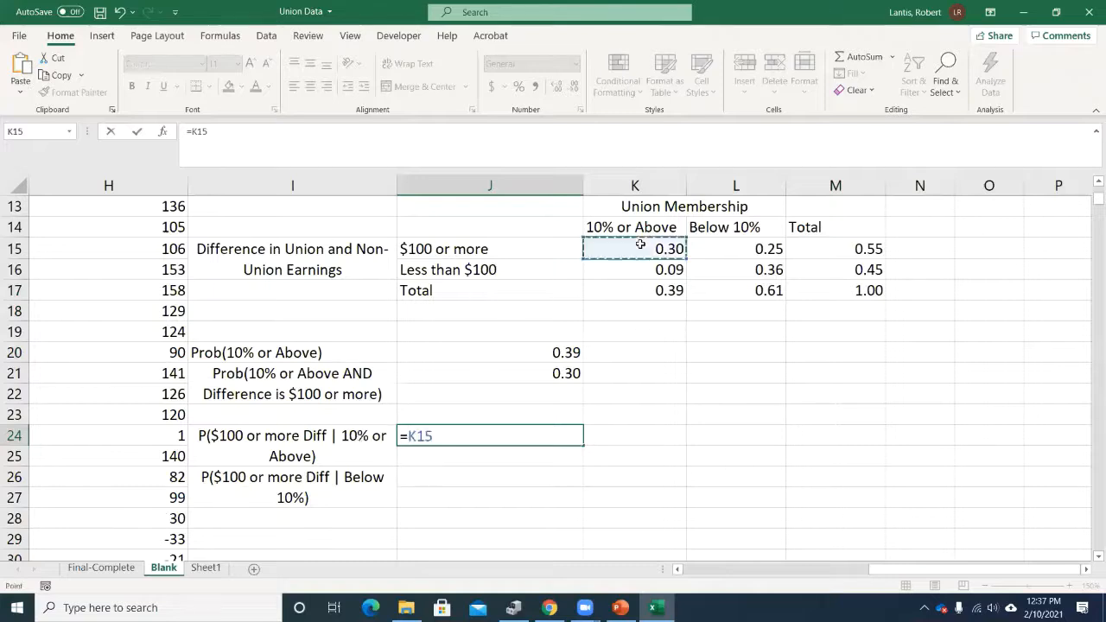
{"action": "type", "text": "/"}
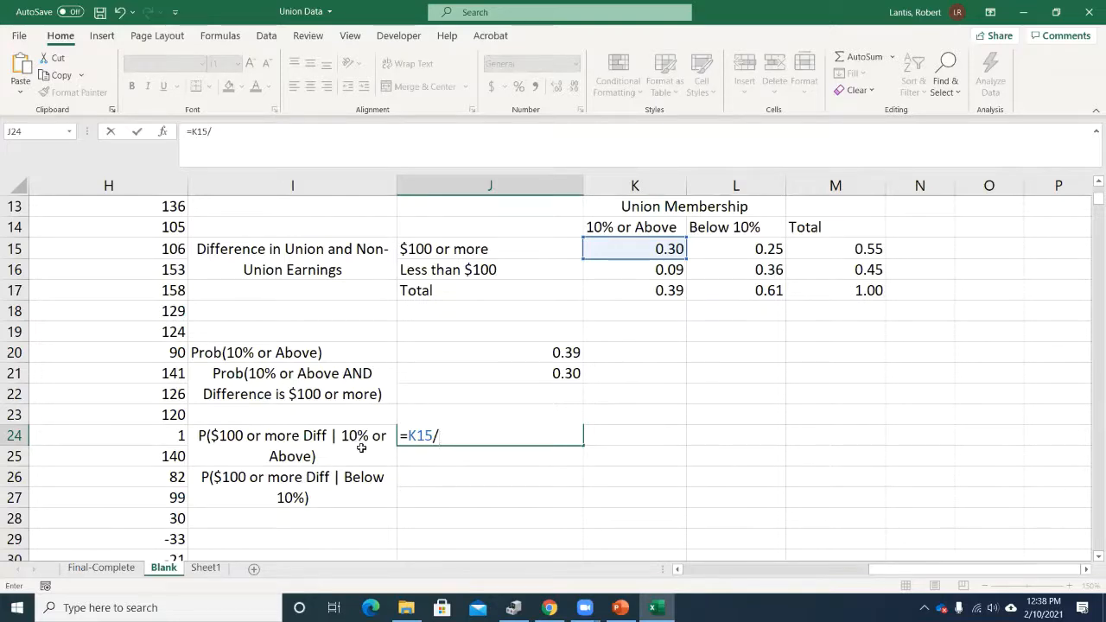
{"action": "left_click", "coordinate": [649, 290]}
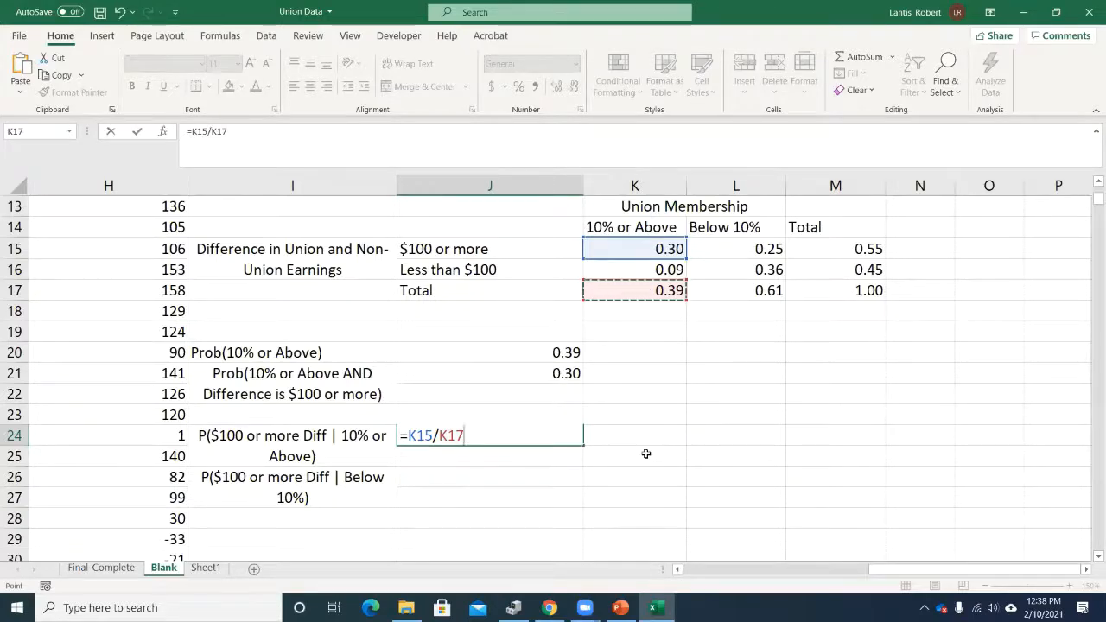
{"action": "key", "text": "Return"}
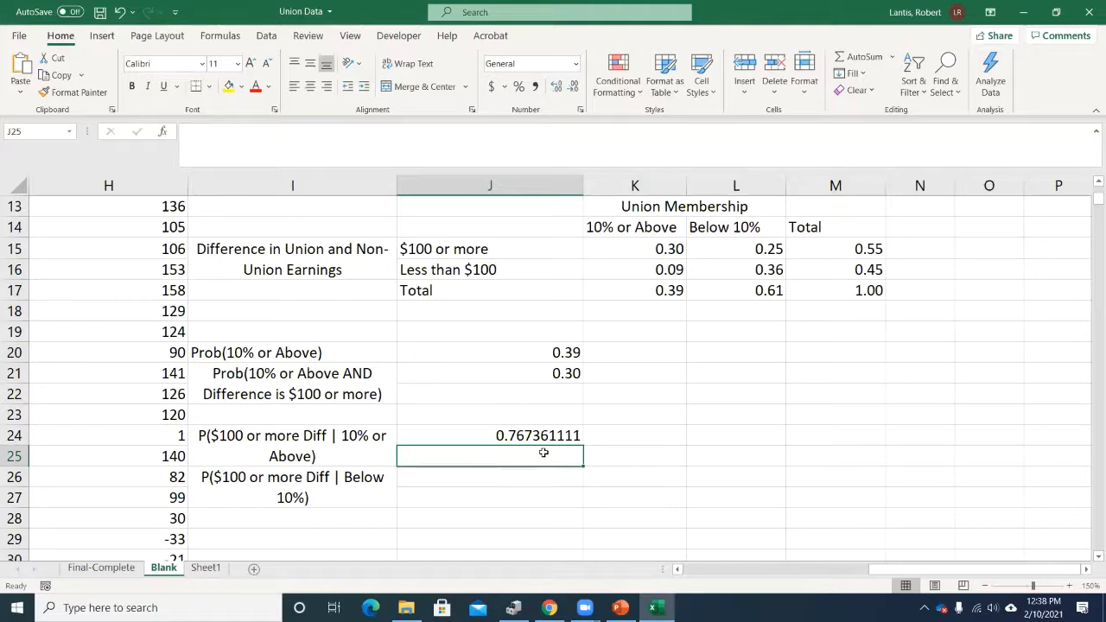
Compute the conditional probability of a $100 or more difference given below 10% in J26 with =L15/L17
{"action": "left_click", "coordinate": [476, 474]}
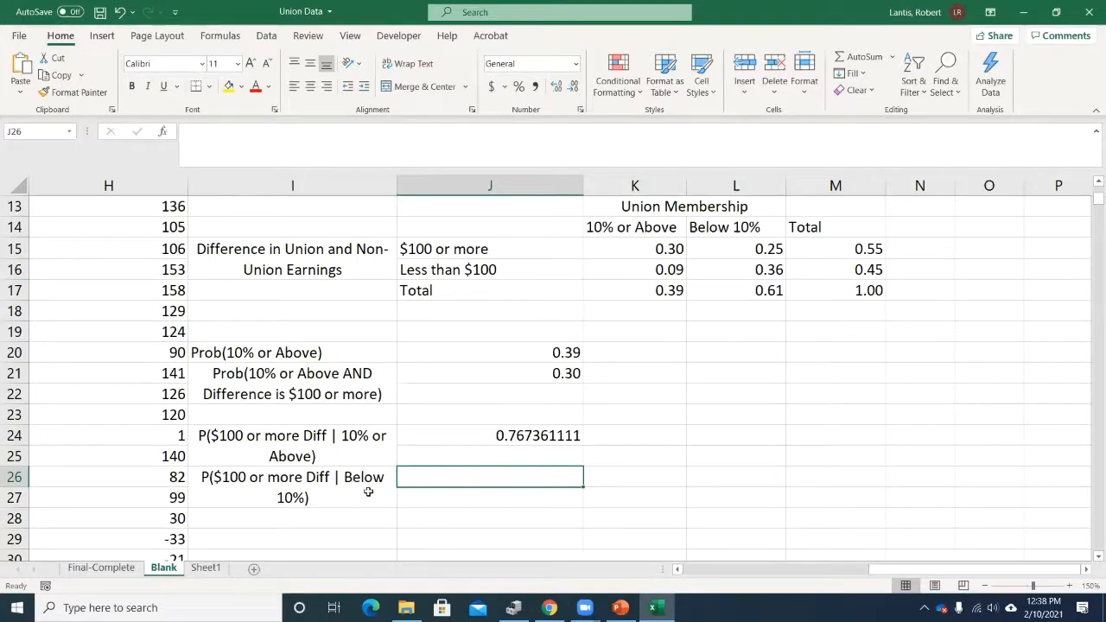
{"action": "type", "text": "="}
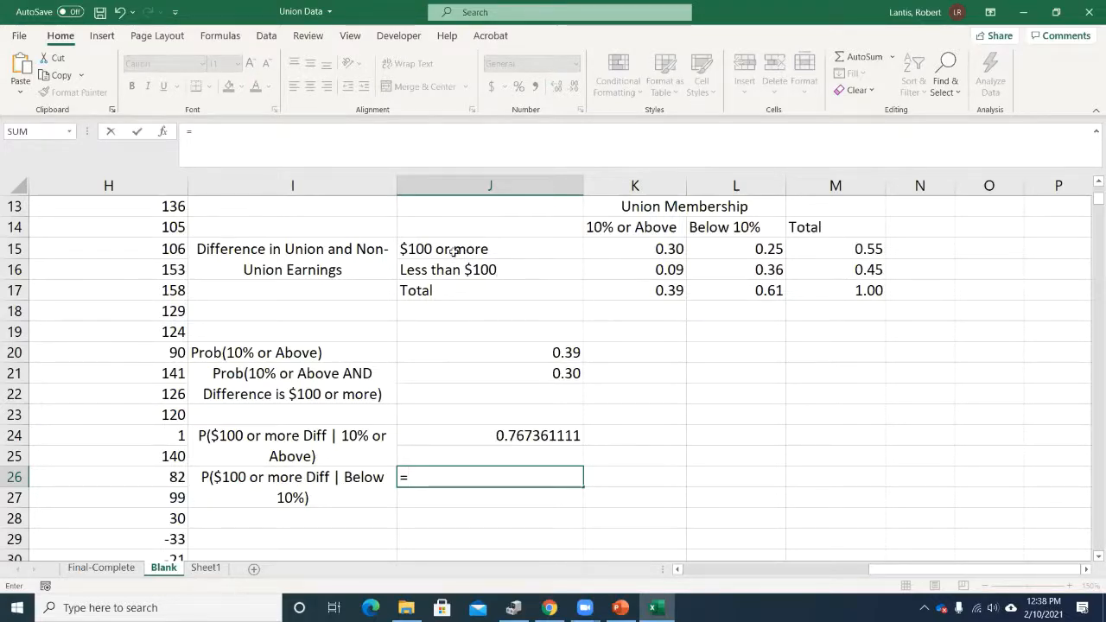
{"action": "left_click", "coordinate": [745, 248]}
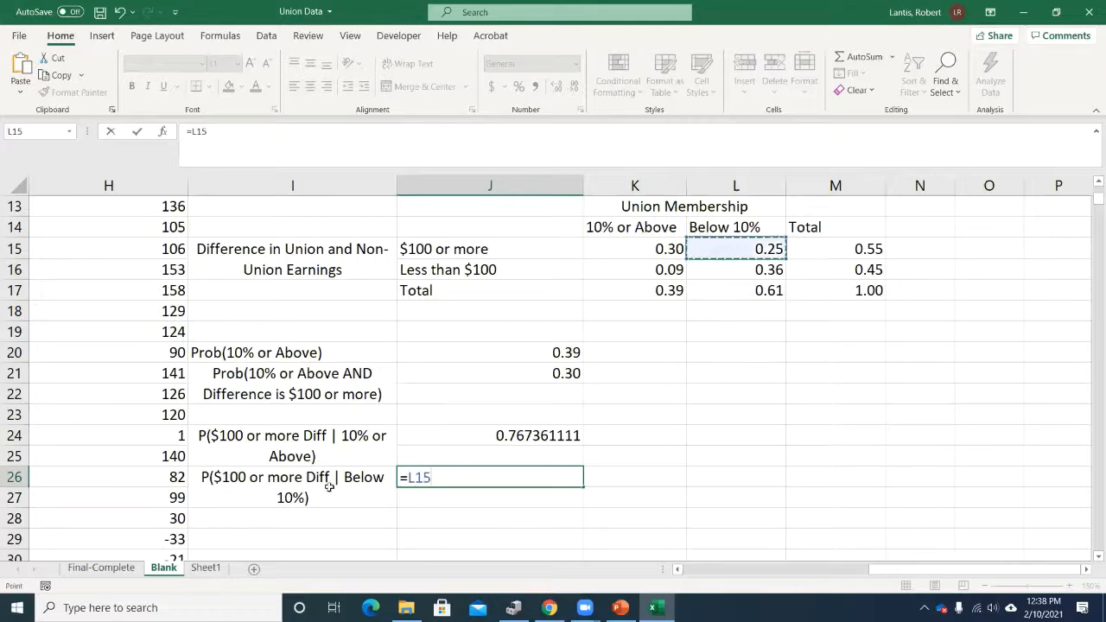
{"action": "type", "text": "/"}
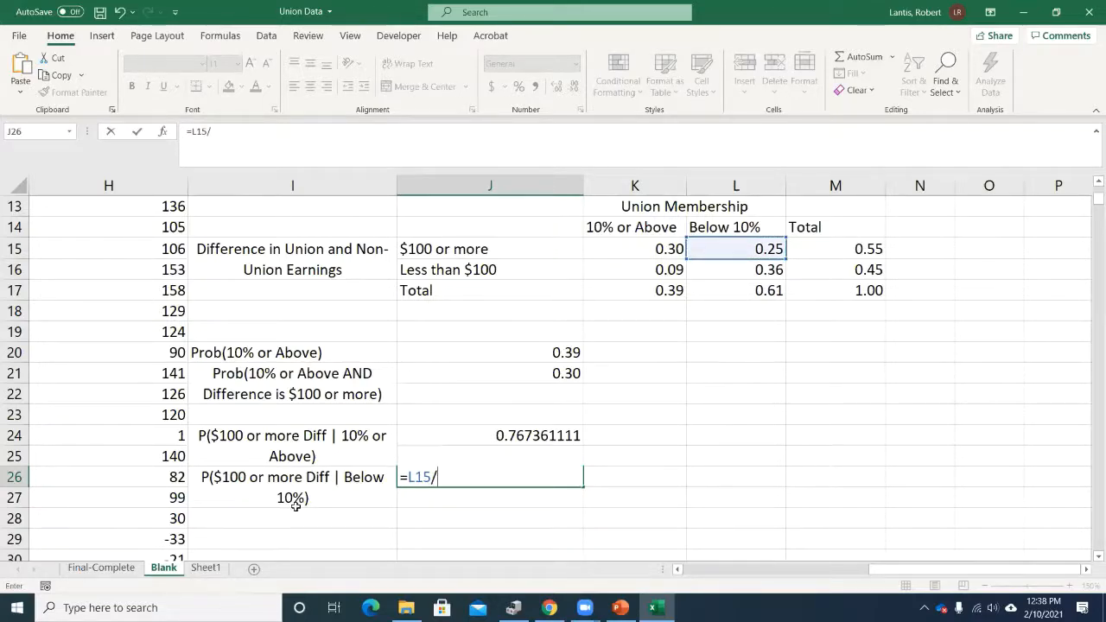
{"action": "left_click", "coordinate": [734, 290]}
{"action": "key", "text": "Return"}
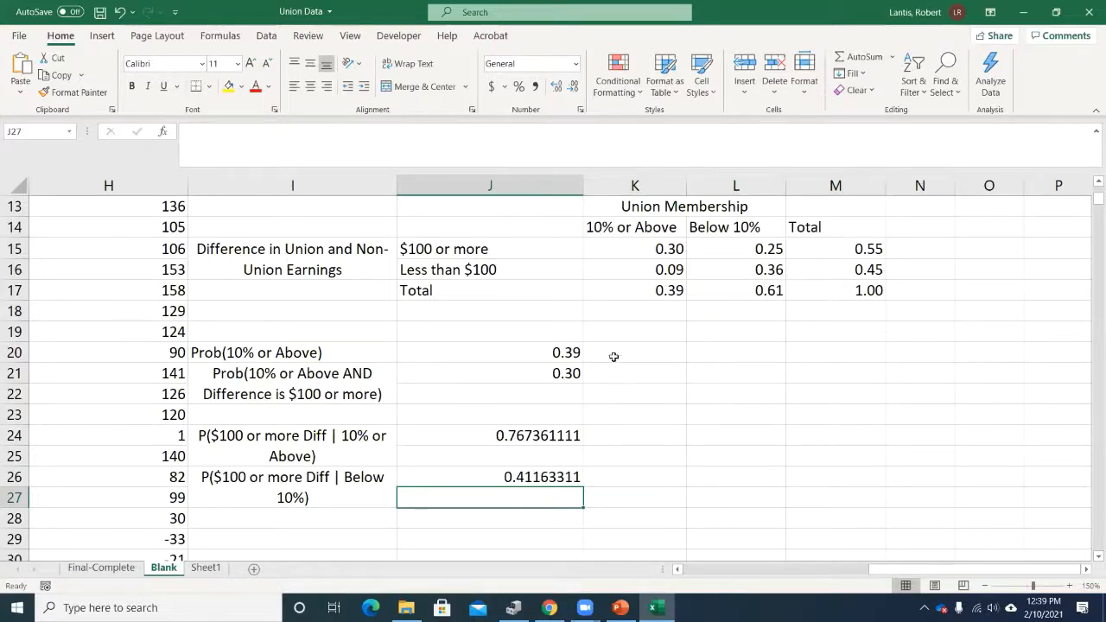
Enter =M15*K17 in L20 to multiply the marginal probabilities of $100 or more and 10% or above
{"action": "left_click", "coordinate": [726, 350]}
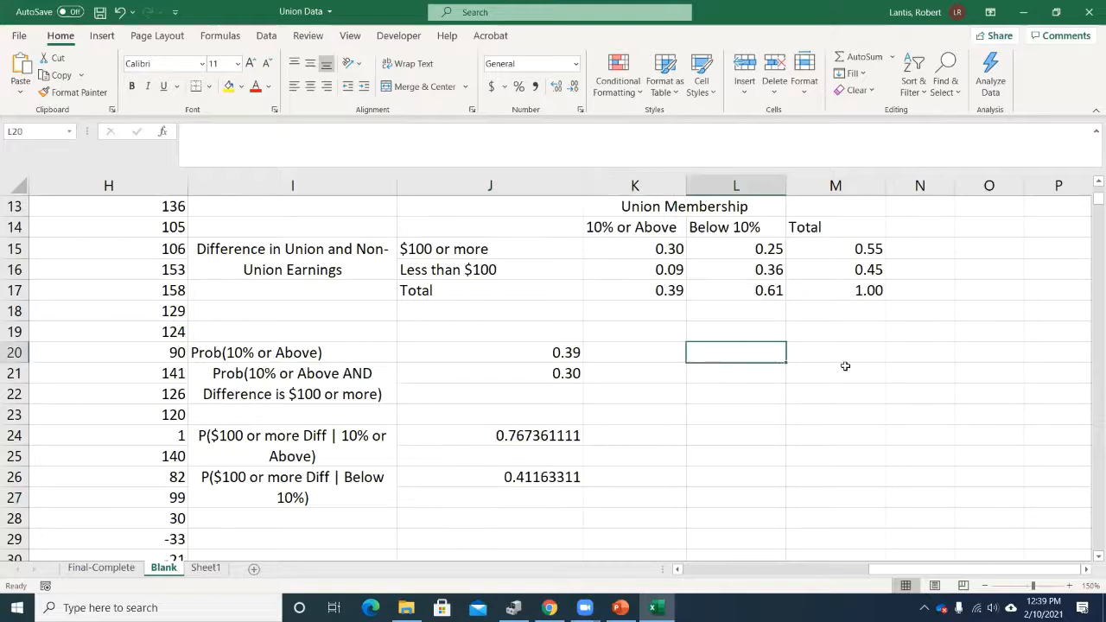
{"action": "type", "text": "="}
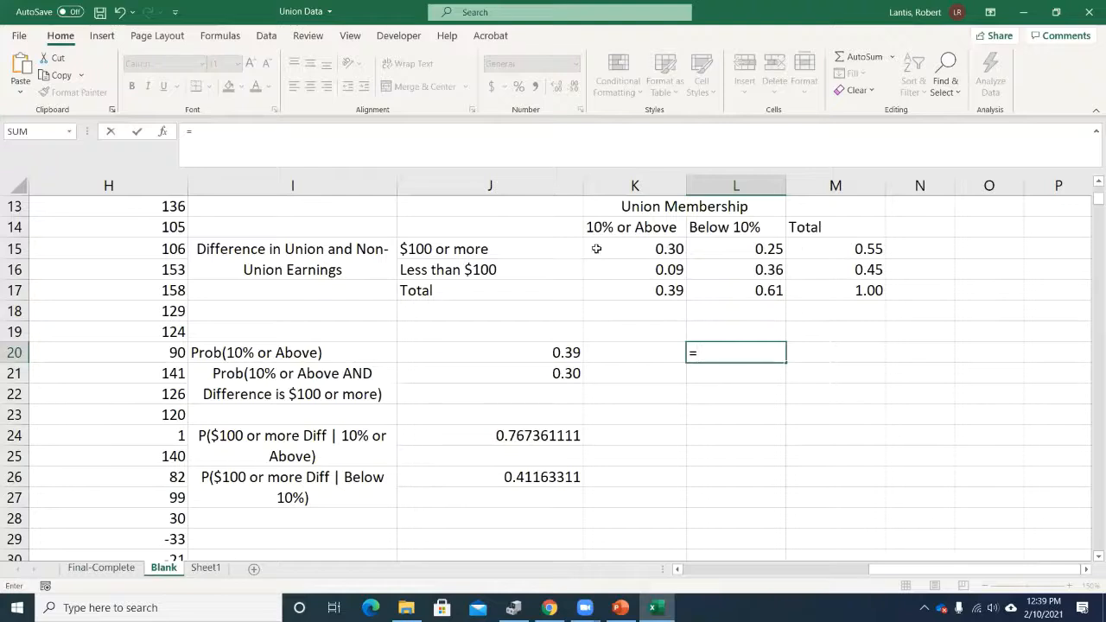
{"action": "left_click", "coordinate": [845, 249]}
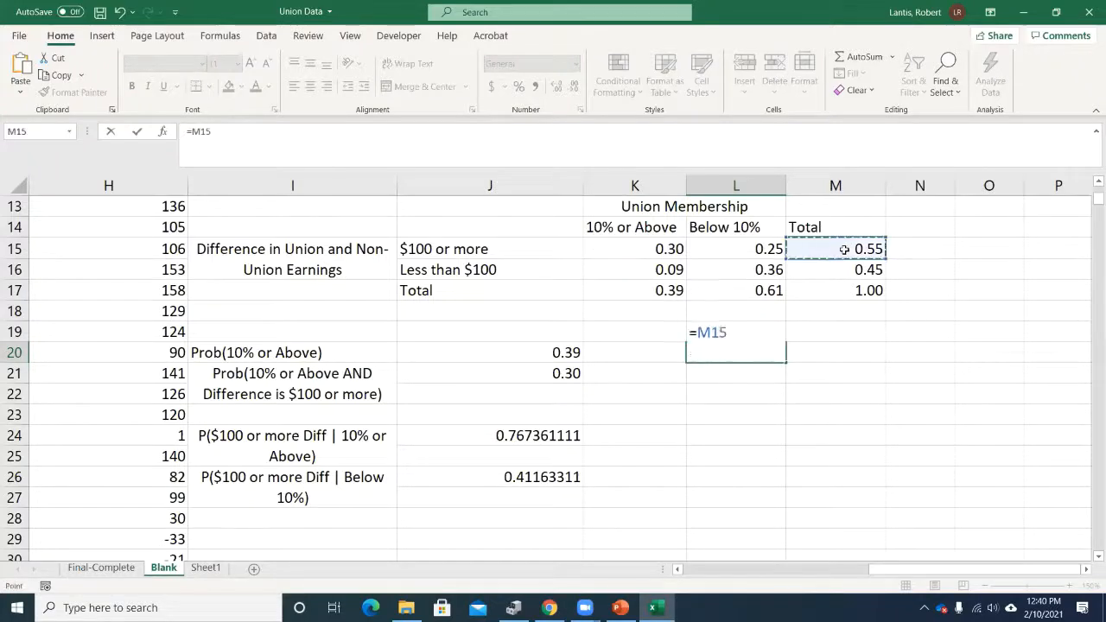
{"action": "type", "text": "*"}
{"action": "left_click", "coordinate": [652, 286]}
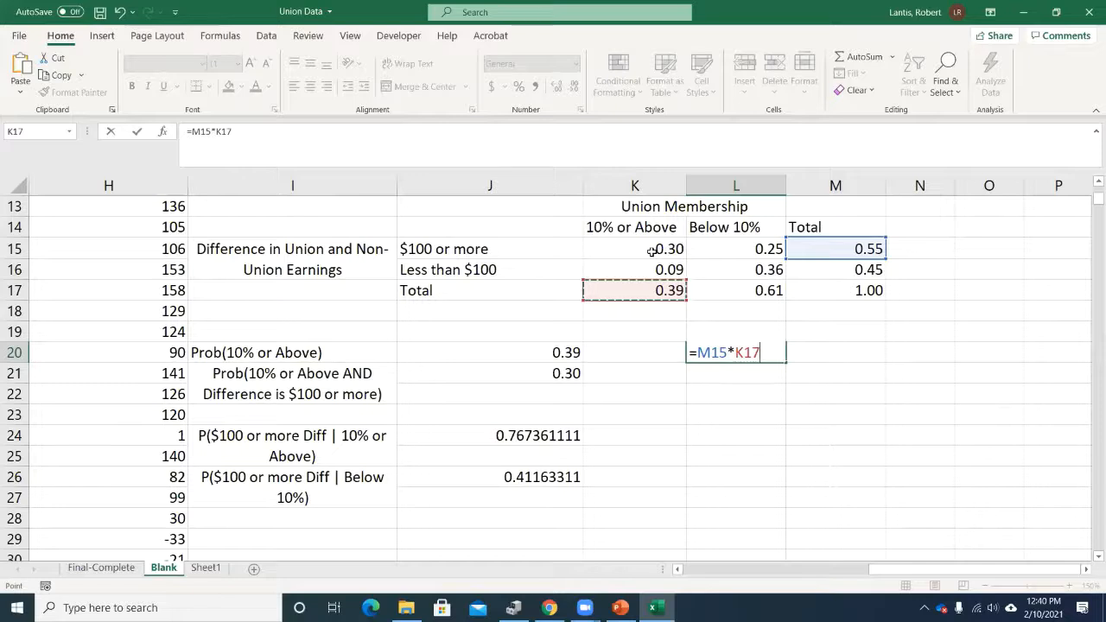
{"action": "key", "text": "Return"}
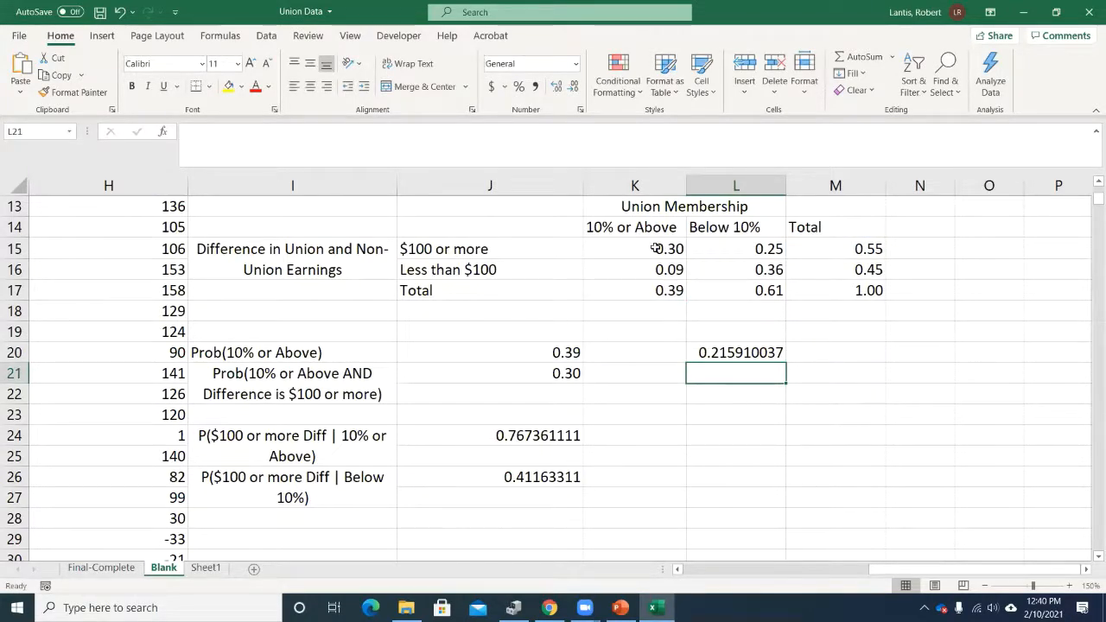
Enter the note "Not Independent" in L21 below the product of the marginal probabilities
{"action": "type", "text": "Not Ind"}
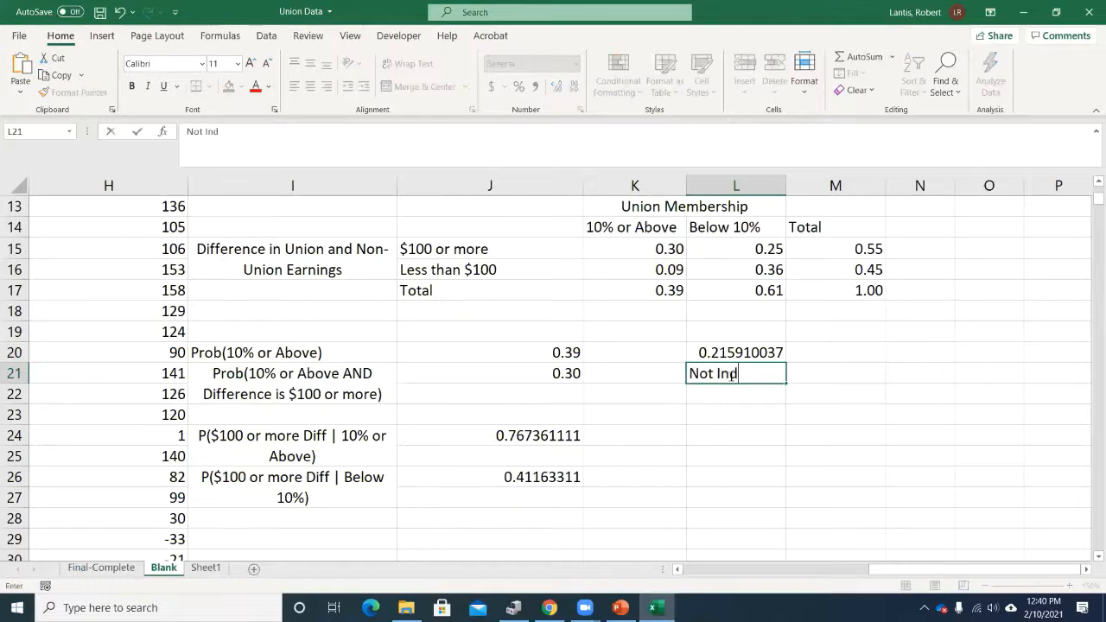
{"action": "type", "text": "ependent"}
{"action": "key", "text": "Return"}
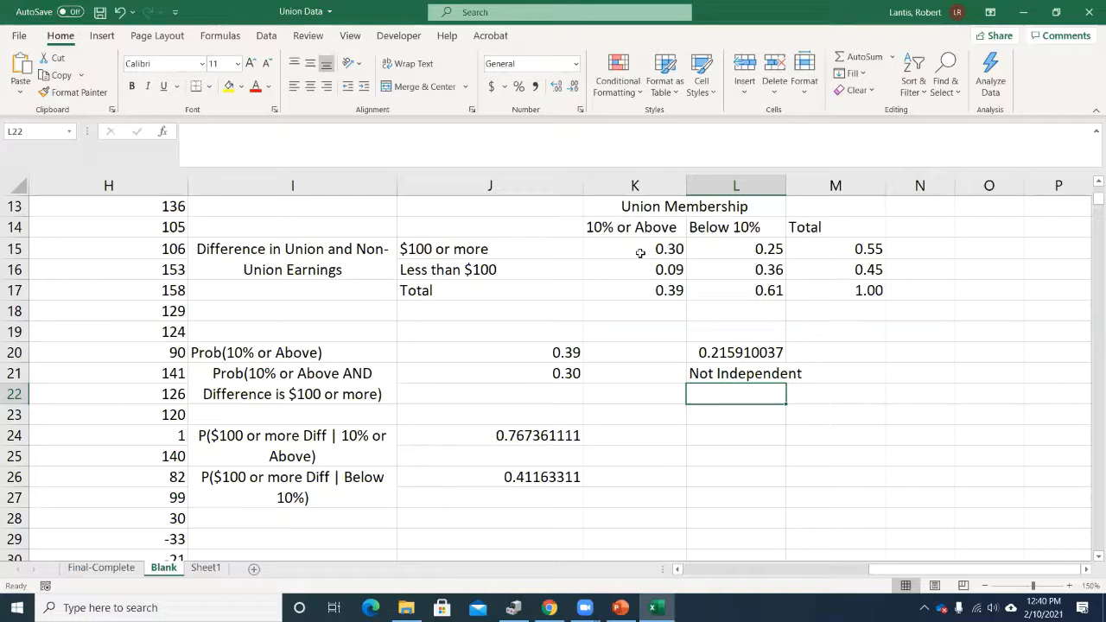
{"action": "left_click", "coordinate": [667, 252]}
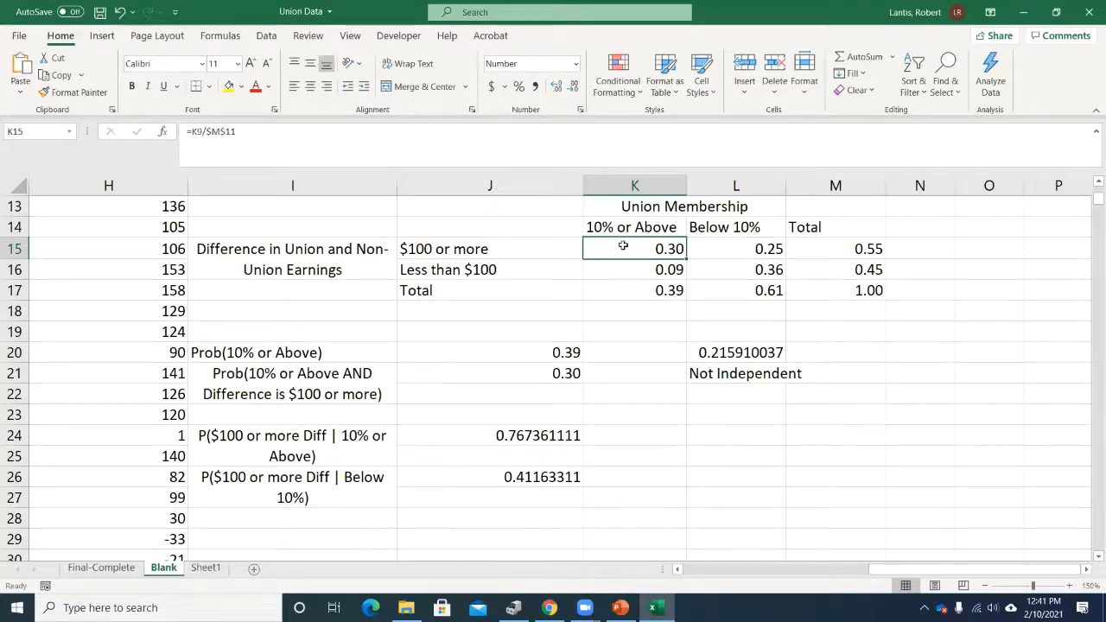
{"action": "mouse_move", "coordinate": [928, 574]}
{"action": "left_mouse_down"}
{"action": "mouse_move", "coordinate": [914, 574]}
{"action": "mouse_move", "coordinate": [927, 572]}
{"action": "left_mouse_up"}
{"action": "scroll", "coordinate": [697, 389], "scroll_direction": "up", "scroll_amount": 3}
{"action": "scroll", "coordinate": [696, 389], "scroll_direction": "up", "scroll_amount": 2}
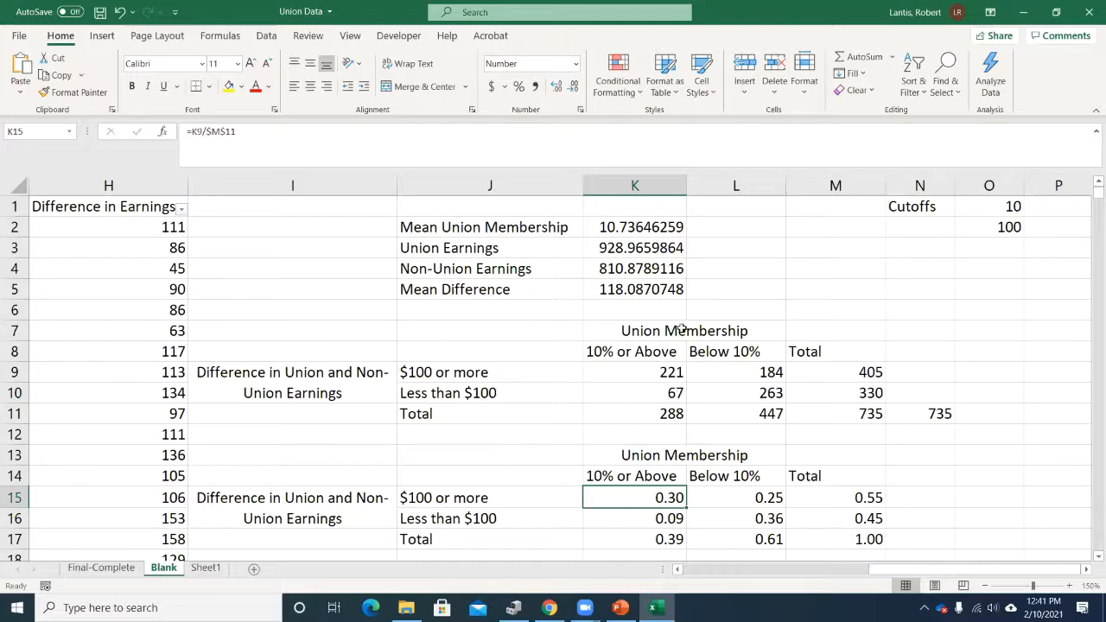
Compare the count tables, proportion tables and probabilities on the Blank sheet with those on the Final-Complete sheet
{"action": "scroll", "coordinate": [635, 346], "scroll_direction": "down", "scroll_amount": 4}
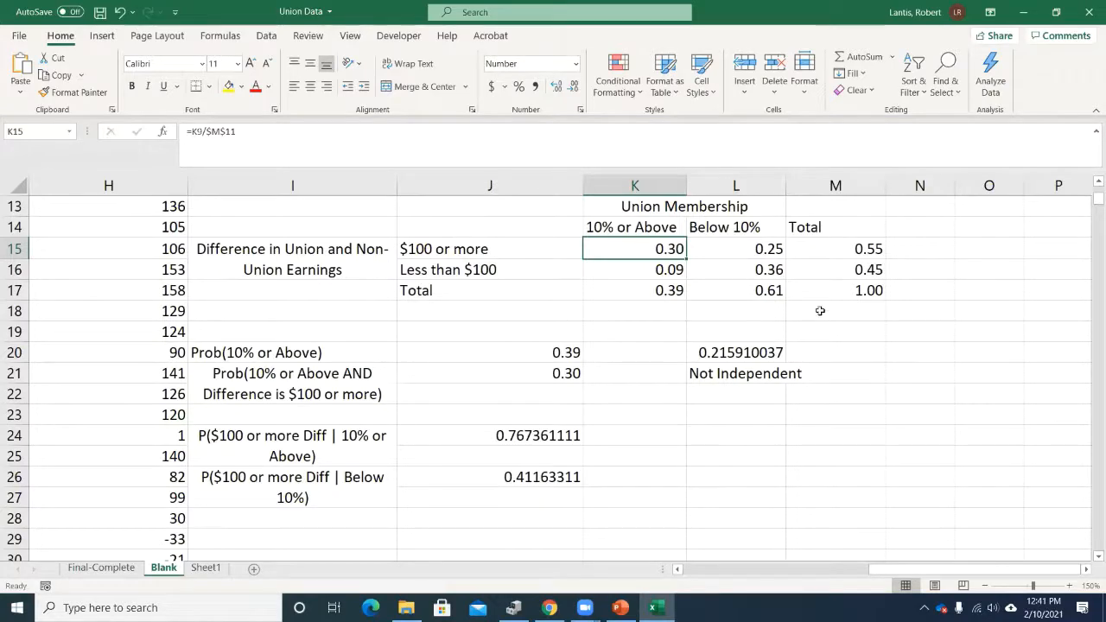
{"action": "left_click", "coordinate": [1004, 153]}
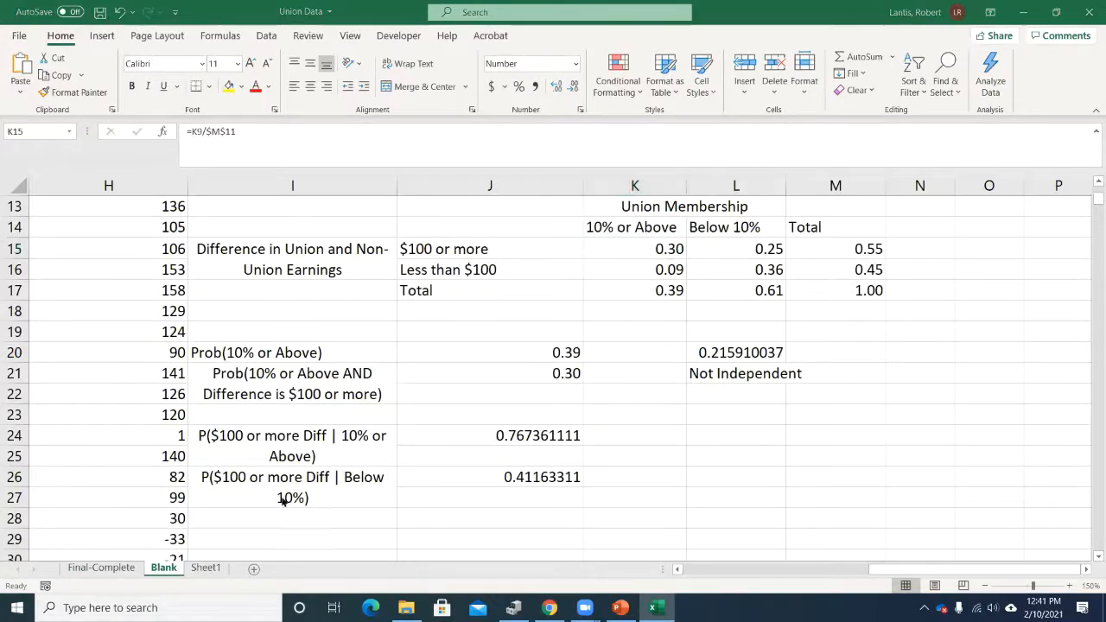
{"action": "left_click", "coordinate": [114, 568]}
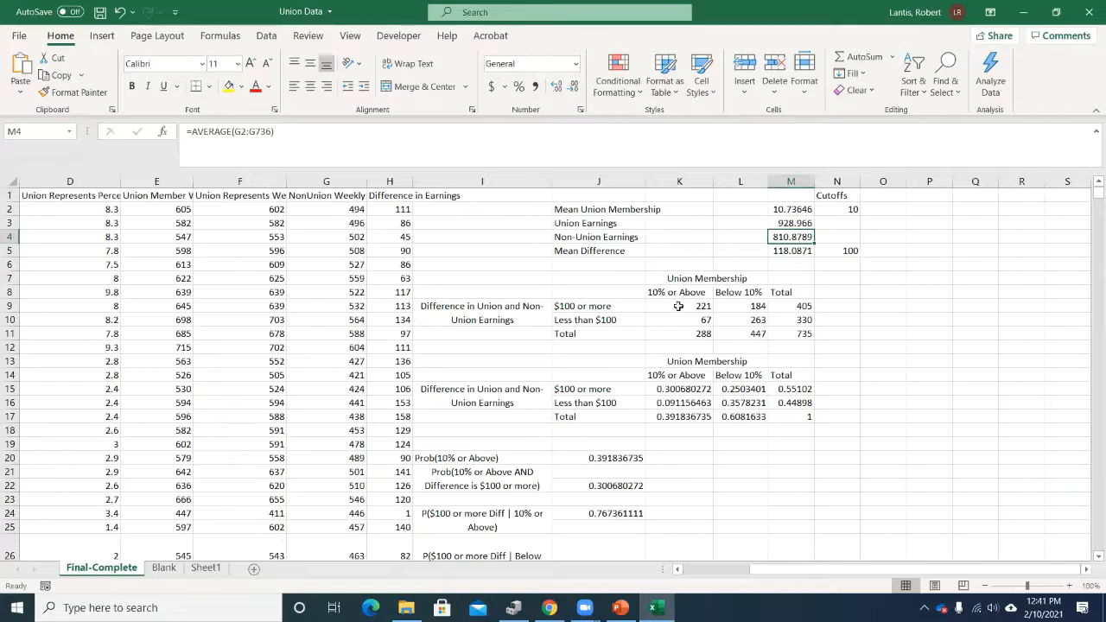
{"action": "scroll", "coordinate": [682, 303], "scroll_direction": "down", "scroll_amount": 3}
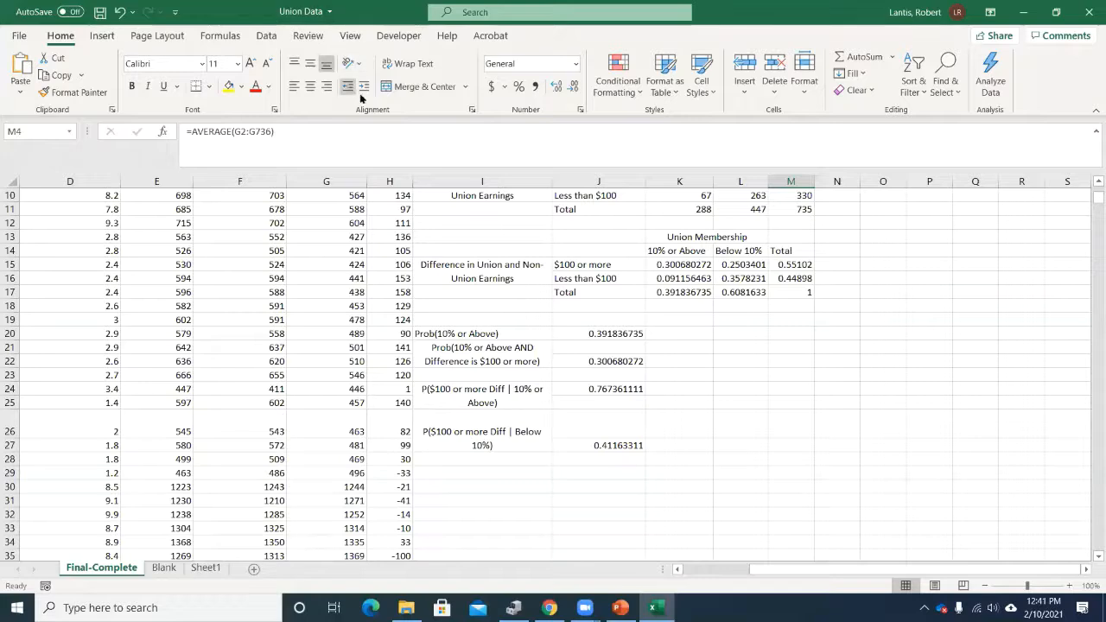
{"action": "left_click", "coordinate": [161, 568]}
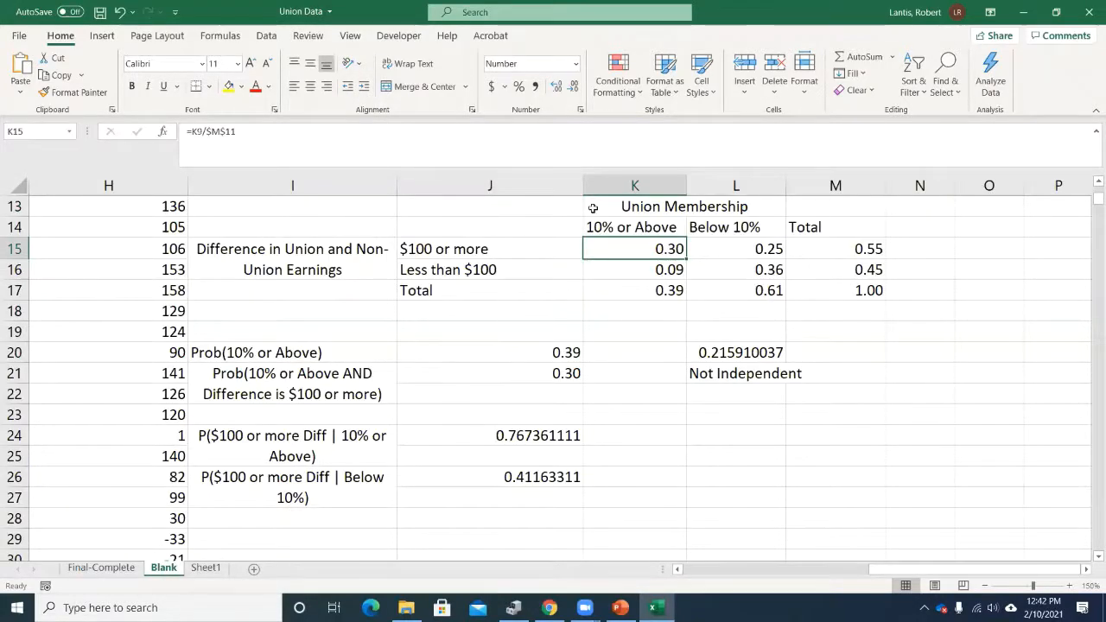
{"action": "left_click", "coordinate": [128, 569]}
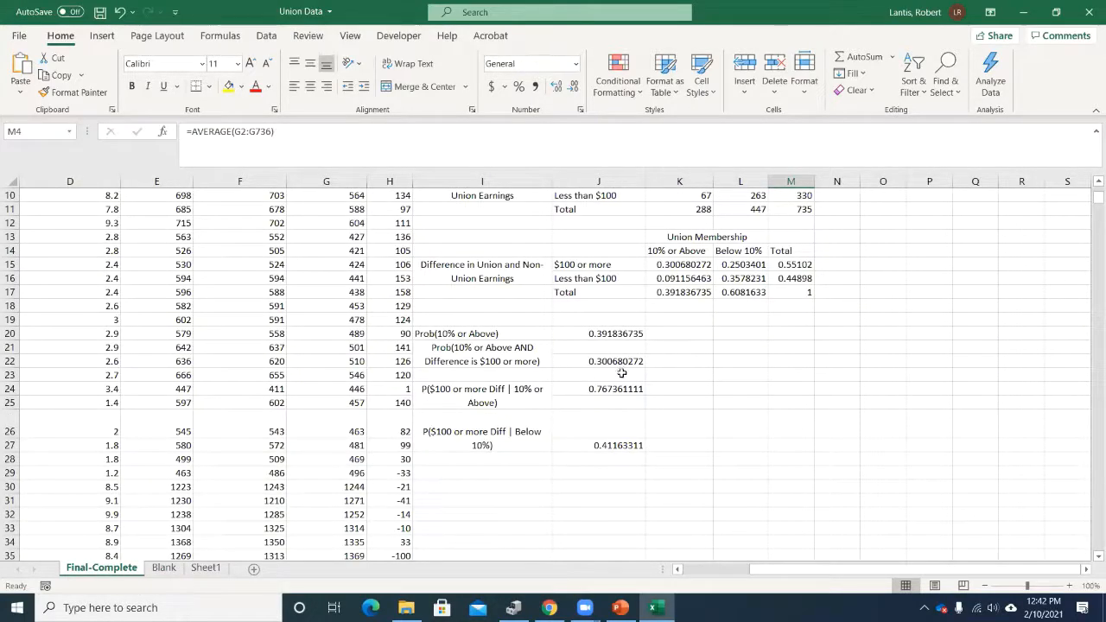
{"action": "left_click", "coordinate": [680, 279]}
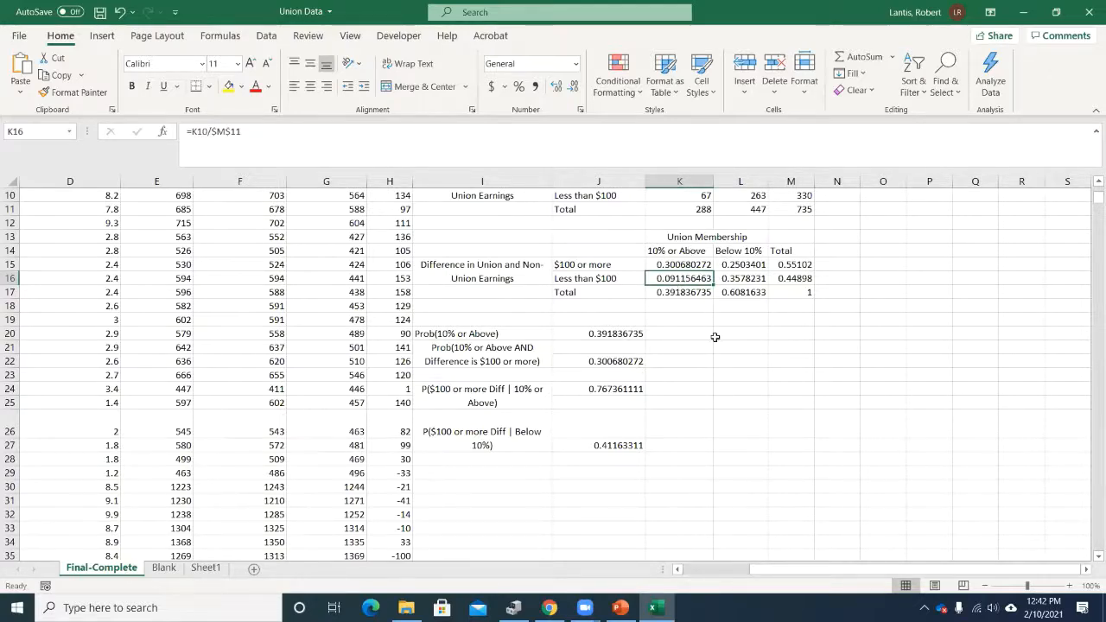
{"action": "scroll", "coordinate": [720, 370], "scroll_direction": "up", "scroll_amount": 3}
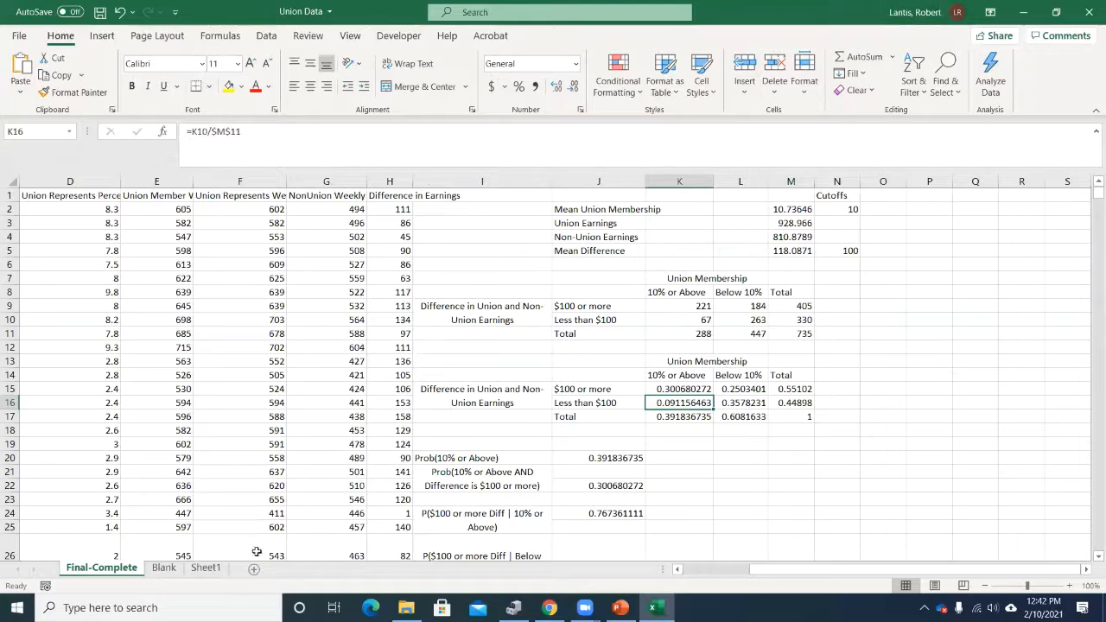
{"action": "left_click", "coordinate": [165, 568]}
{"action": "scroll", "coordinate": [831, 343], "scroll_direction": "up", "scroll_amount": 4}
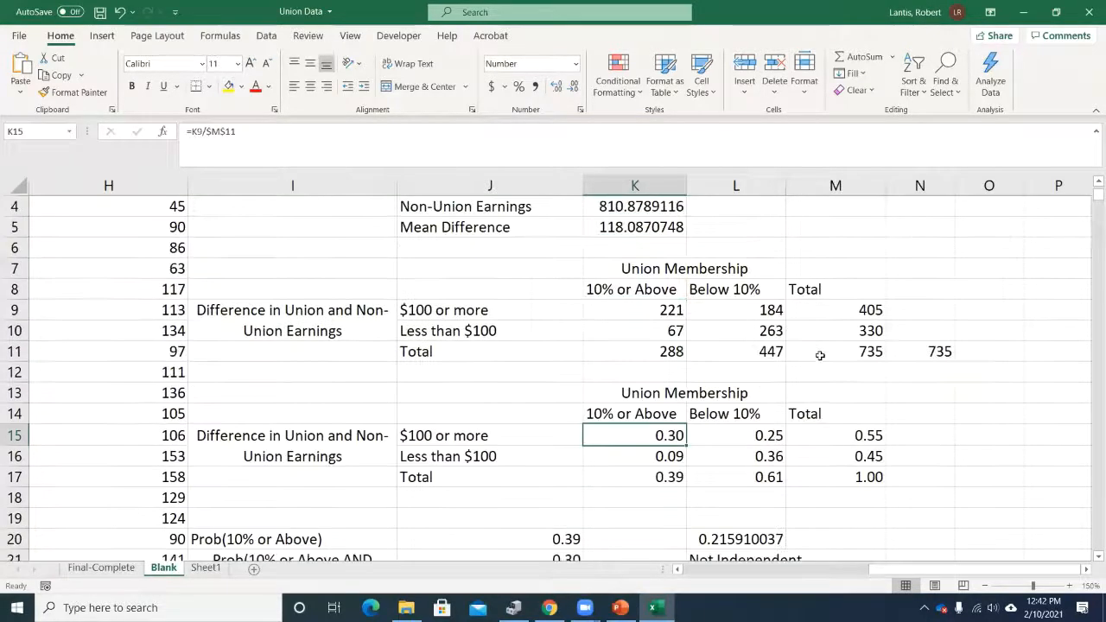
Try a union membership cutoff of 20 in O1 and review the recalculated tables and probabilities
{"action": "left_click", "coordinate": [929, 249]}
{"action": "left_click", "coordinate": [1005, 207]}
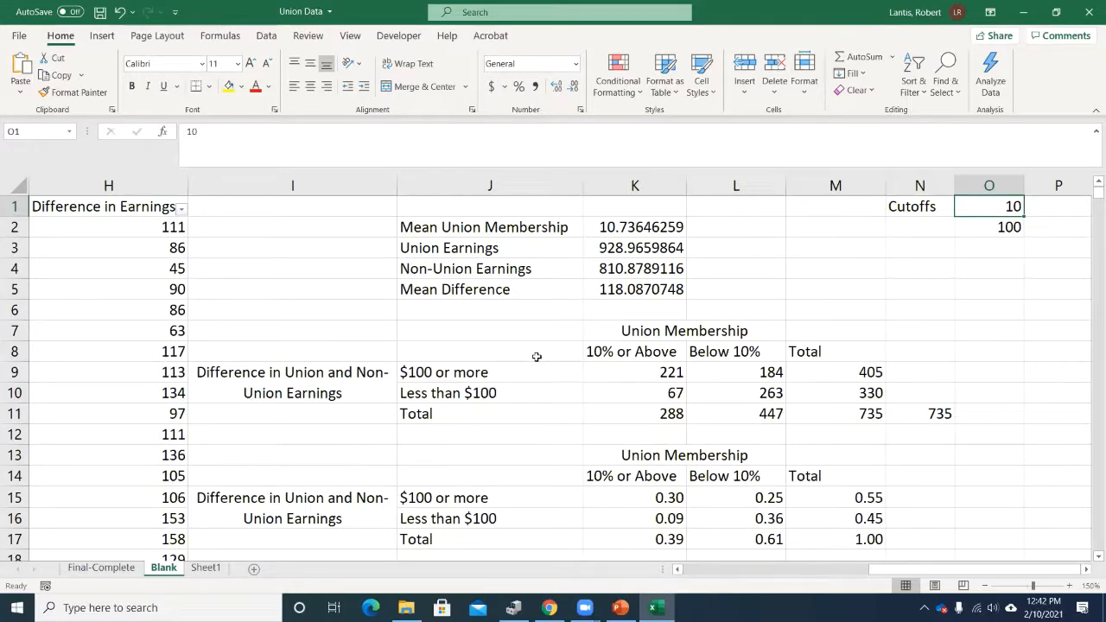
{"action": "type", "text": "20"}
{"action": "key", "text": "Return"}
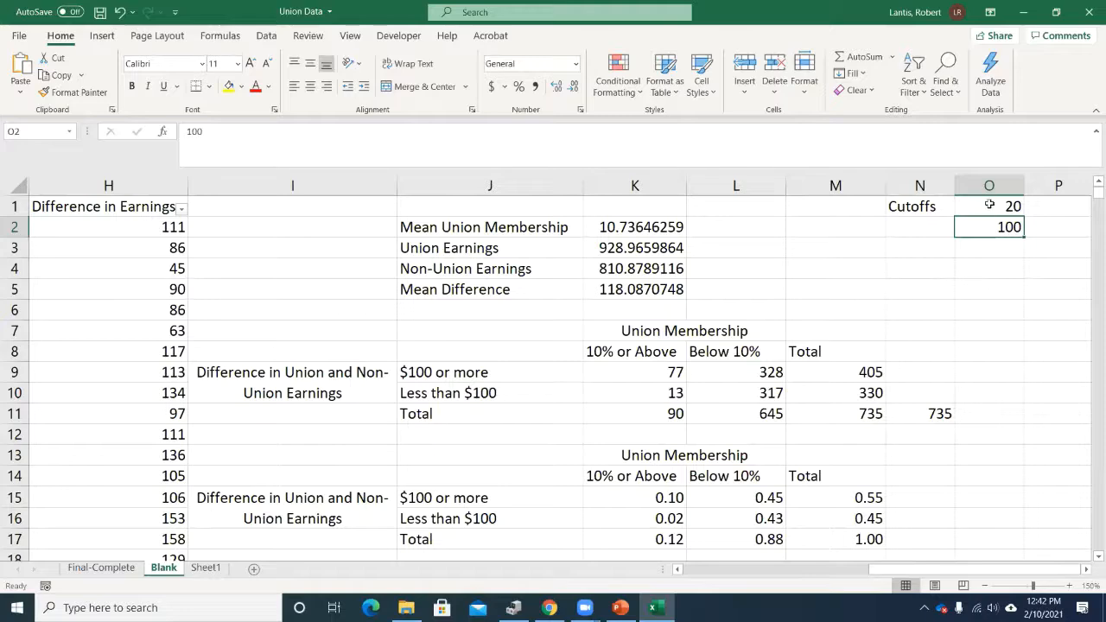
{"action": "key", "text": "ctrl+z"}
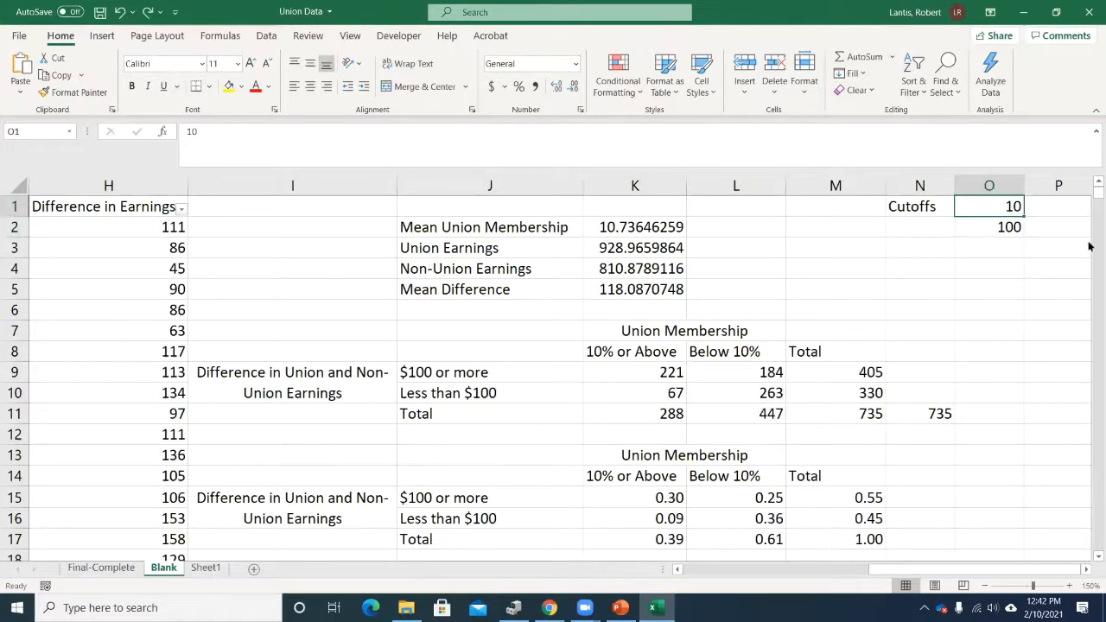
{"action": "type", "text": "20"}
{"action": "key", "text": "Return"}
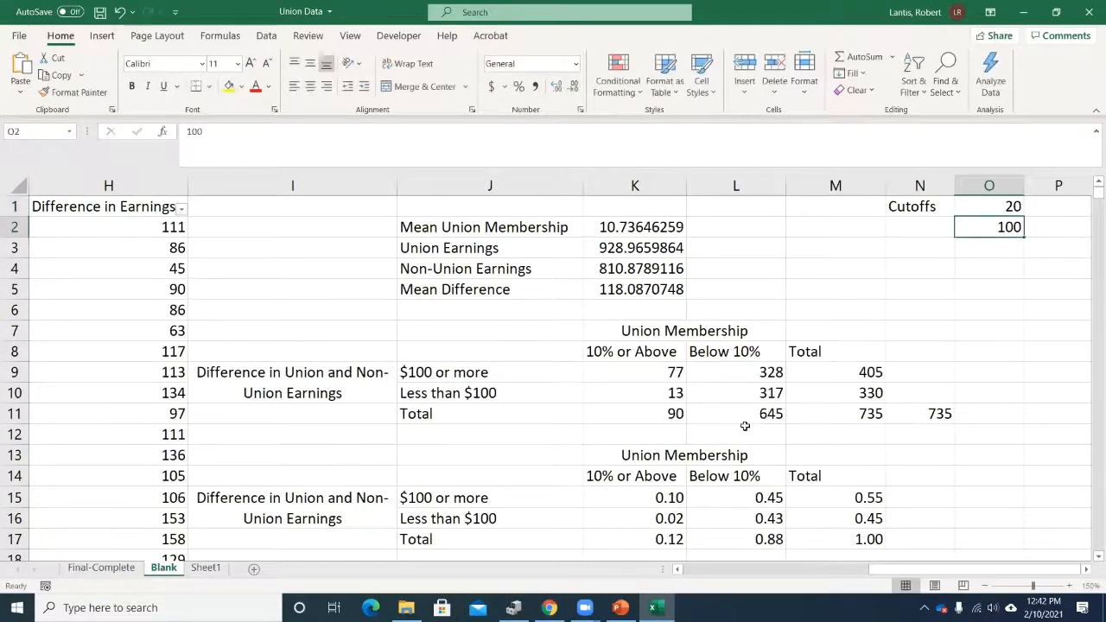
{"action": "scroll", "coordinate": [737, 376], "scroll_direction": "down", "scroll_amount": 2}
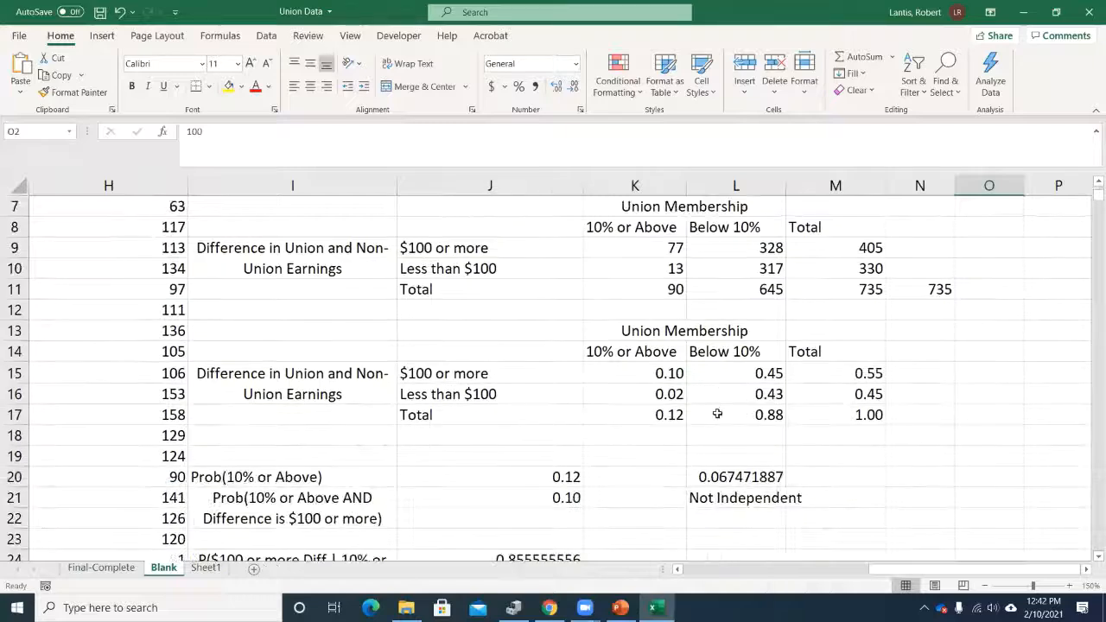
{"action": "scroll", "coordinate": [717, 411], "scroll_direction": "down", "scroll_amount": 1}
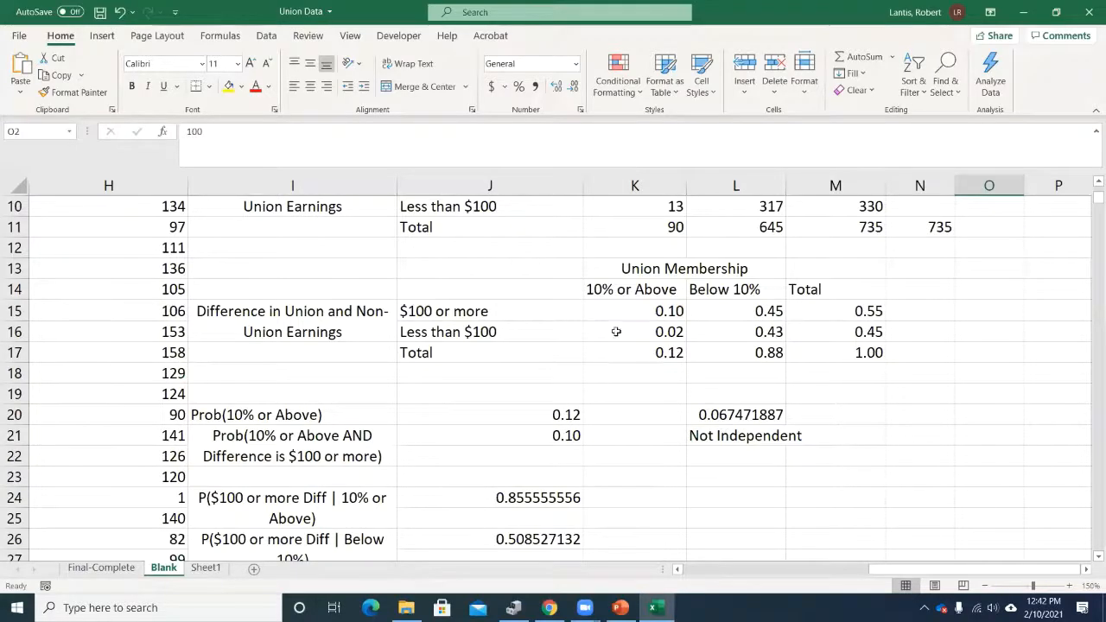
{"action": "scroll", "coordinate": [670, 325], "scroll_direction": "up", "scroll_amount": 3}
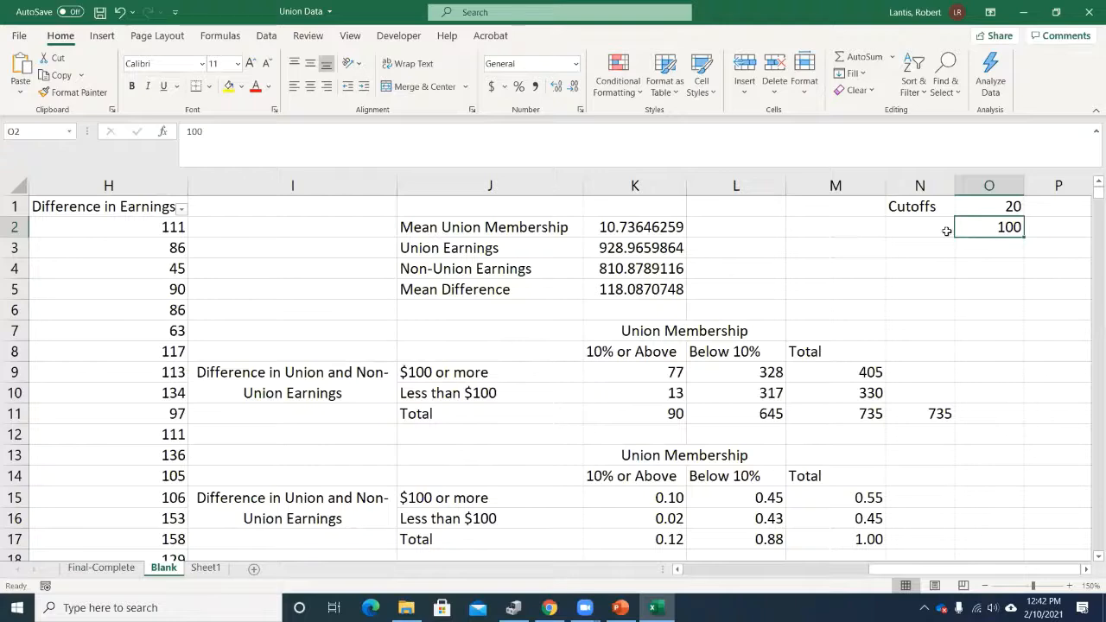
Try union membership cutoffs of 70 and 50 in O1 to test the tables at high thresholds
{"action": "left_click", "coordinate": [1007, 209]}
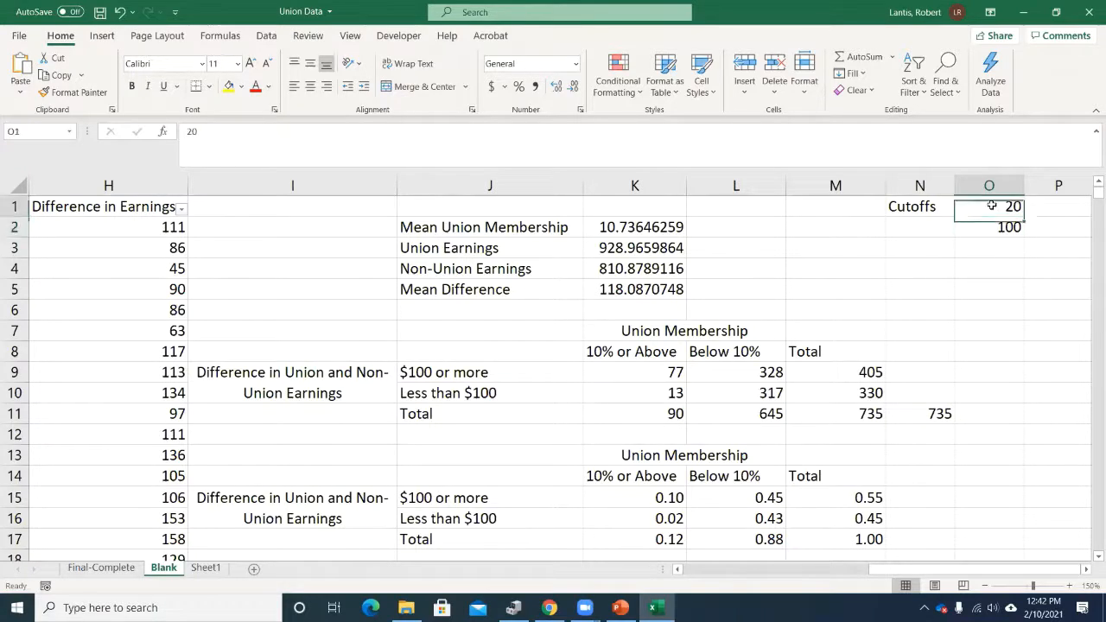
{"action": "type", "text": "70"}
{"action": "left_click", "coordinate": [982, 309]}
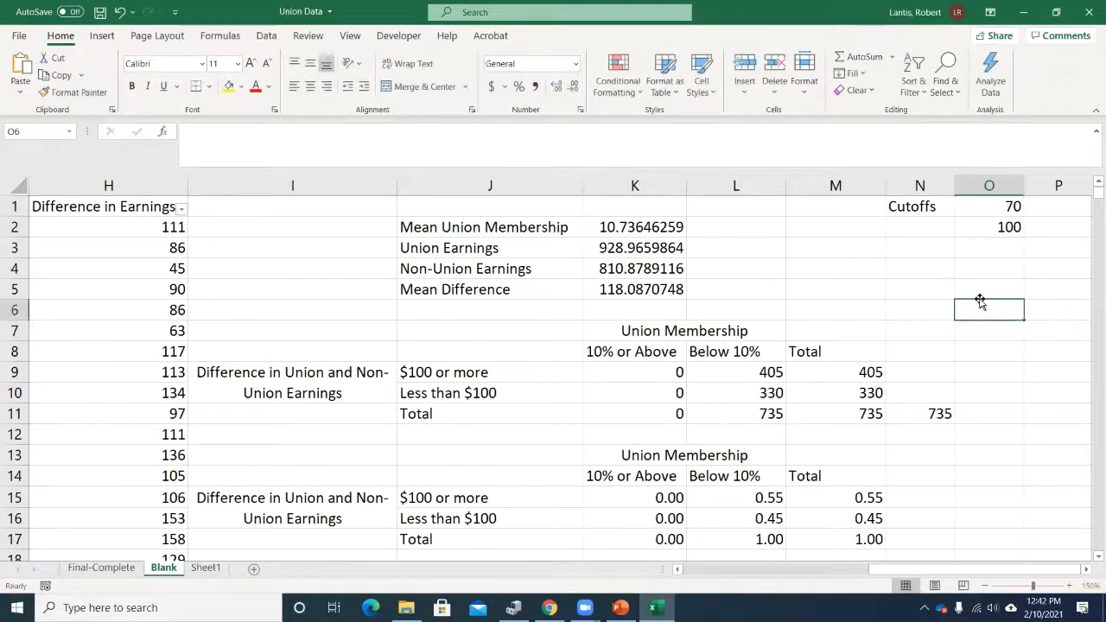
{"action": "left_click", "coordinate": [998, 207]}
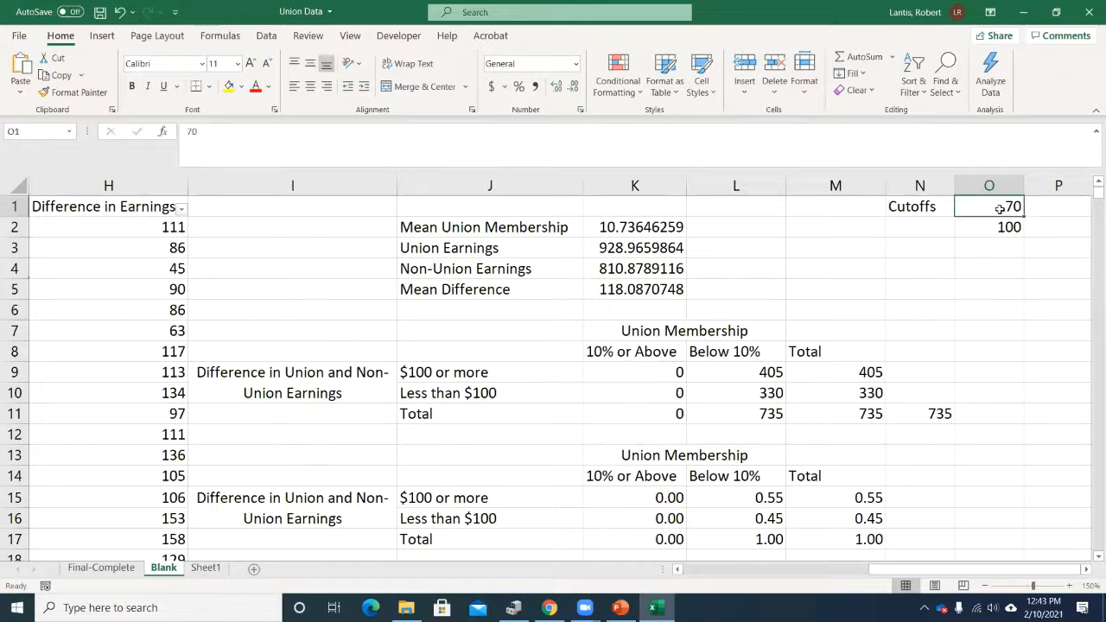
{"action": "type", "text": "50"}
{"action": "left_click", "coordinate": [975, 313]}
Try a union membership cutoff of 30 in O1 and check the proportion for less than $100 in K16
{"action": "left_click", "coordinate": [994, 208]}
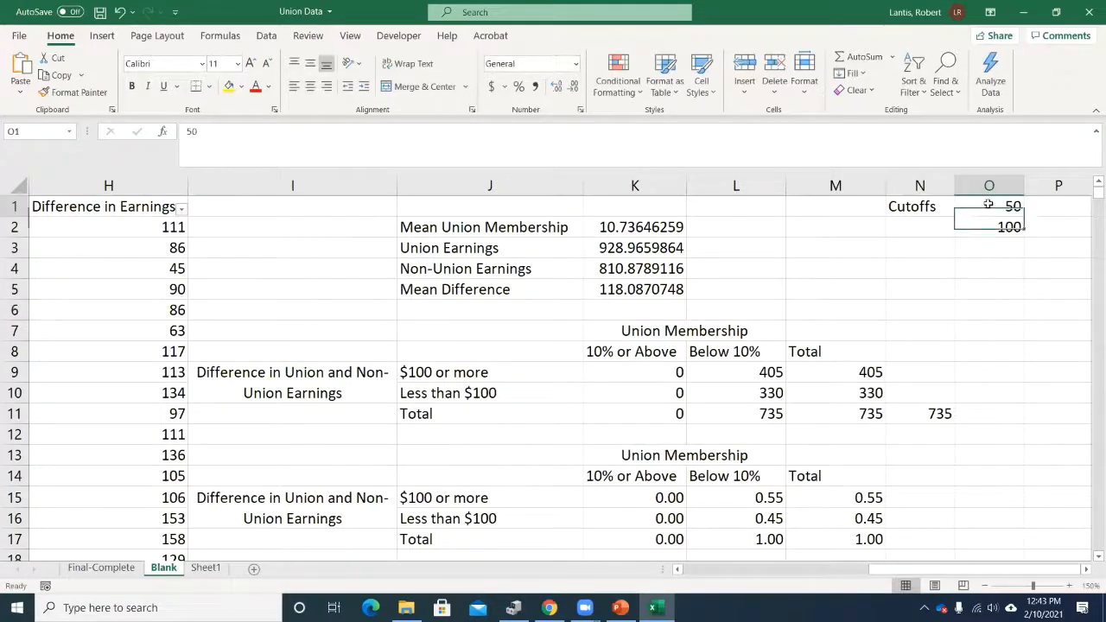
{"action": "type", "text": "30"}
{"action": "left_click", "coordinate": [994, 301]}
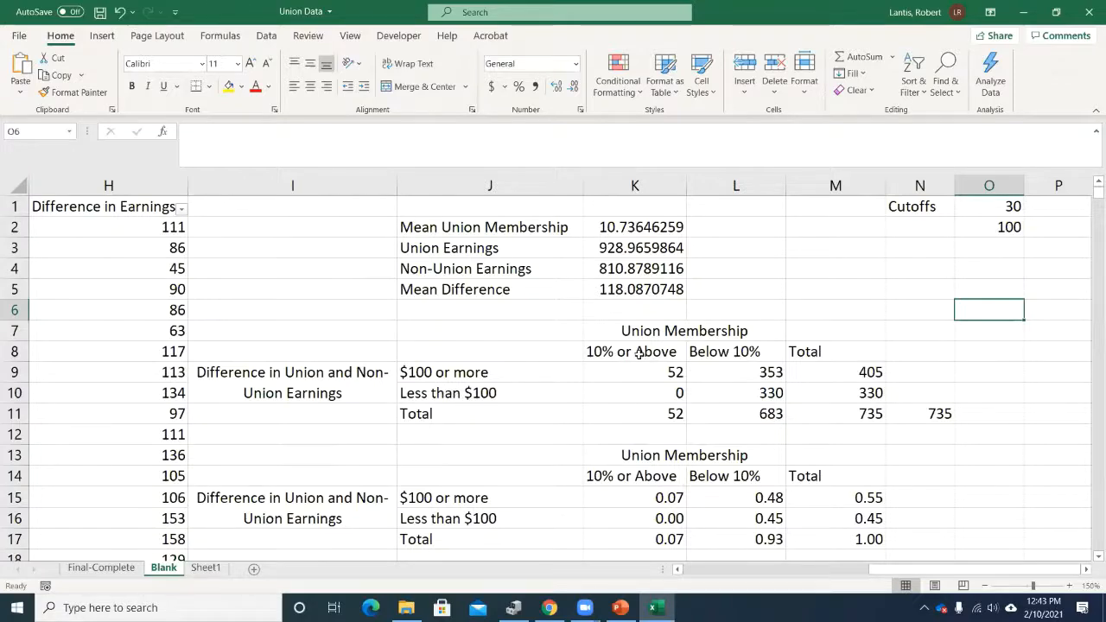
{"action": "scroll", "coordinate": [639, 471], "scroll_direction": "down", "scroll_amount": 1}
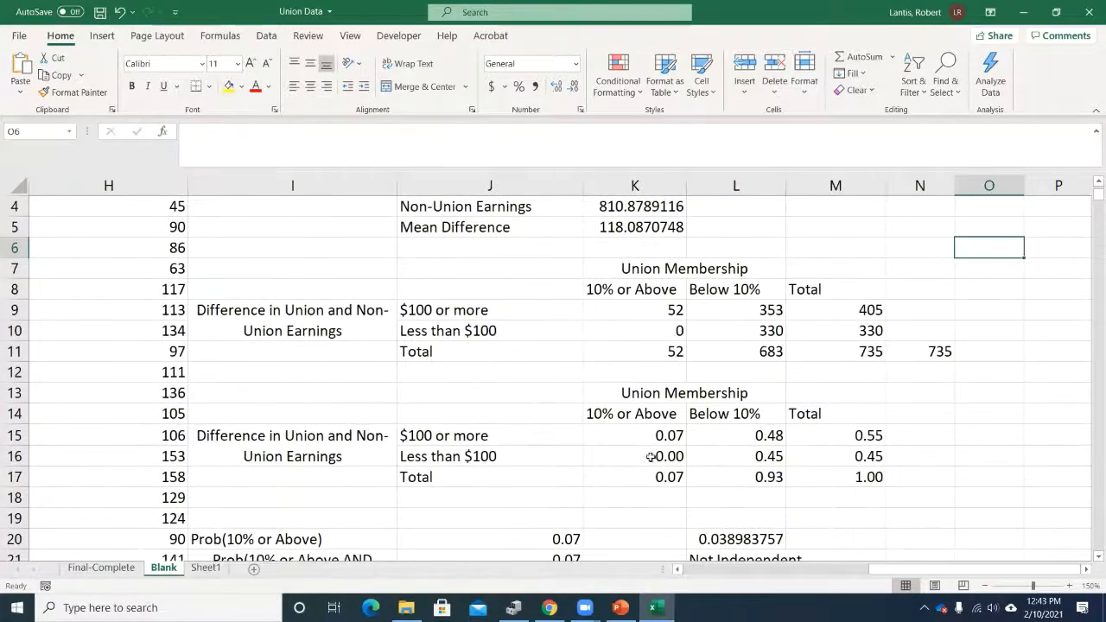
{"action": "left_click", "coordinate": [655, 456]}
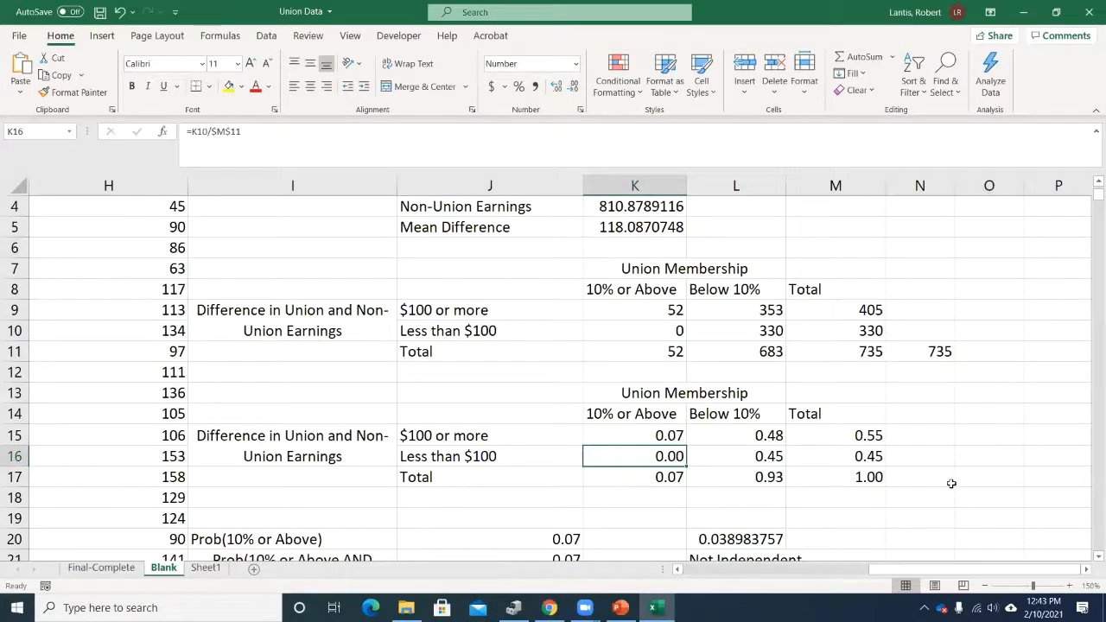
{"action": "scroll", "coordinate": [881, 514], "scroll_direction": "up", "scroll_amount": 1}
Set the cutoff in O1 to the AVERAGE of the Union Member Percent data from C2 down, and check the recalculated counts and probabilities
{"action": "left_click", "coordinate": [1011, 212]}
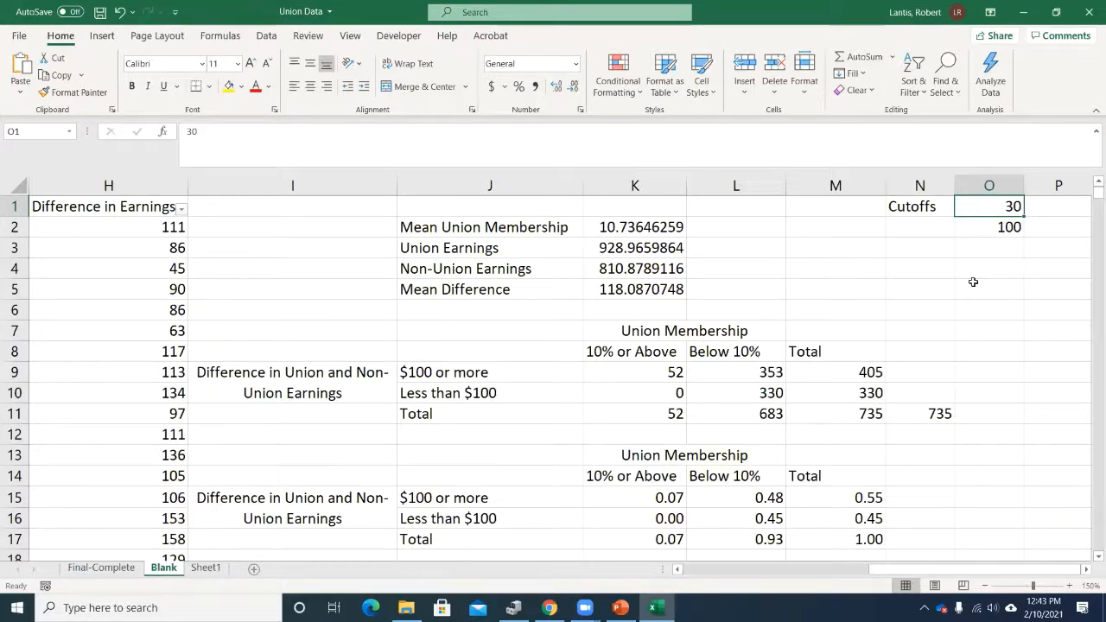
{"action": "type", "text": "="}
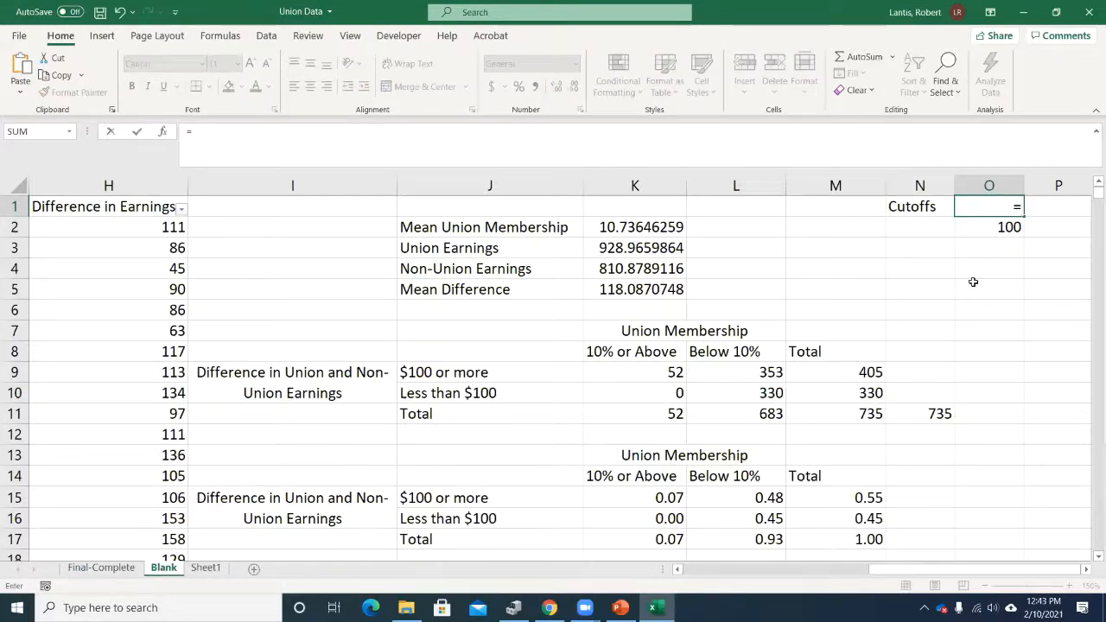
{"action": "type", "text": "average("}
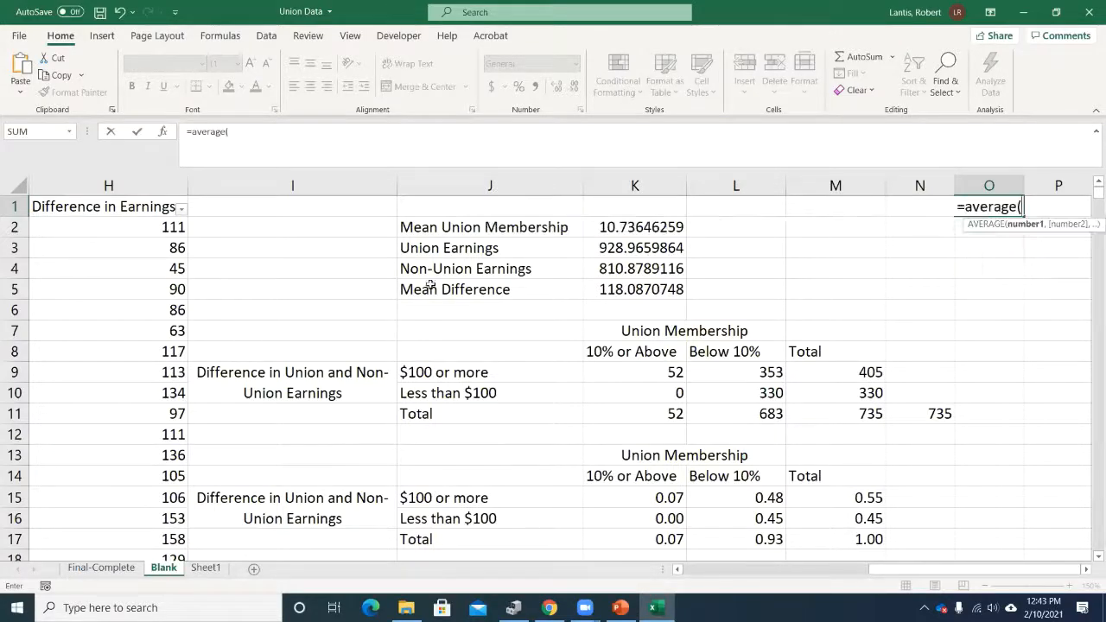
{"action": "left_click_drag", "start_coordinate": [865, 572], "coordinate": [705, 572]}
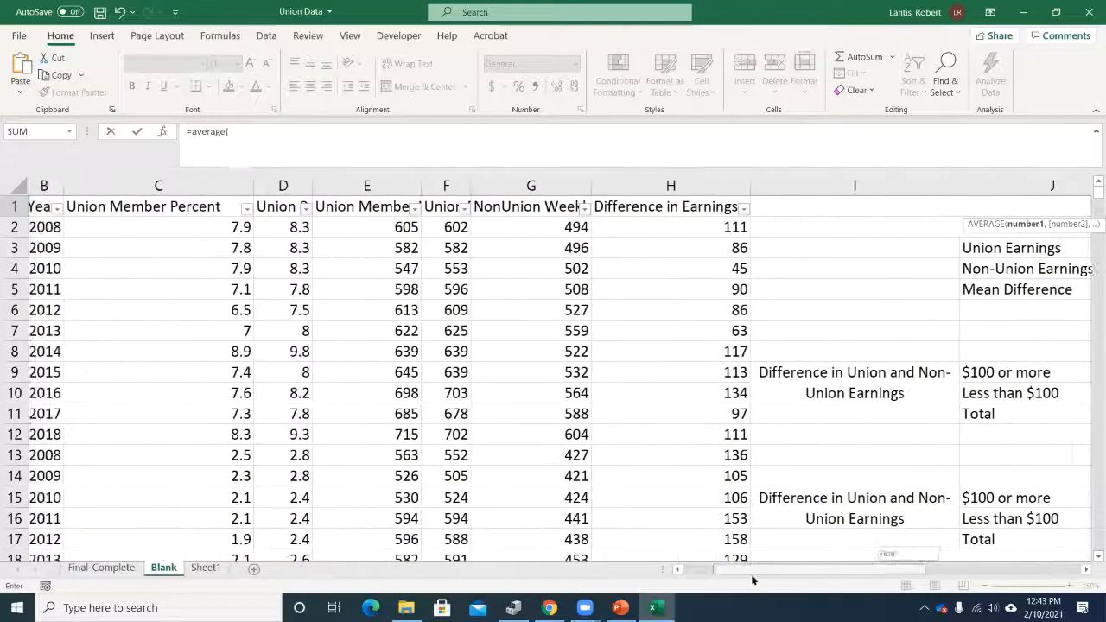
{"action": "left_click", "coordinate": [251, 228]}
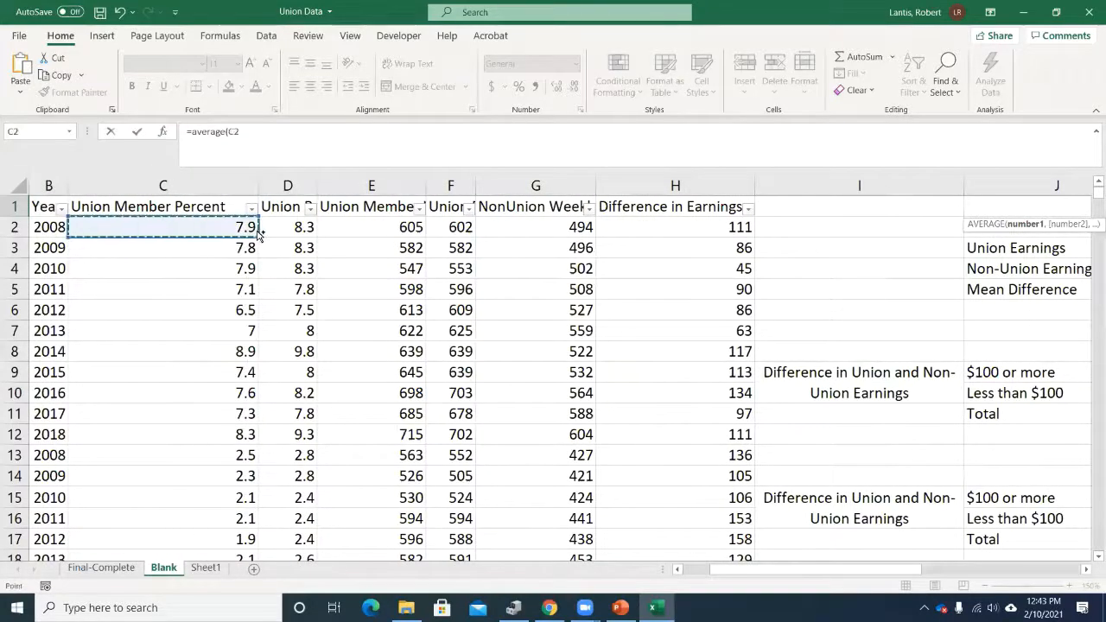
{"action": "key", "text": "ctrl+shift+Down"}
{"action": "key", "text": "Return"}
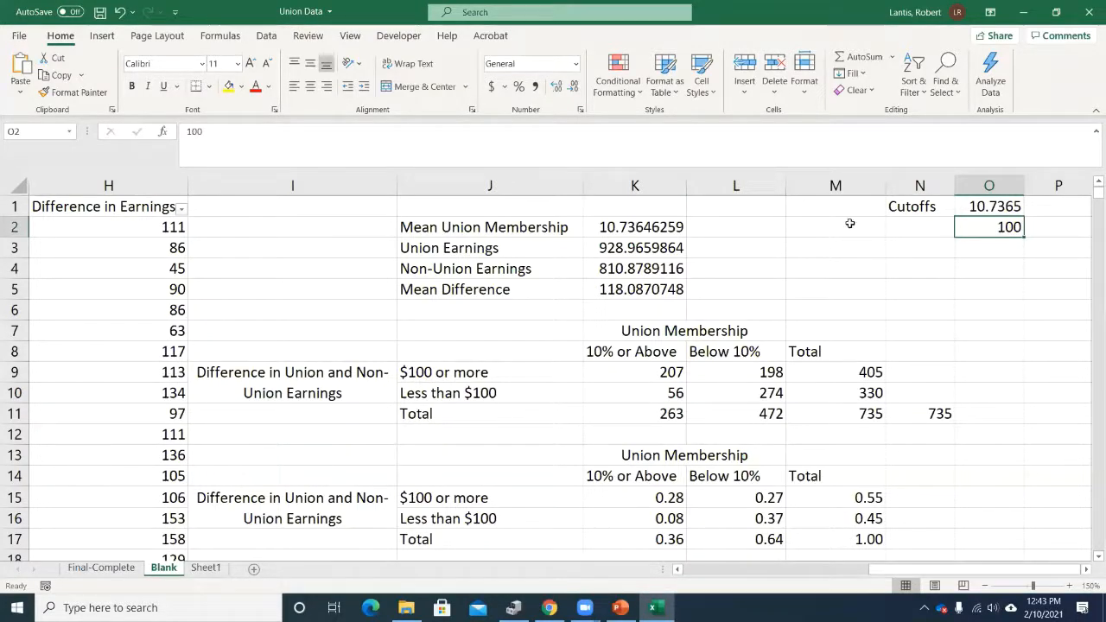
{"action": "left_click", "coordinate": [659, 370]}
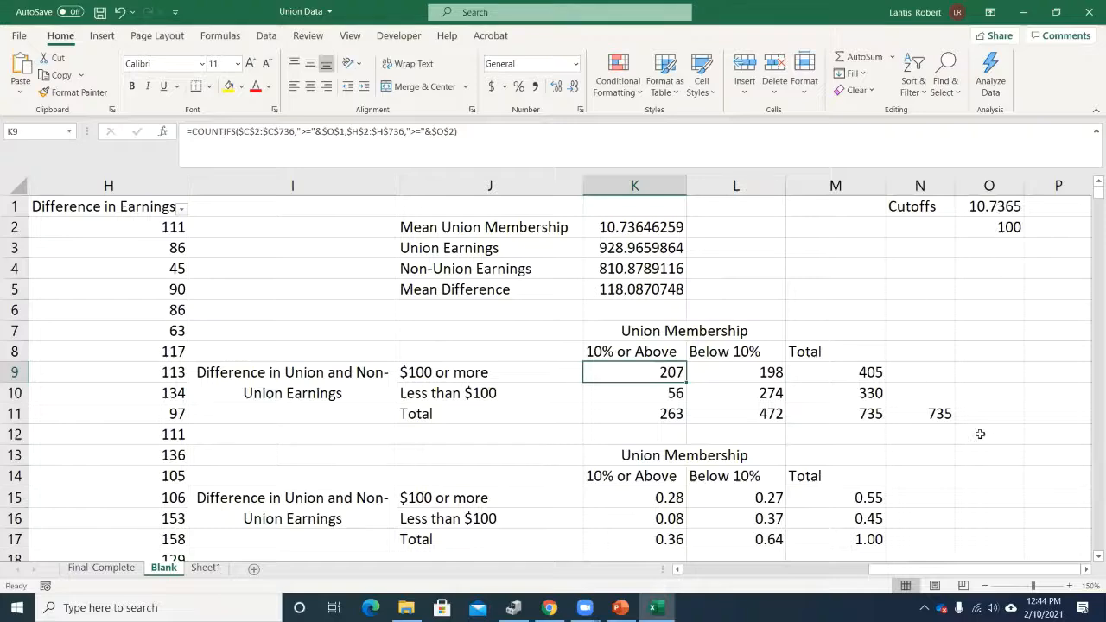
{"action": "scroll", "coordinate": [970, 363], "scroll_direction": "down", "scroll_amount": 3}
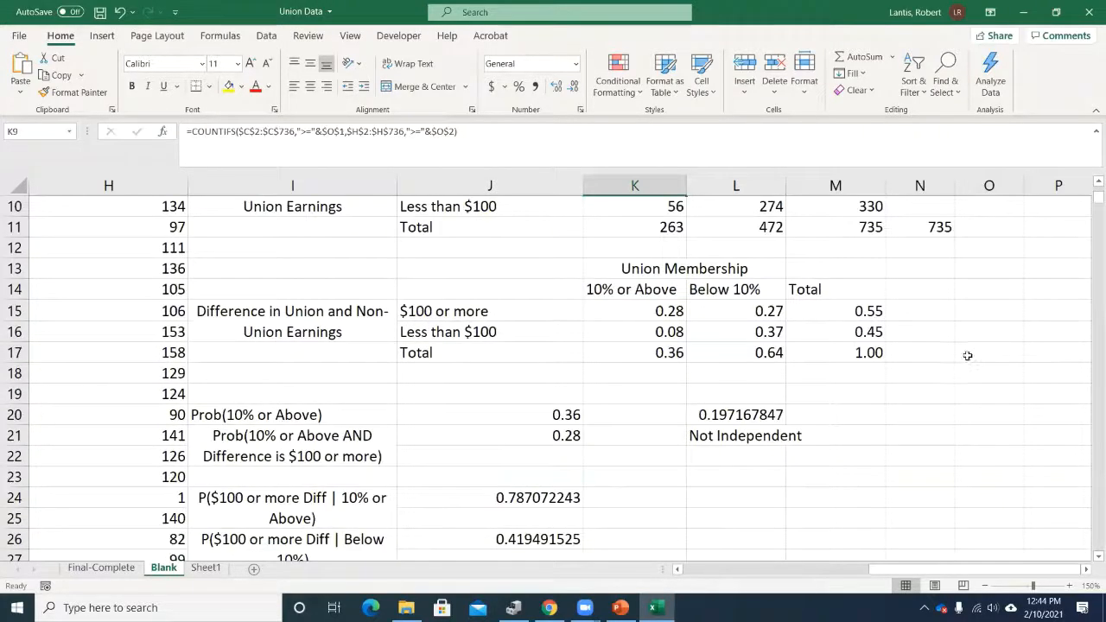
{"action": "scroll", "coordinate": [948, 349], "scroll_direction": "up", "scroll_amount": 3}
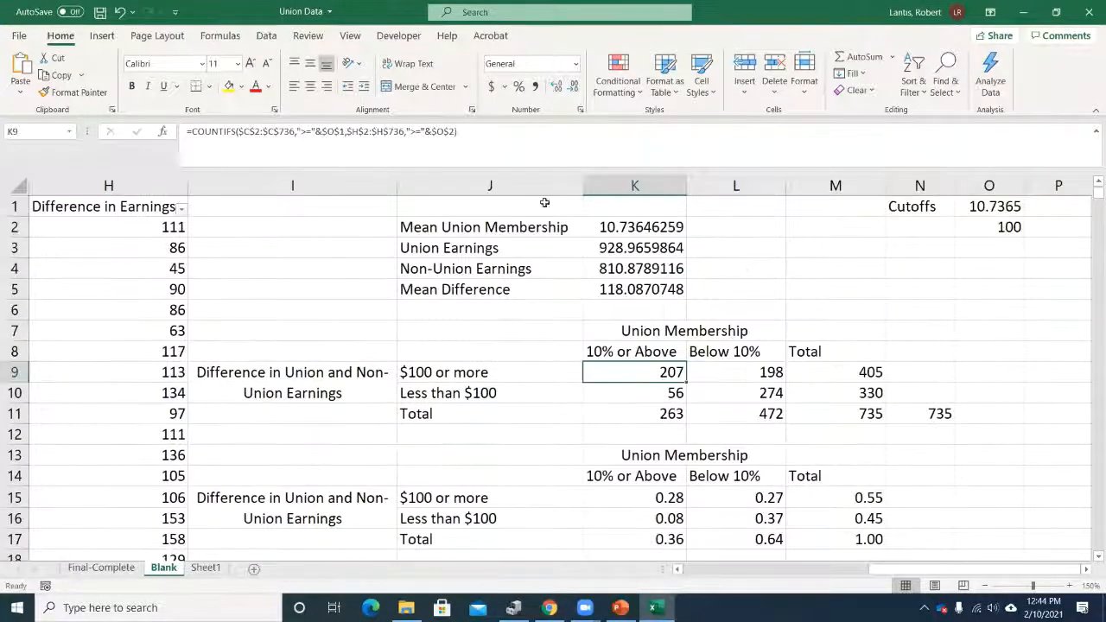